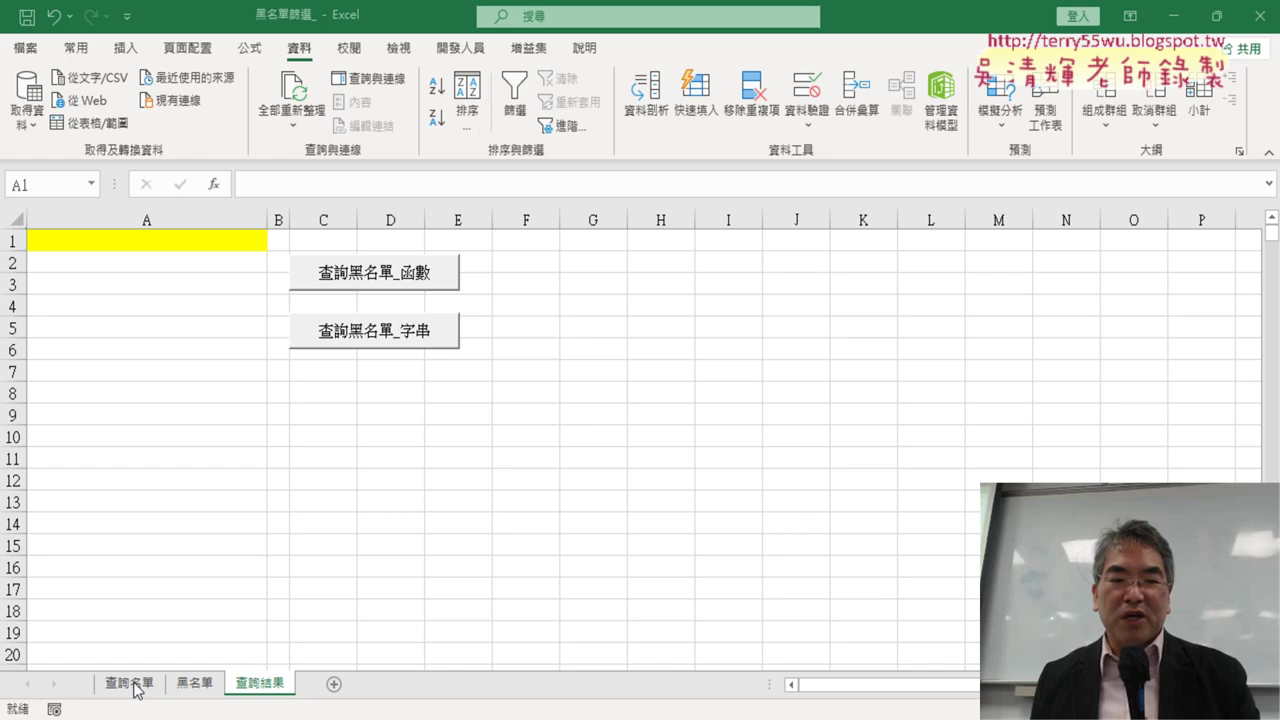
- Check the workbook's sheets and put the e-mail list back into column A of 查詢結果
{"action": "left_click", "coordinate": [137, 690]}
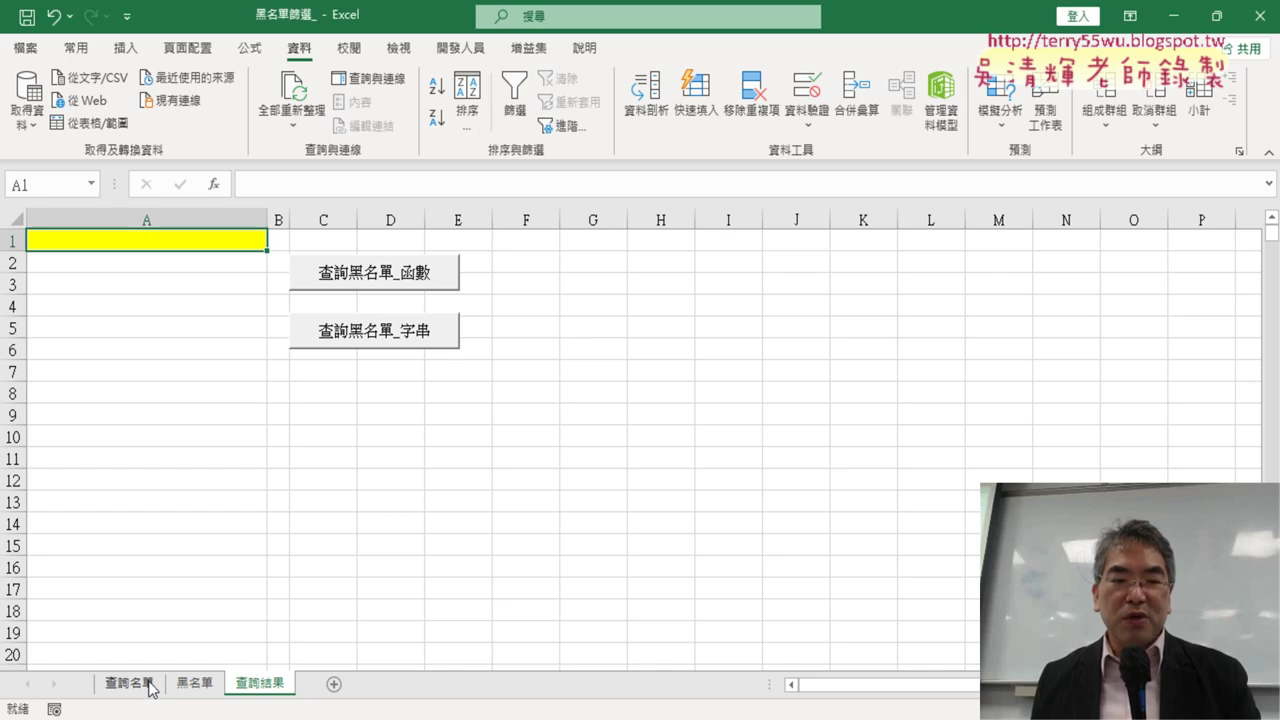
{"action": "left_click", "coordinate": [145, 688]}
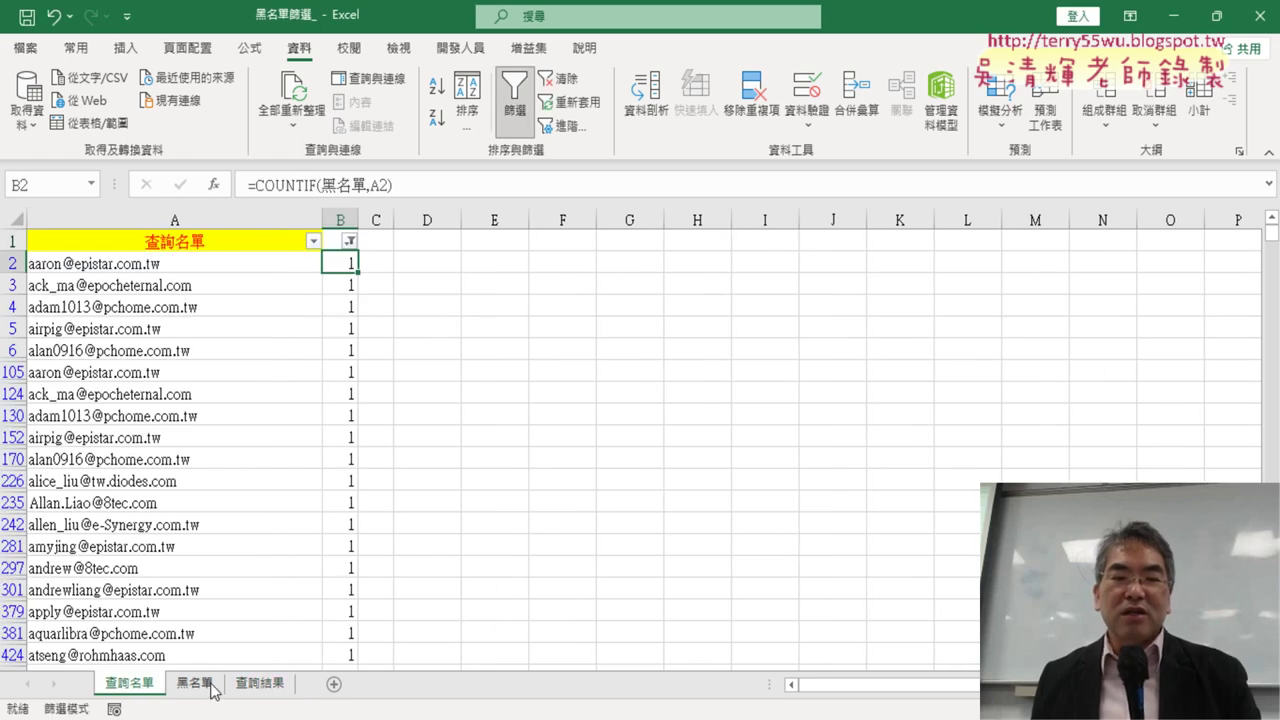
{"action": "left_click", "coordinate": [212, 688]}
{"action": "left_click", "coordinate": [274, 690]}
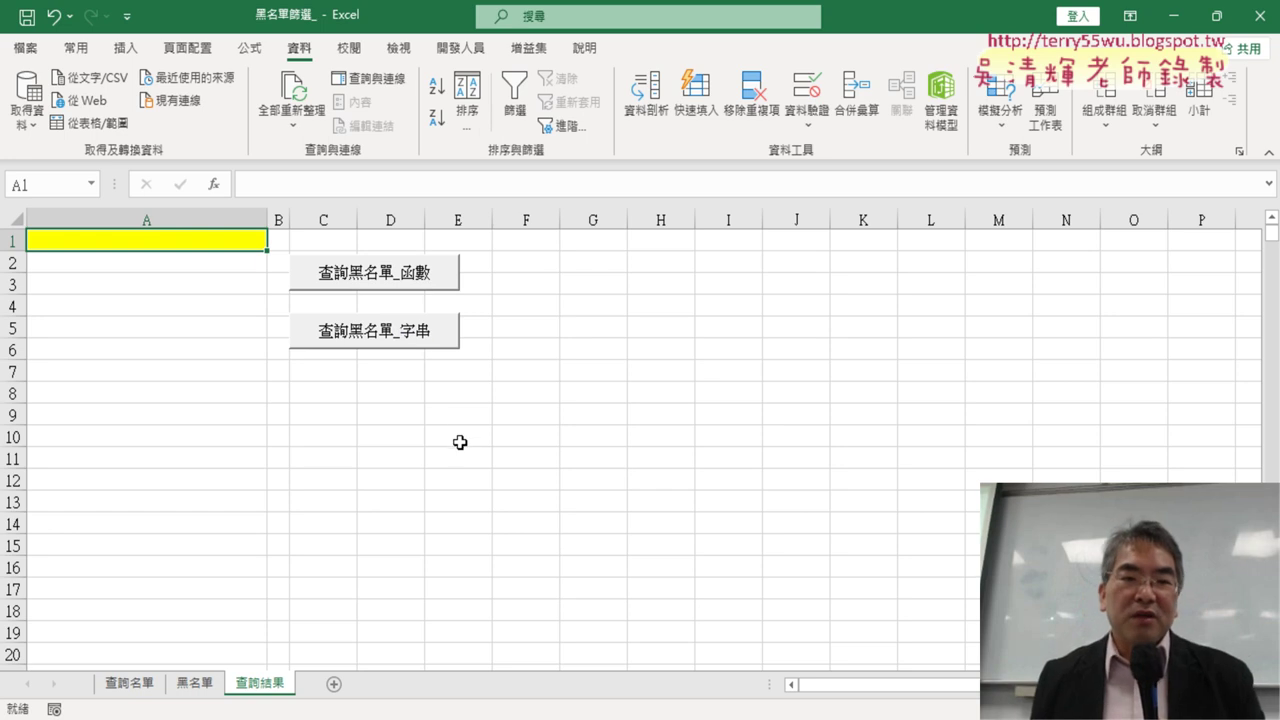
{"action": "key", "text": "ctrl+v"}
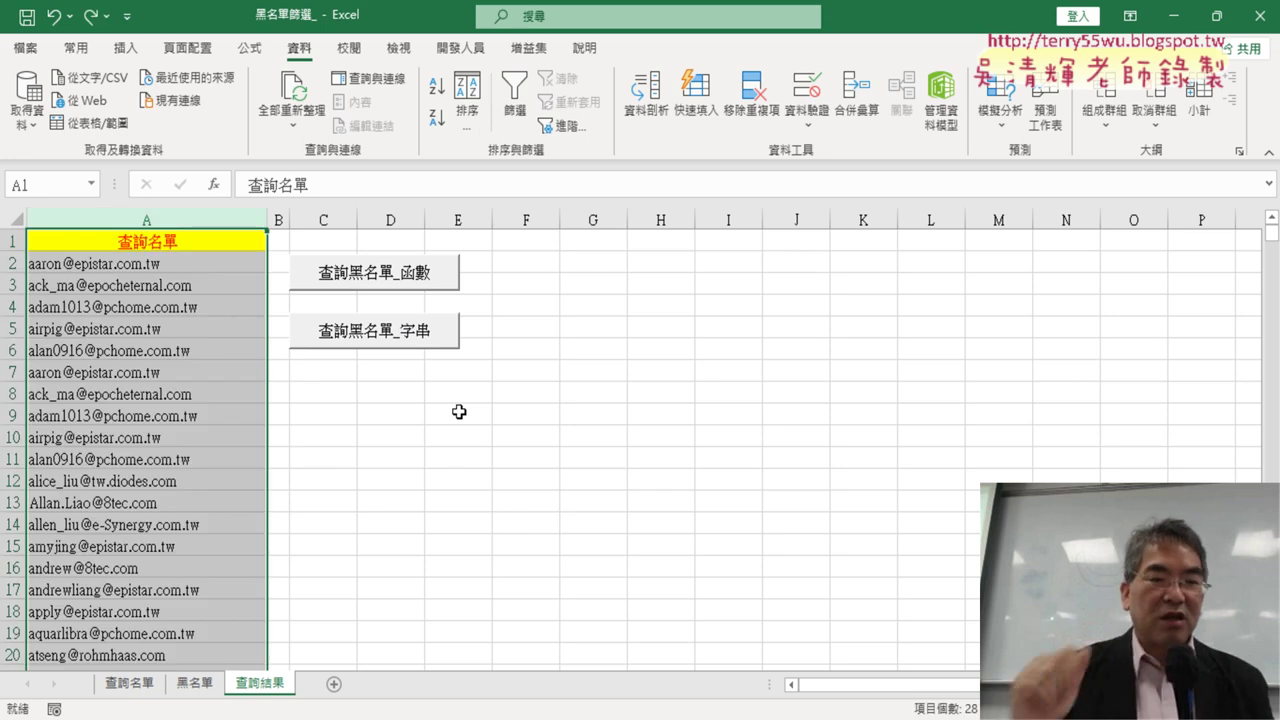
{"action": "left_click", "coordinate": [649, 410]}
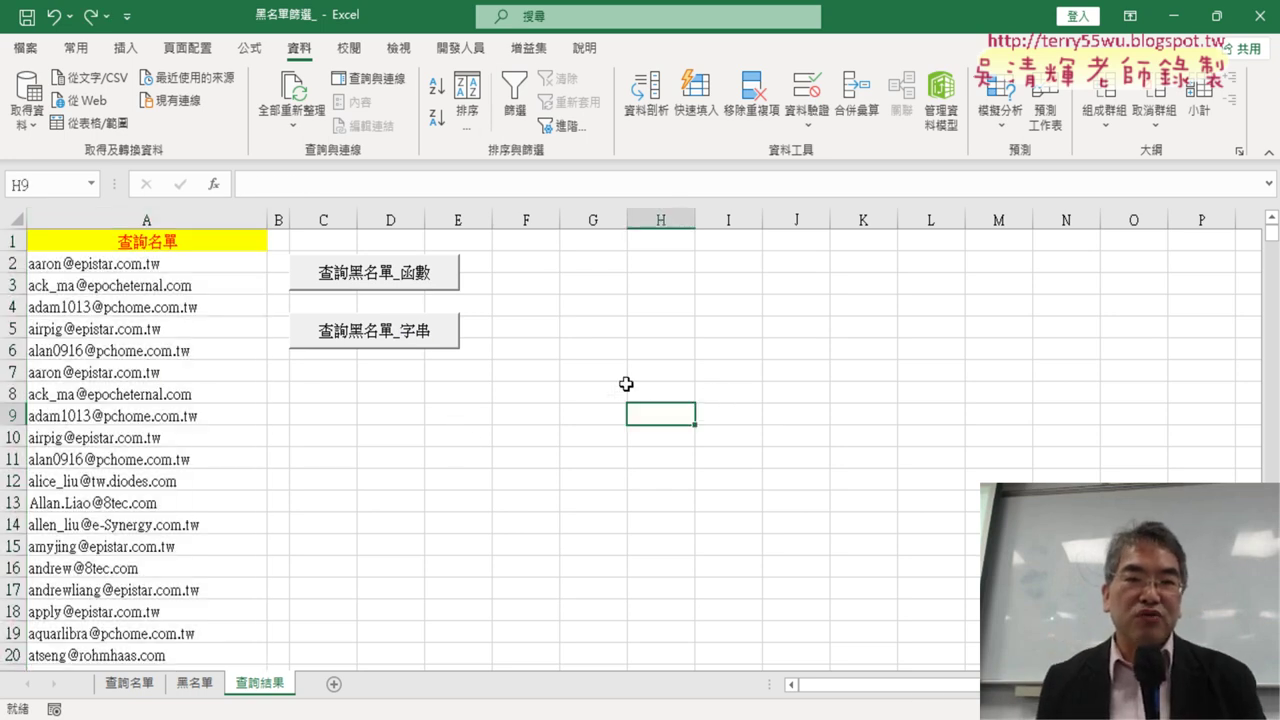
- Start recording a new macro named 清除 in the current workbook
{"action": "left_click", "coordinate": [460, 47]}
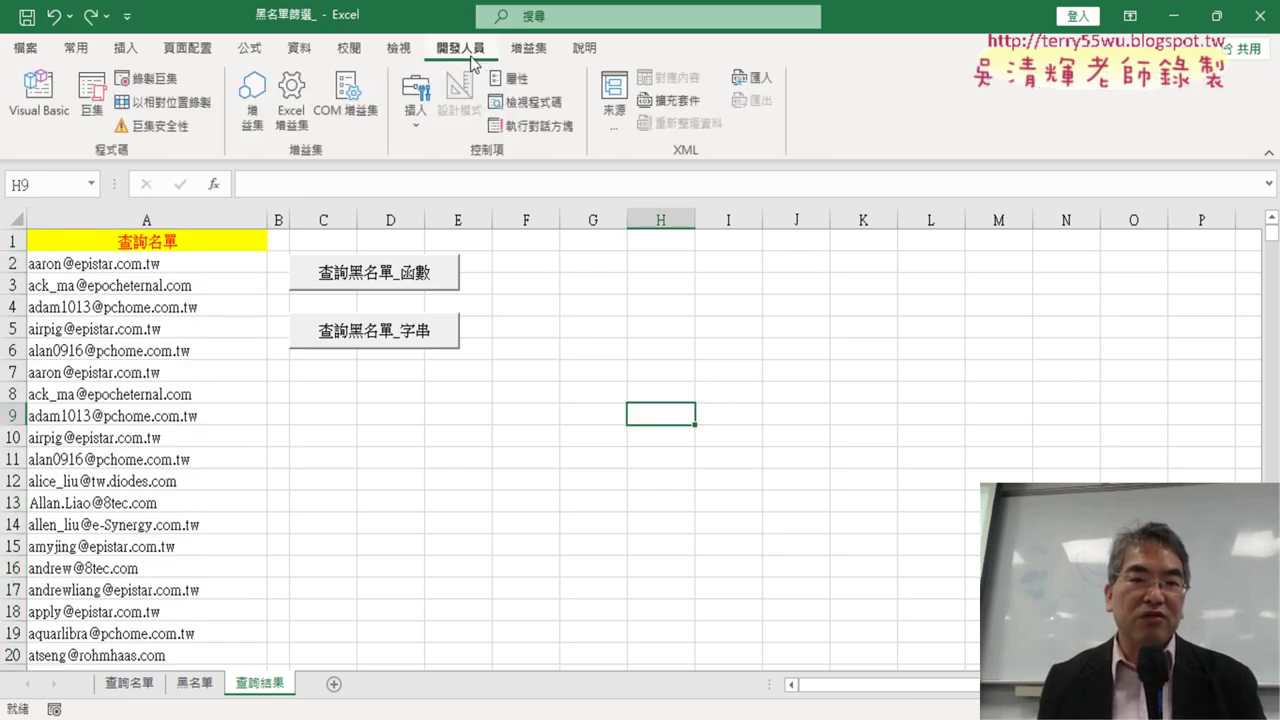
{"action": "left_click", "coordinate": [155, 79]}
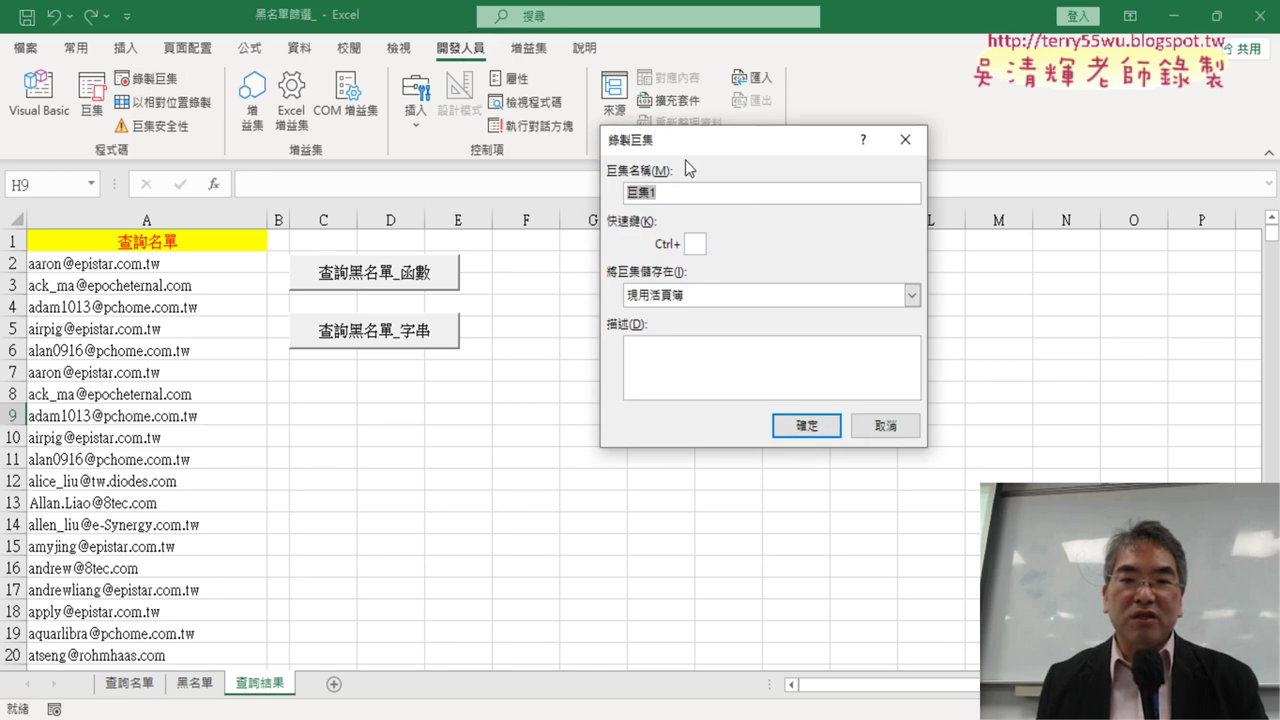
{"action": "left_click", "coordinate": [668, 191]}
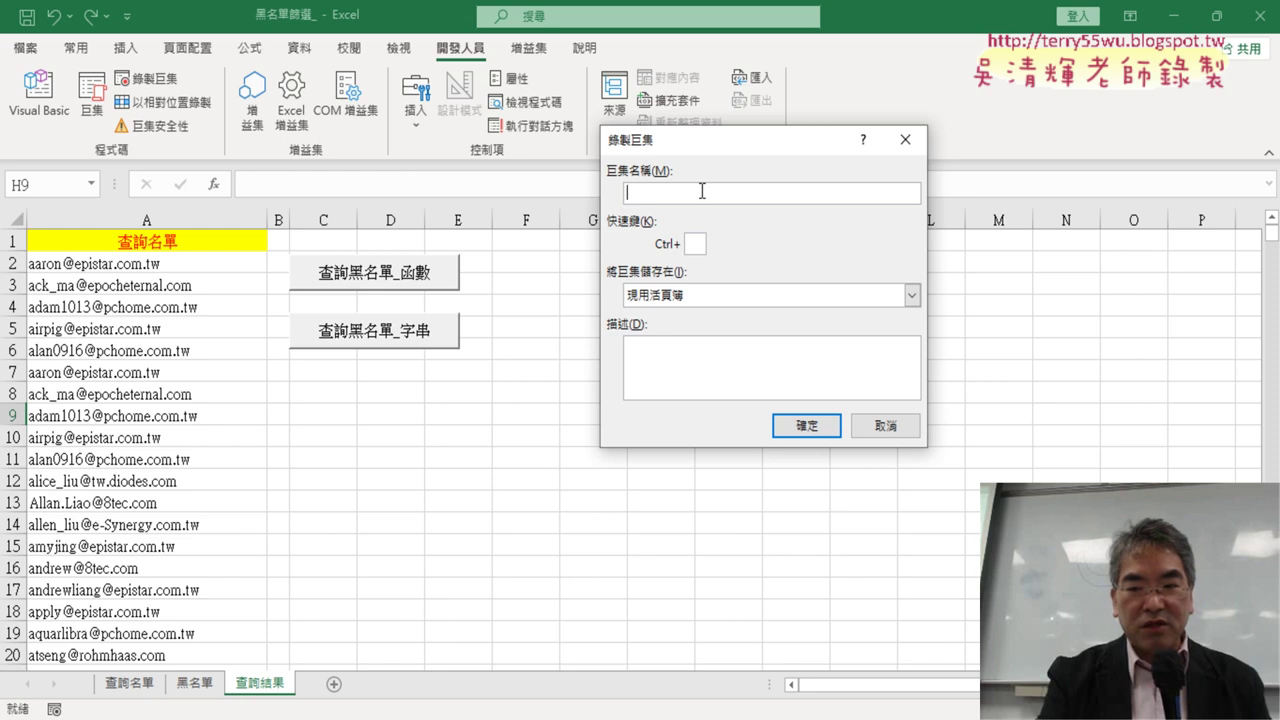
{"action": "type", "text": "7"}
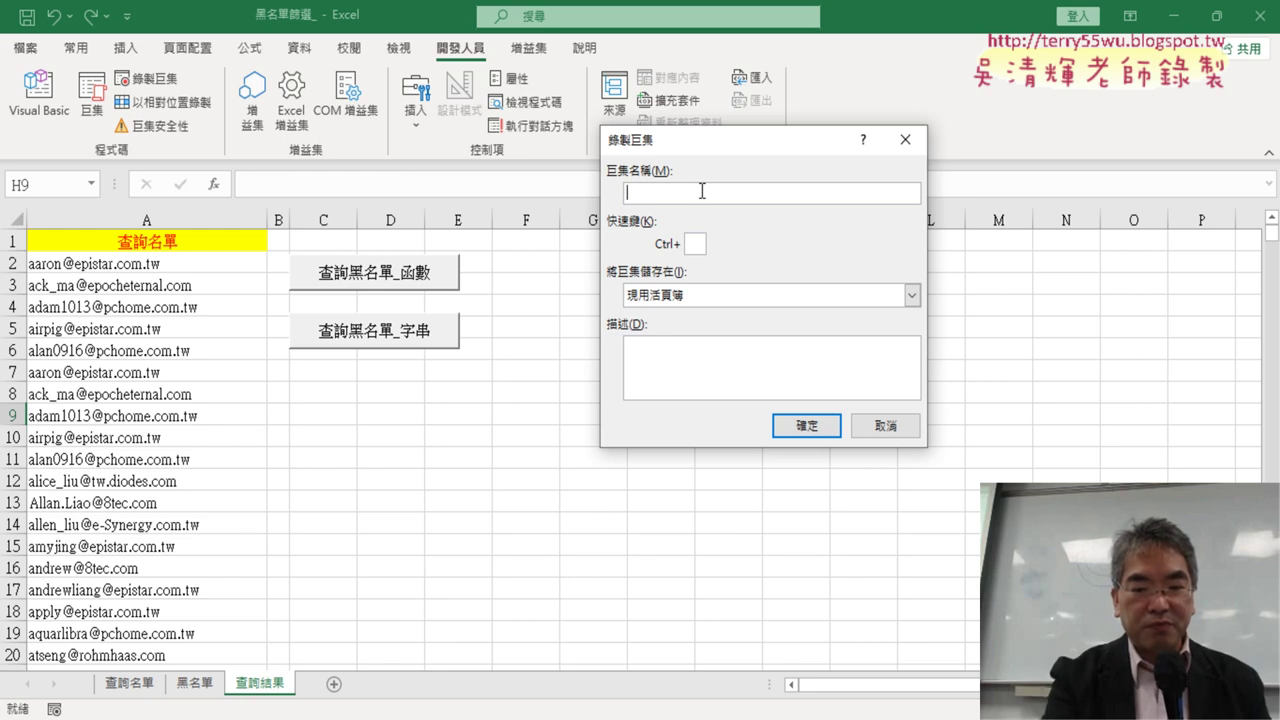
{"action": "type", "text": "清"}
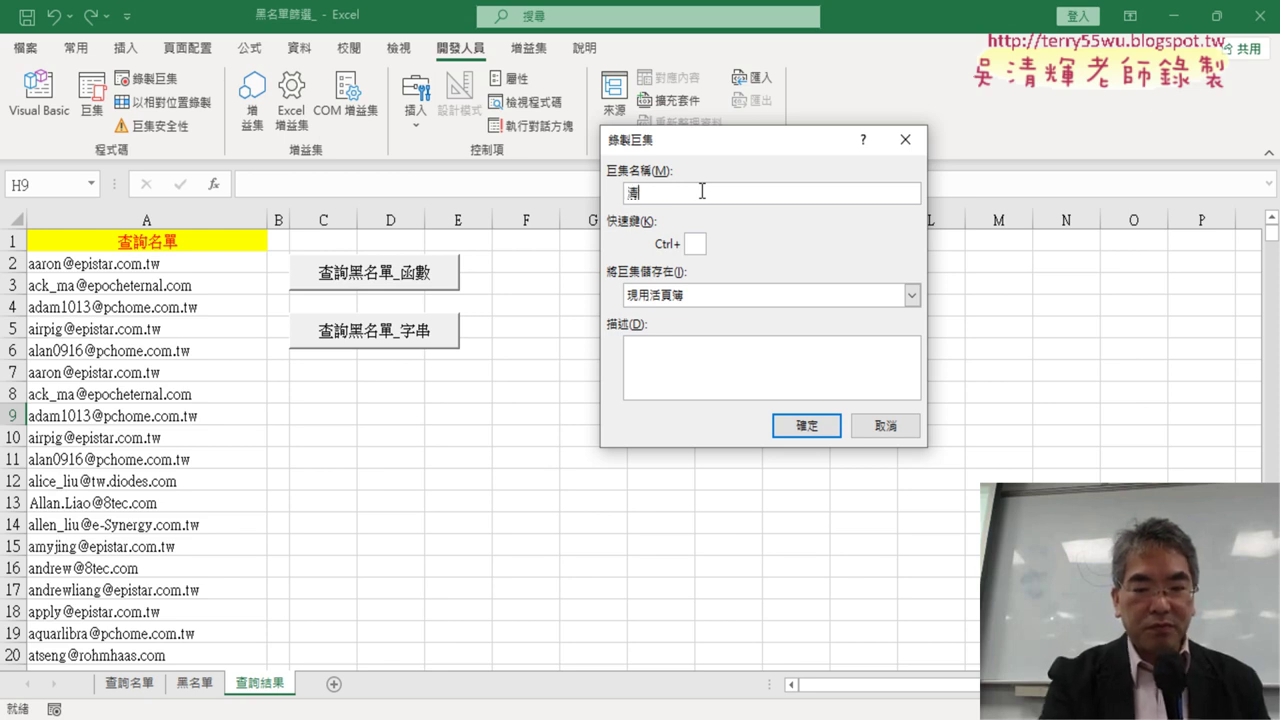
{"action": "type", "text": "ㄔ"}
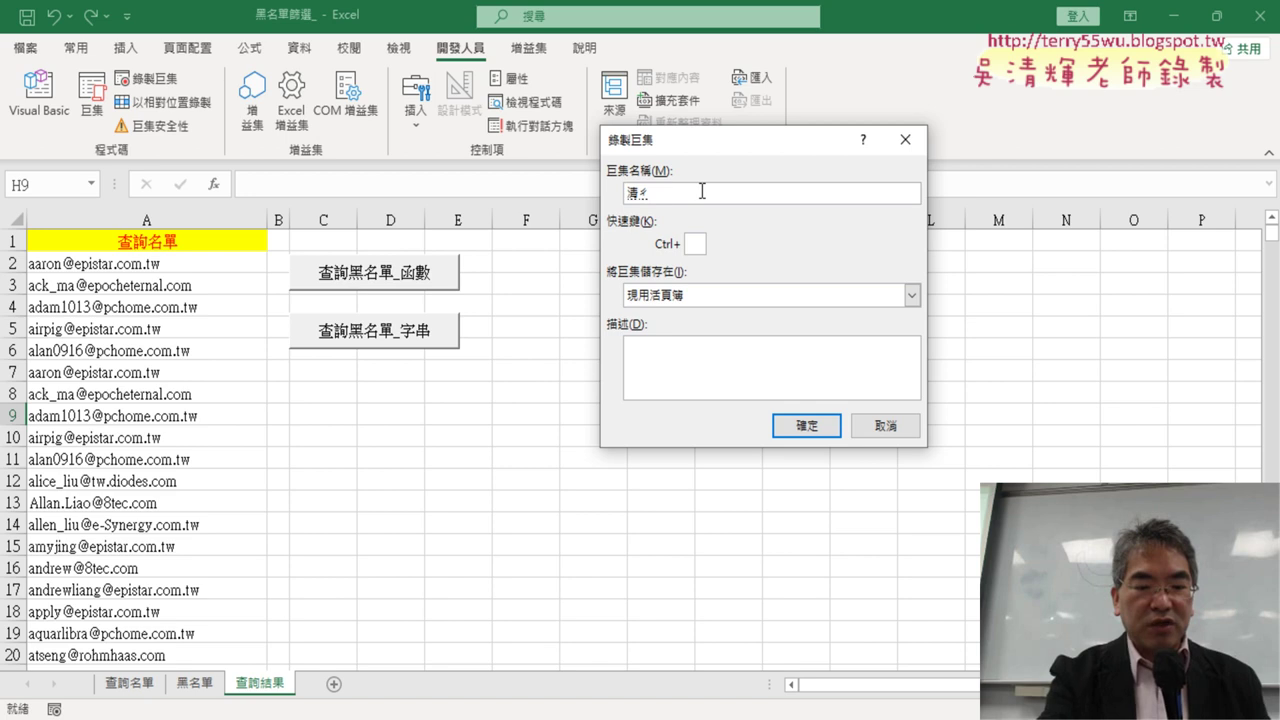
{"action": "type", "text": "除"}
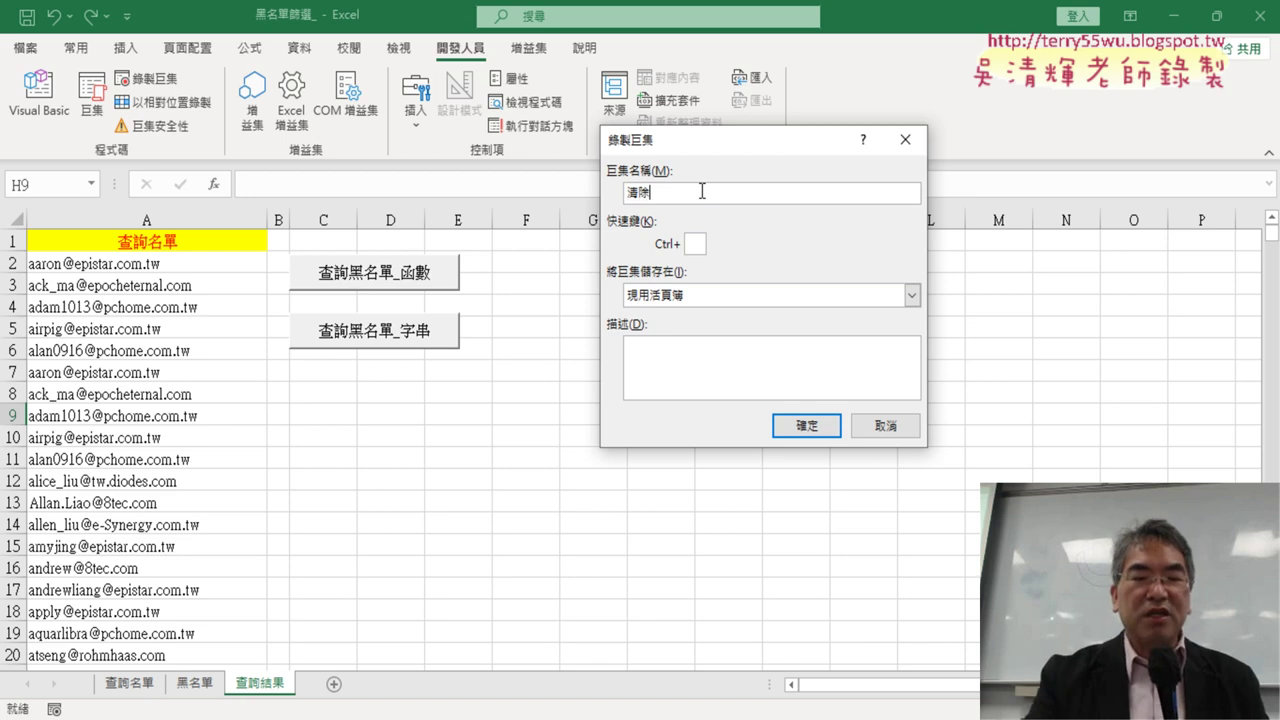
{"action": "left_click", "coordinate": [806, 426]}
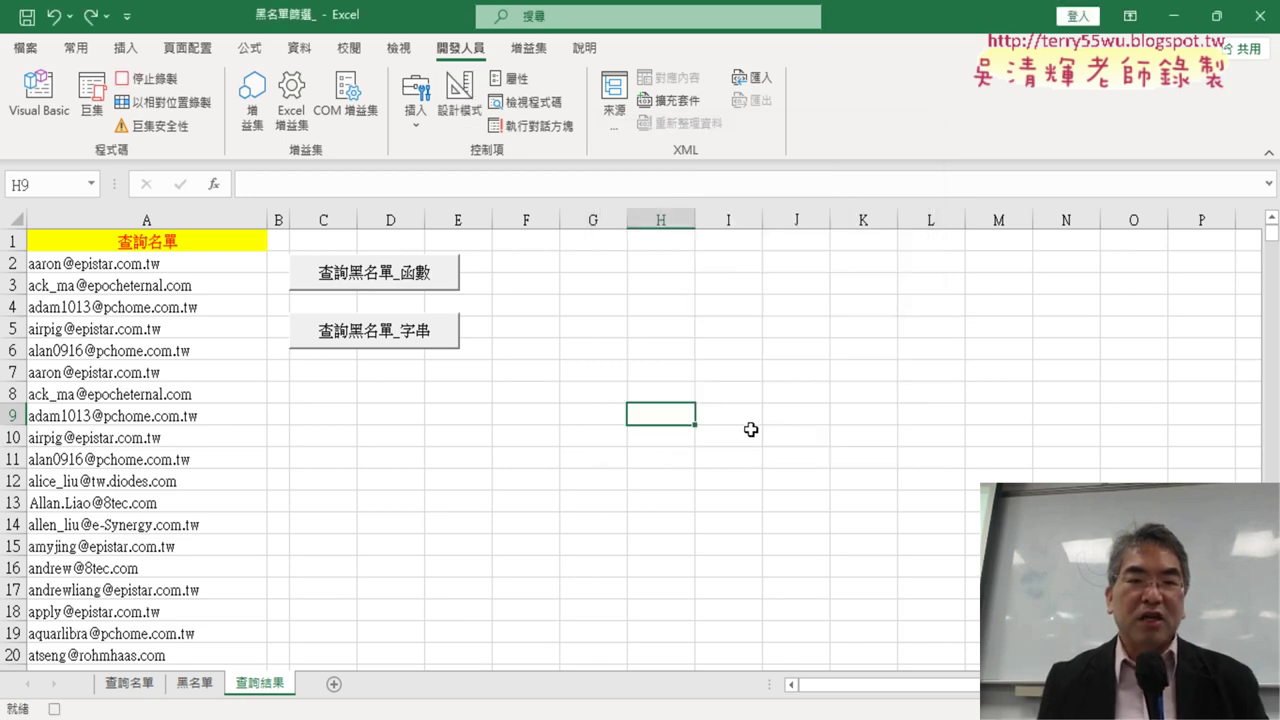
- Delete column A's e-mail list, stop the 清除 recording, and bring up the Macros list
{"action": "left_click", "coordinate": [147, 219]}
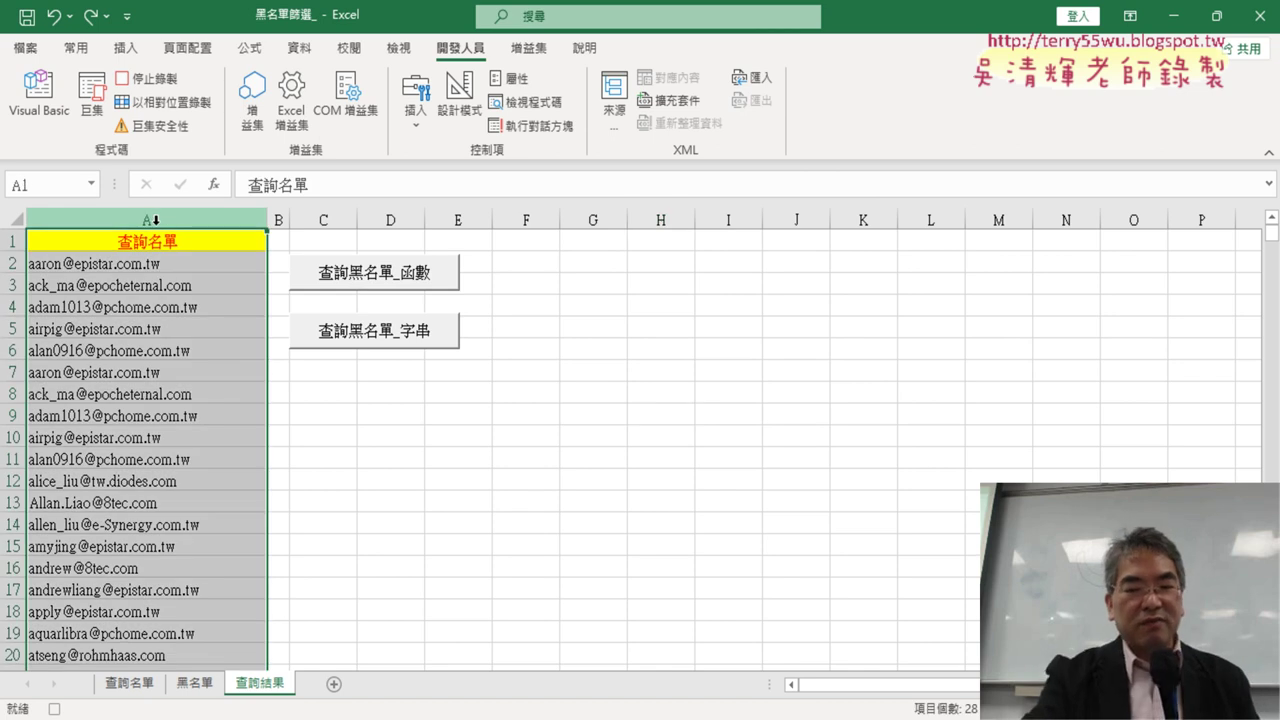
{"action": "key", "text": "Delete"}
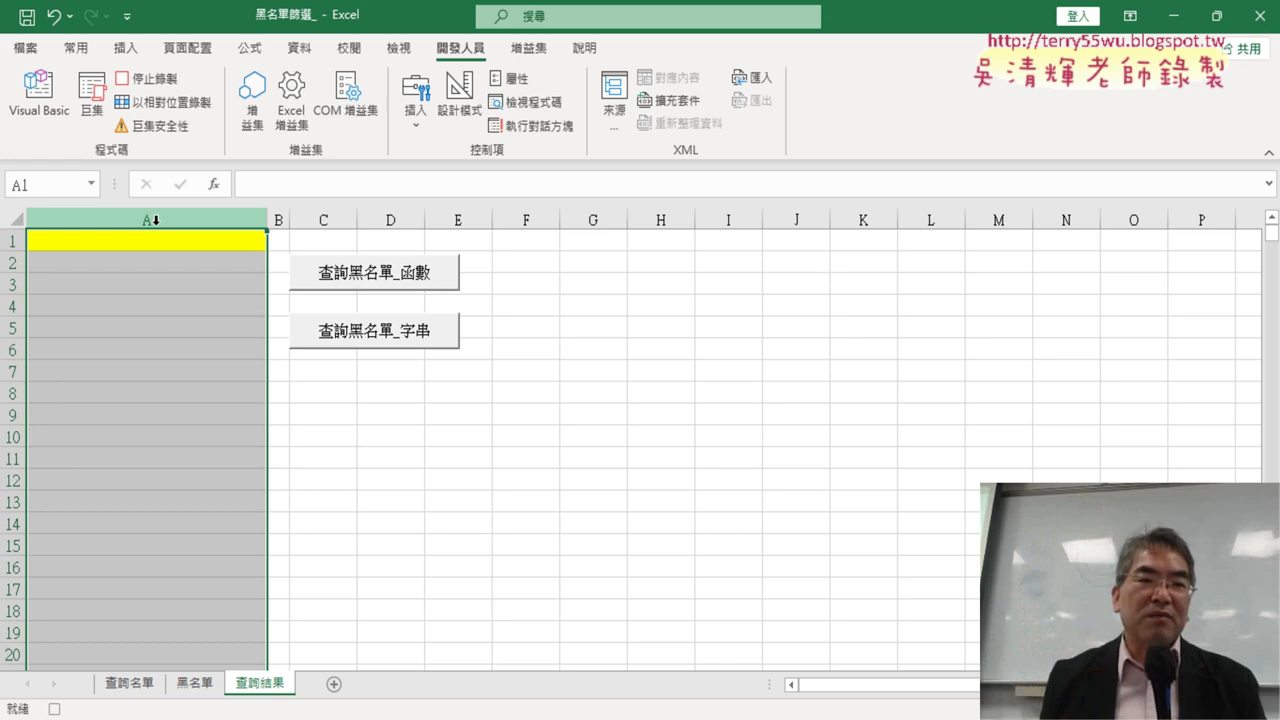
{"action": "left_click", "coordinate": [172, 80]}
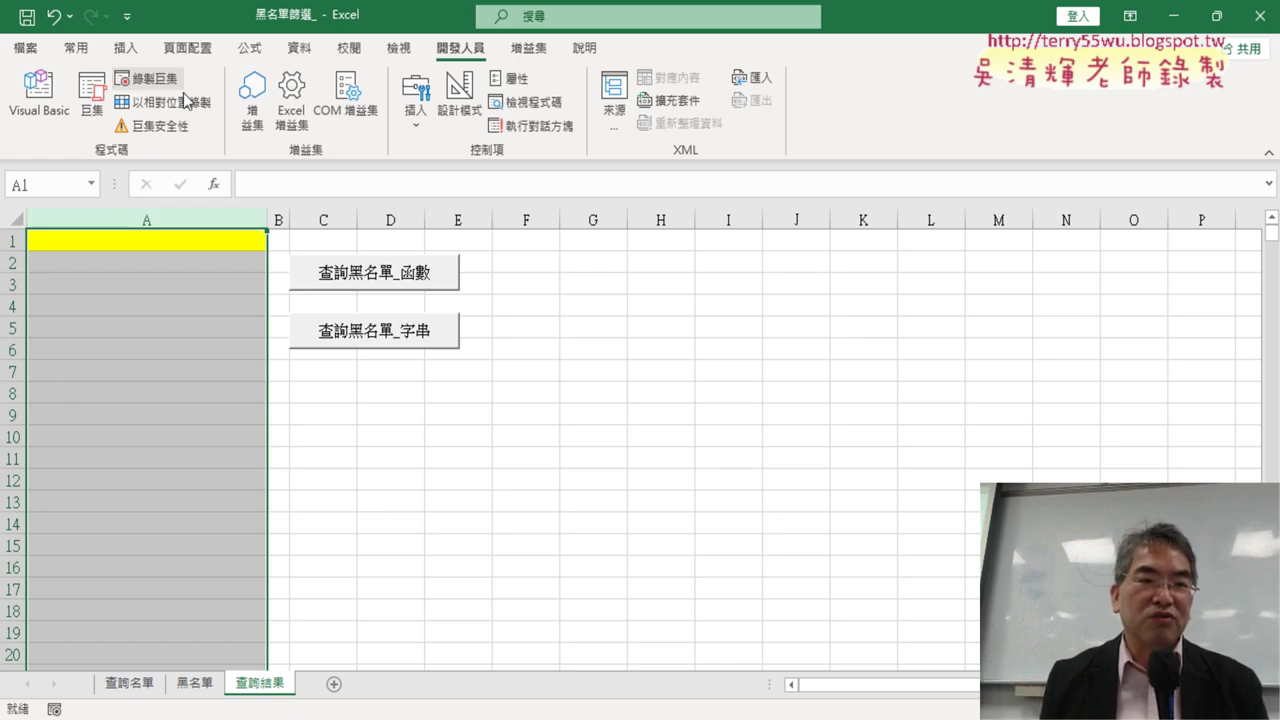
{"action": "left_click", "coordinate": [91, 100]}
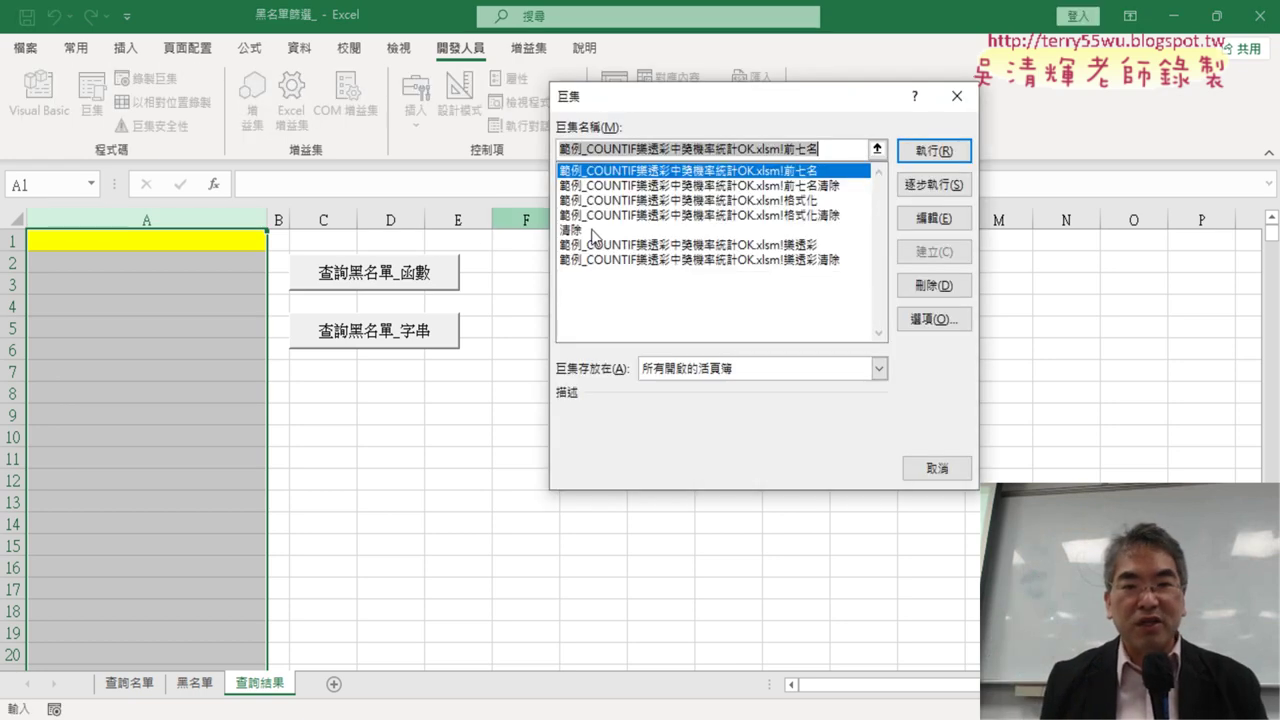
- Select 清除 in the Macro dialog, dismiss a warning, and cancel the dialog
{"action": "left_click", "coordinate": [593, 228]}
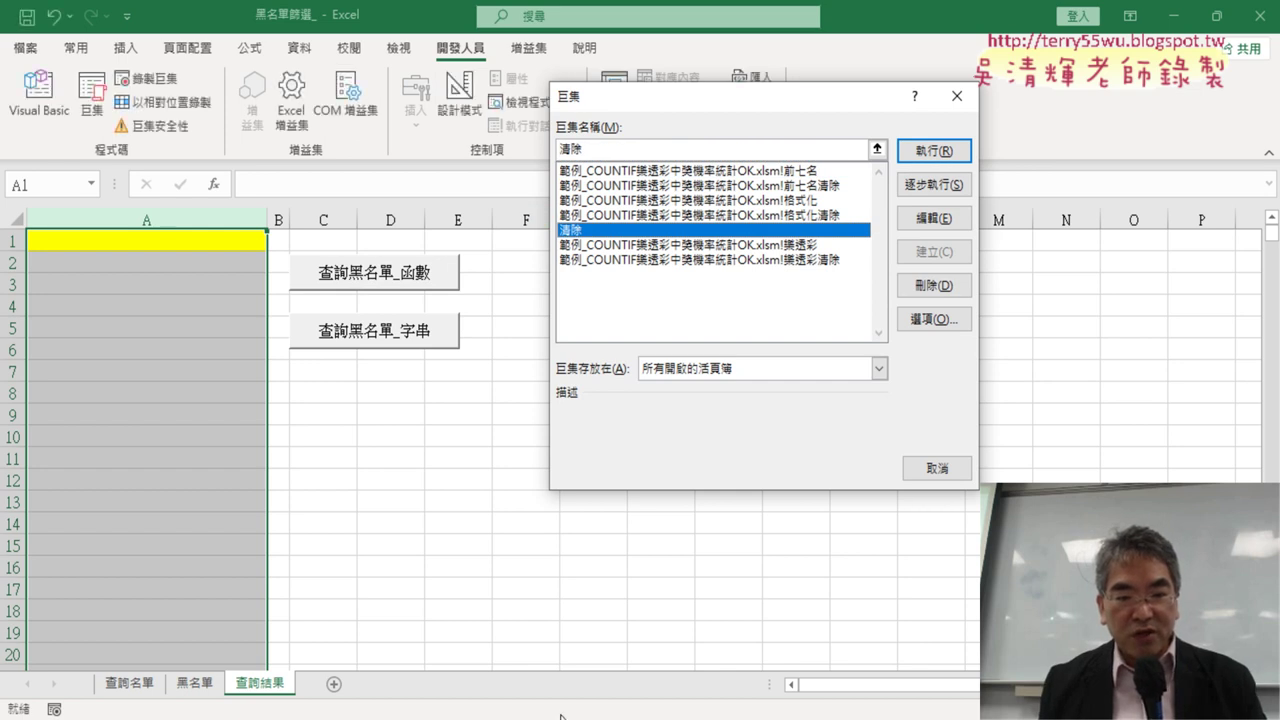
{"action": "mouse_move", "coordinate": [661, 719]}
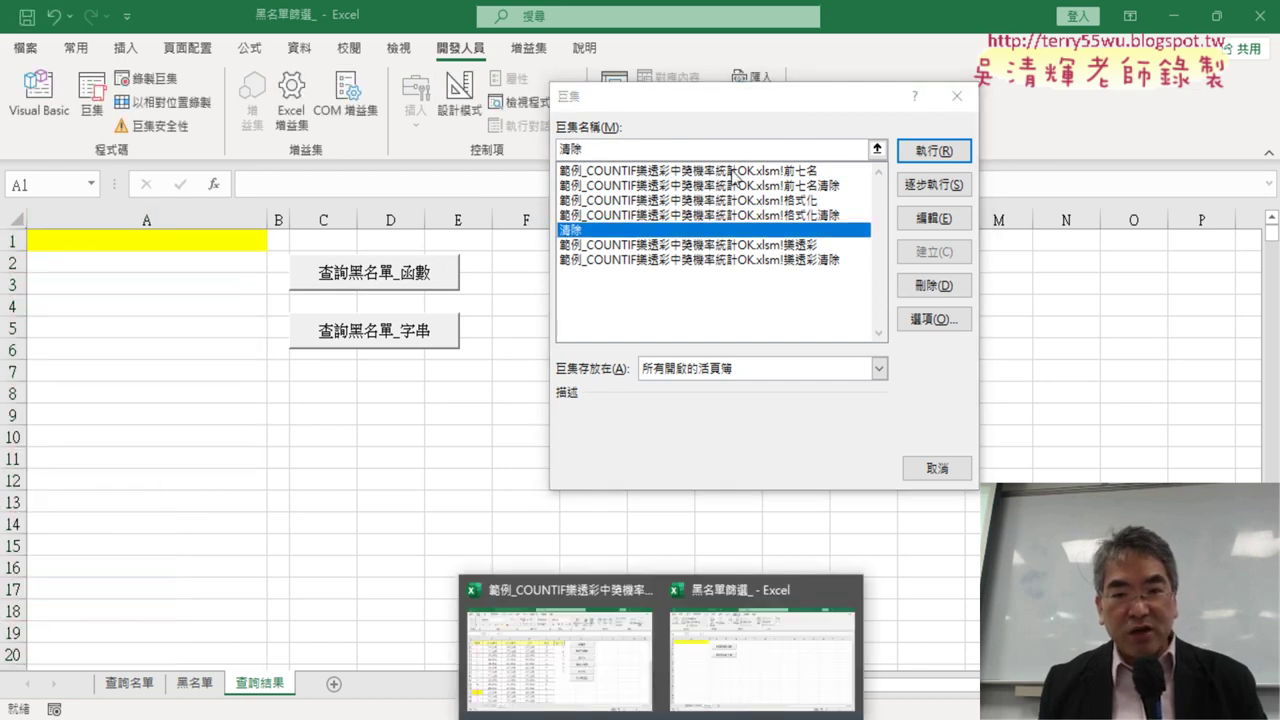
{"action": "left_click", "coordinate": [645, 592]}
{"action": "left_click", "coordinate": [652, 421]}
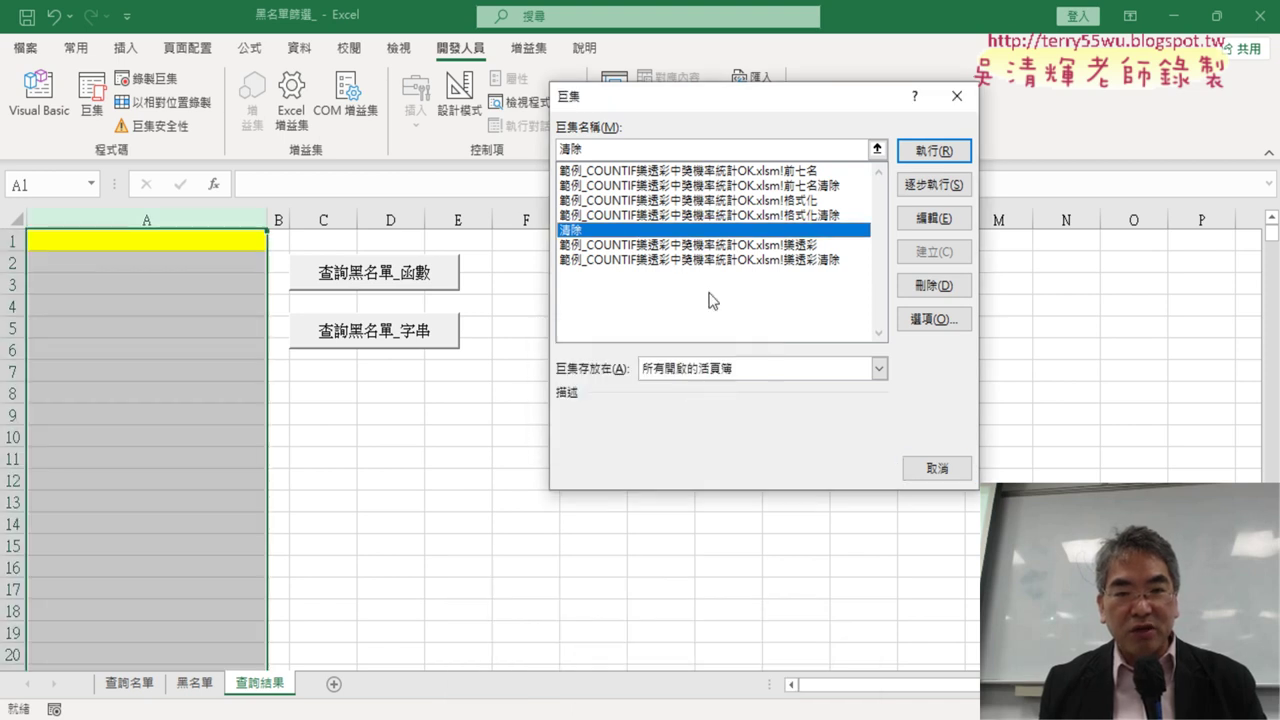
{"action": "left_click", "coordinate": [936, 466]}
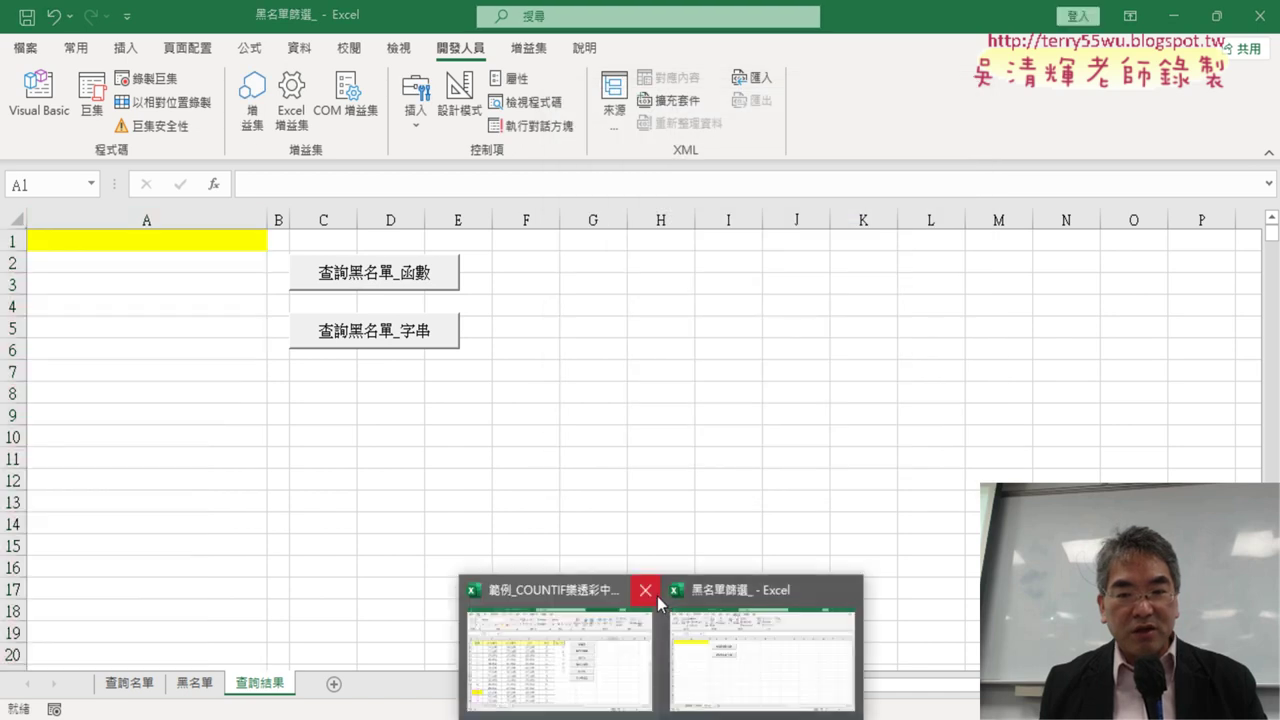
- Close the 範例_COUNTIF workbook without saving and return to 黑名單篩選
{"action": "left_click", "coordinate": [645, 600]}
{"action": "key", "text": "ctrl+w"}
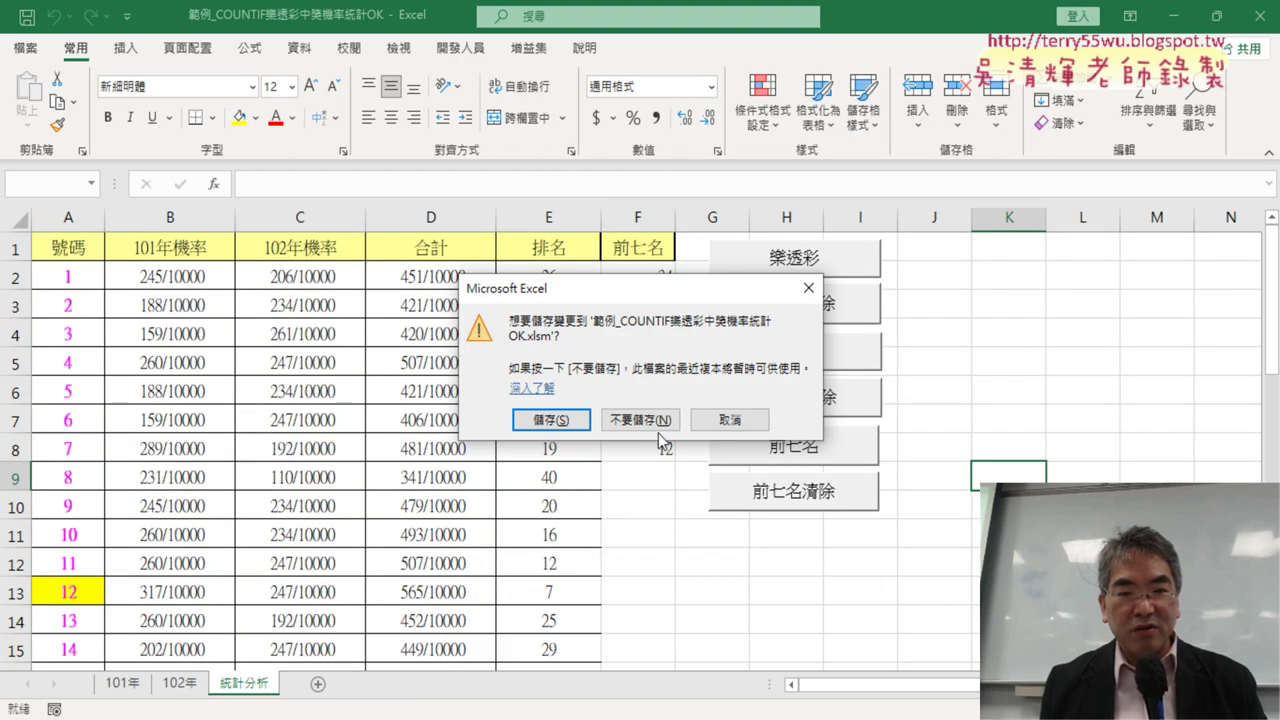
{"action": "left_click", "coordinate": [655, 424]}
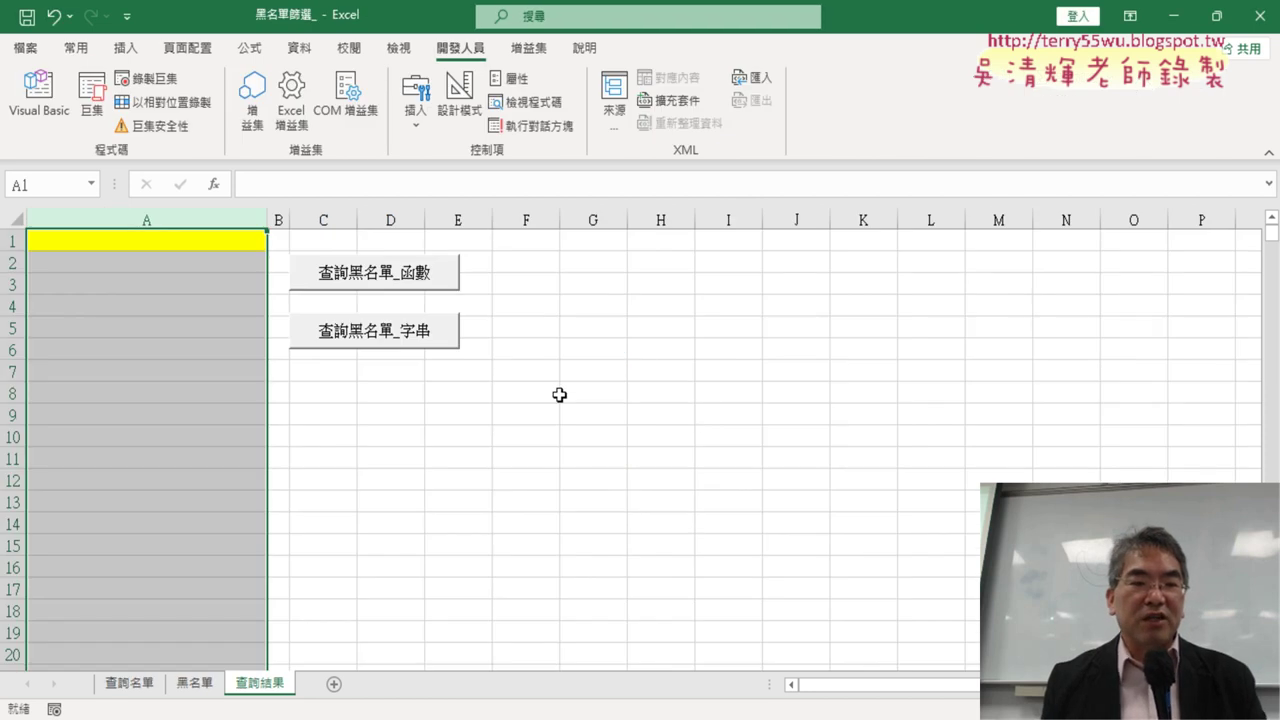
{"action": "left_click", "coordinate": [555, 393]}
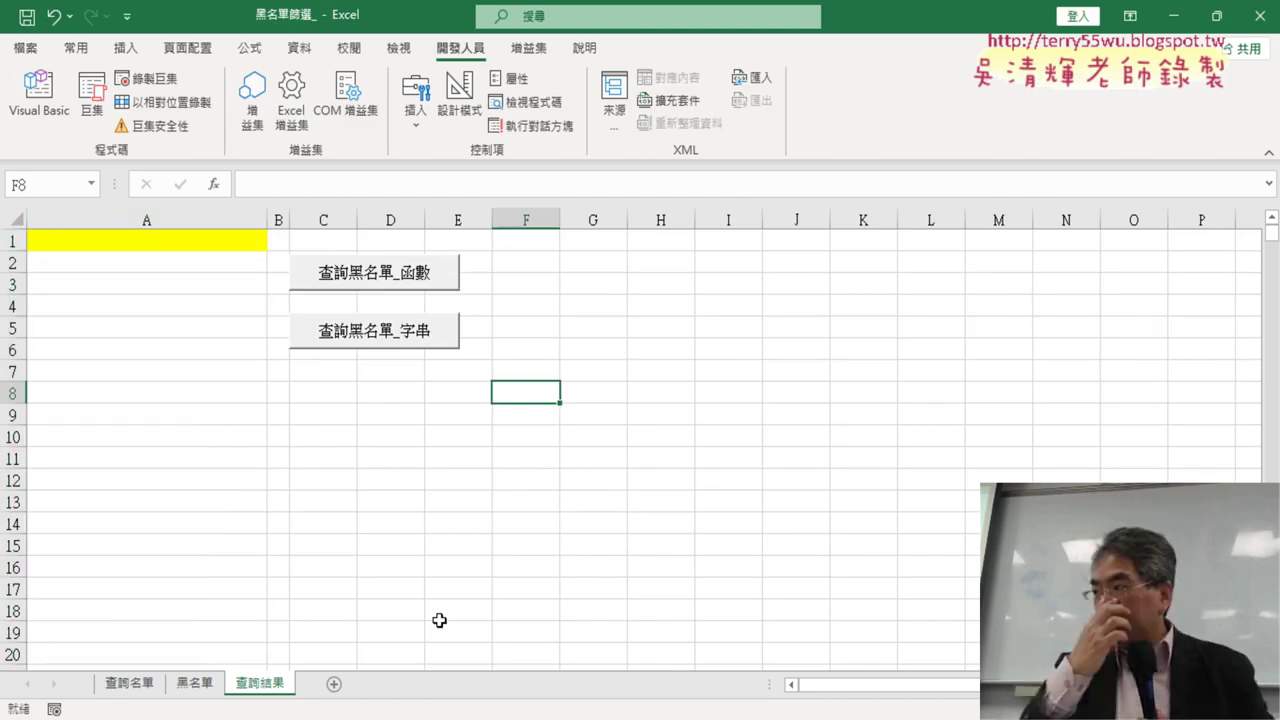
{"action": "left_click", "coordinate": [658, 431]}
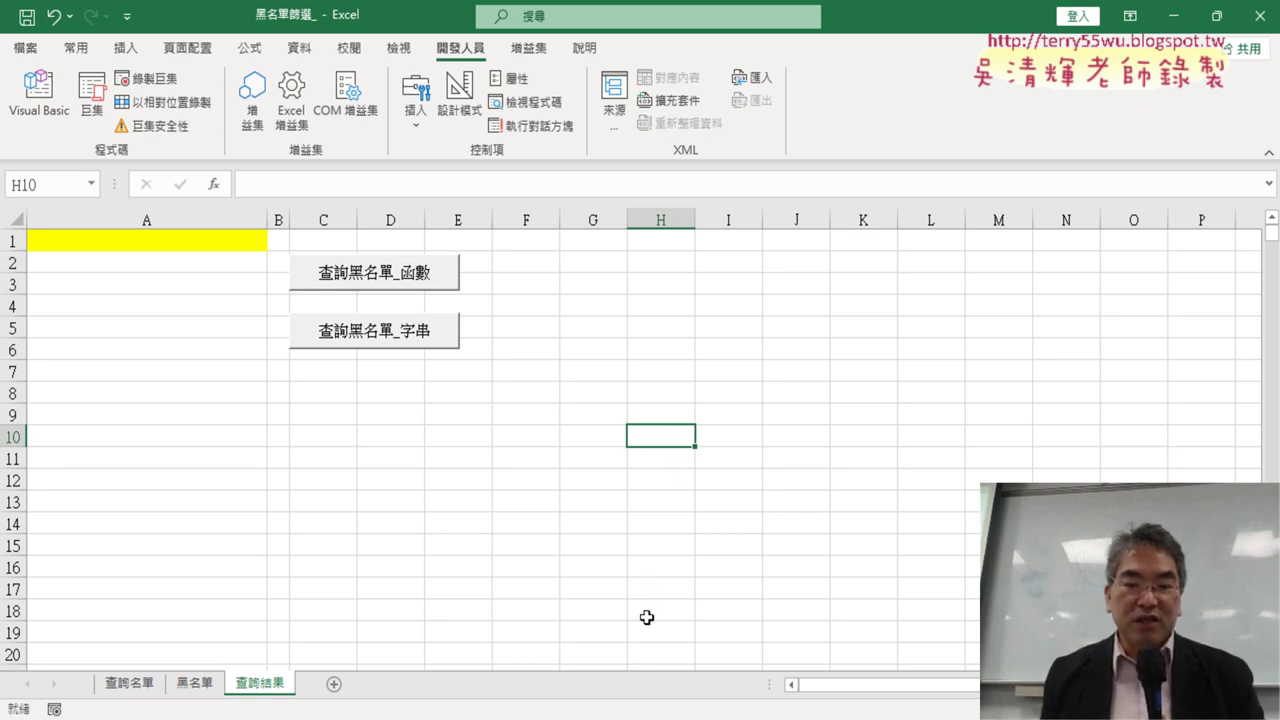
- Copy 黑名單篩選巨集 from the Google Docs code listing and minimise Chrome
{"action": "mouse_move", "coordinate": [615, 715]}
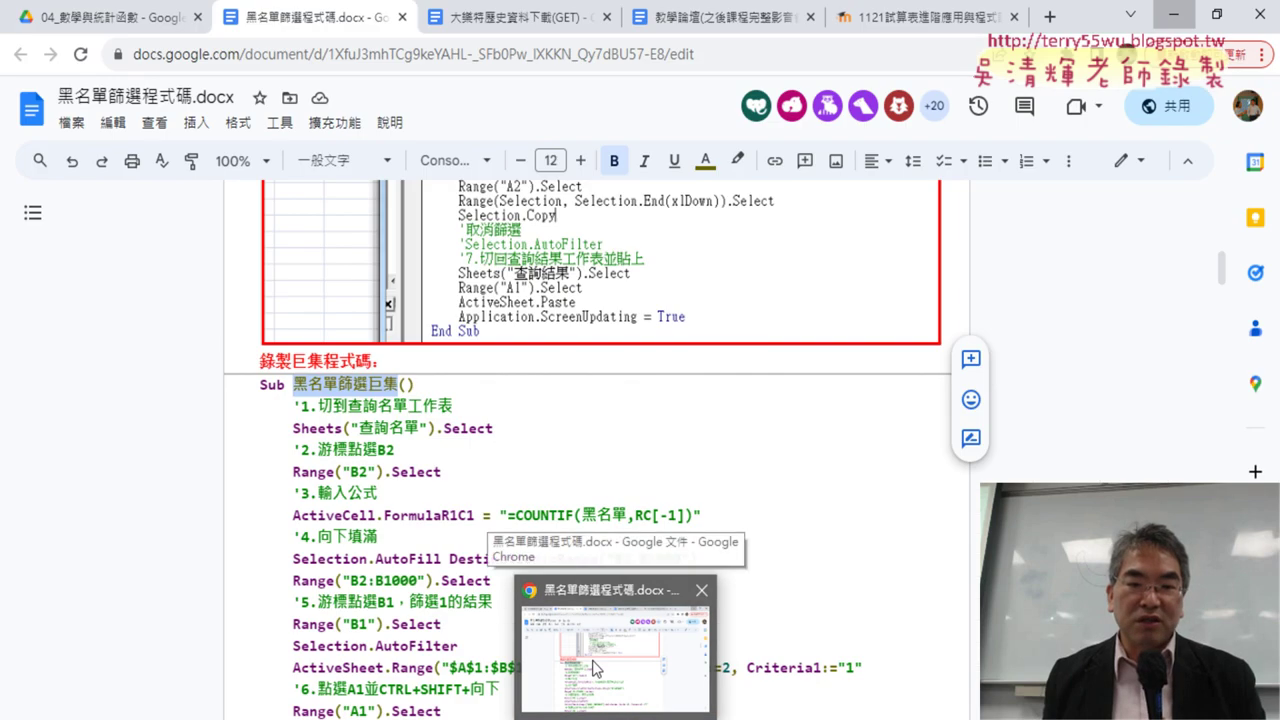
{"action": "left_click", "coordinate": [592, 664]}
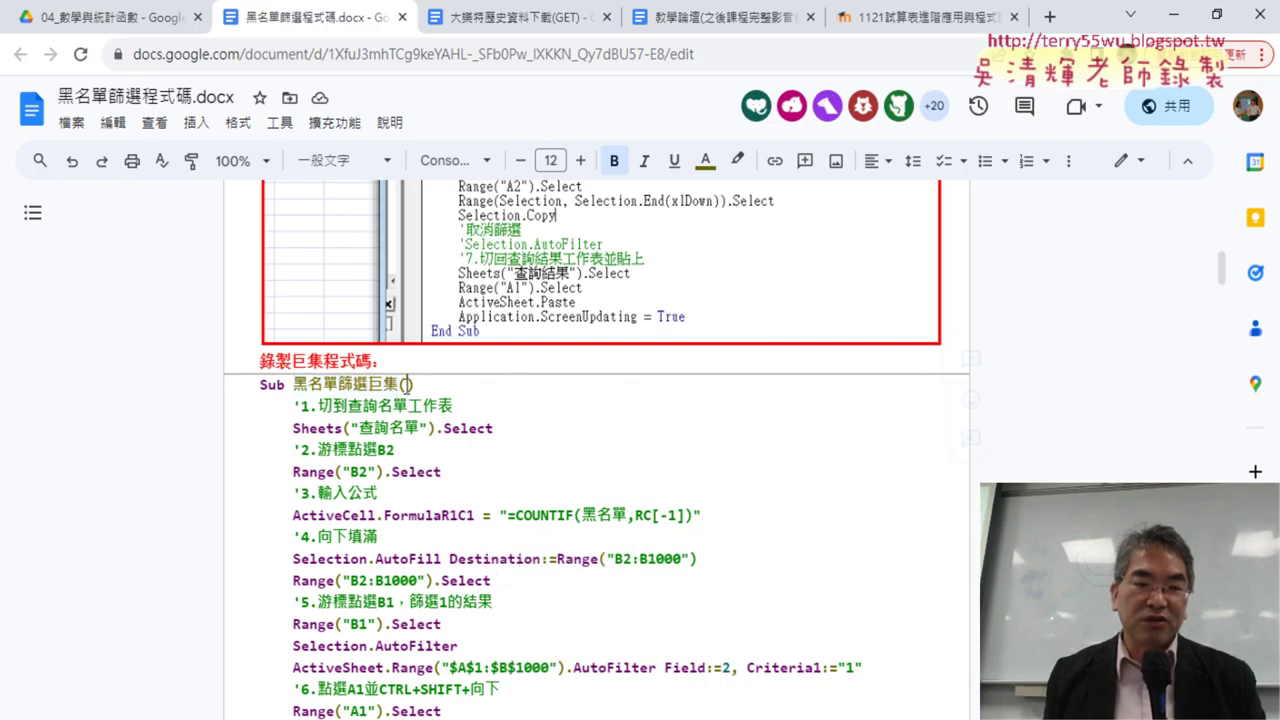
{"action": "left_click_drag", "start_coordinate": [398, 383], "coordinate": [293, 384]}
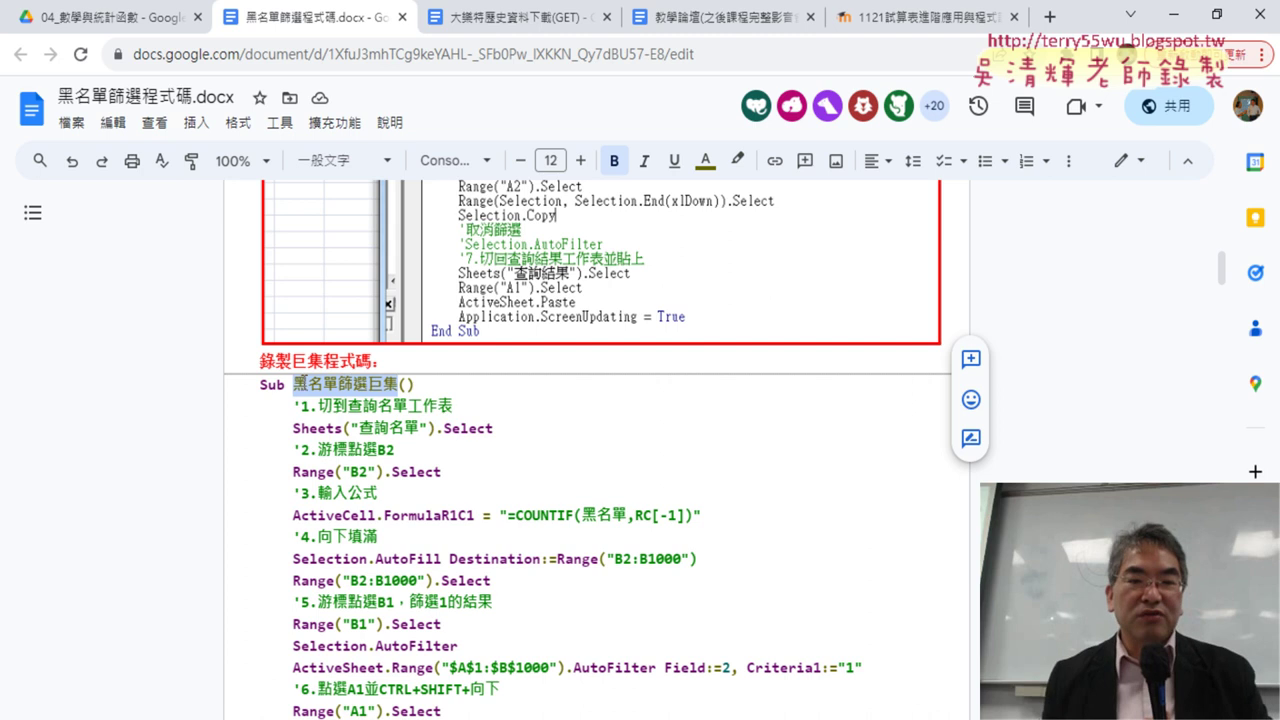
{"action": "scroll", "coordinate": [314, 392], "scroll_direction": "down", "scroll_amount": 2}
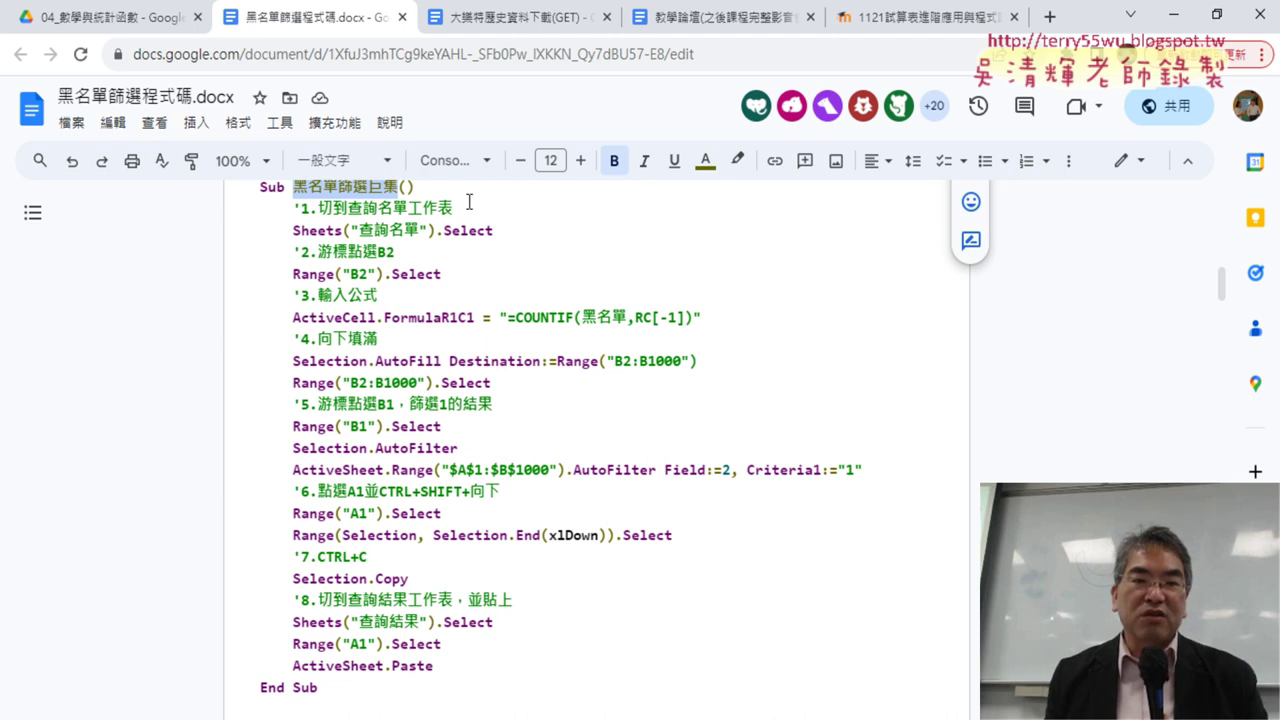
{"action": "left_click_drag", "start_coordinate": [466, 207], "coordinate": [256, 207]}
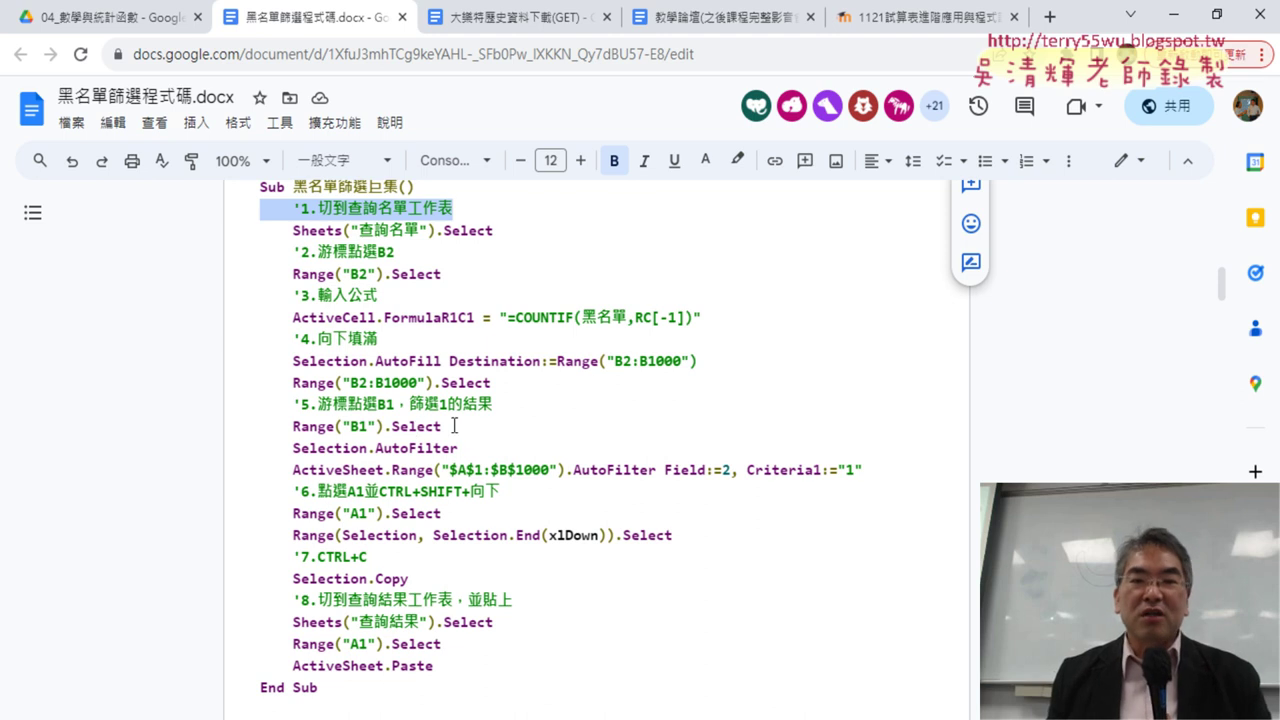
{"action": "left_click", "coordinate": [1174, 16]}
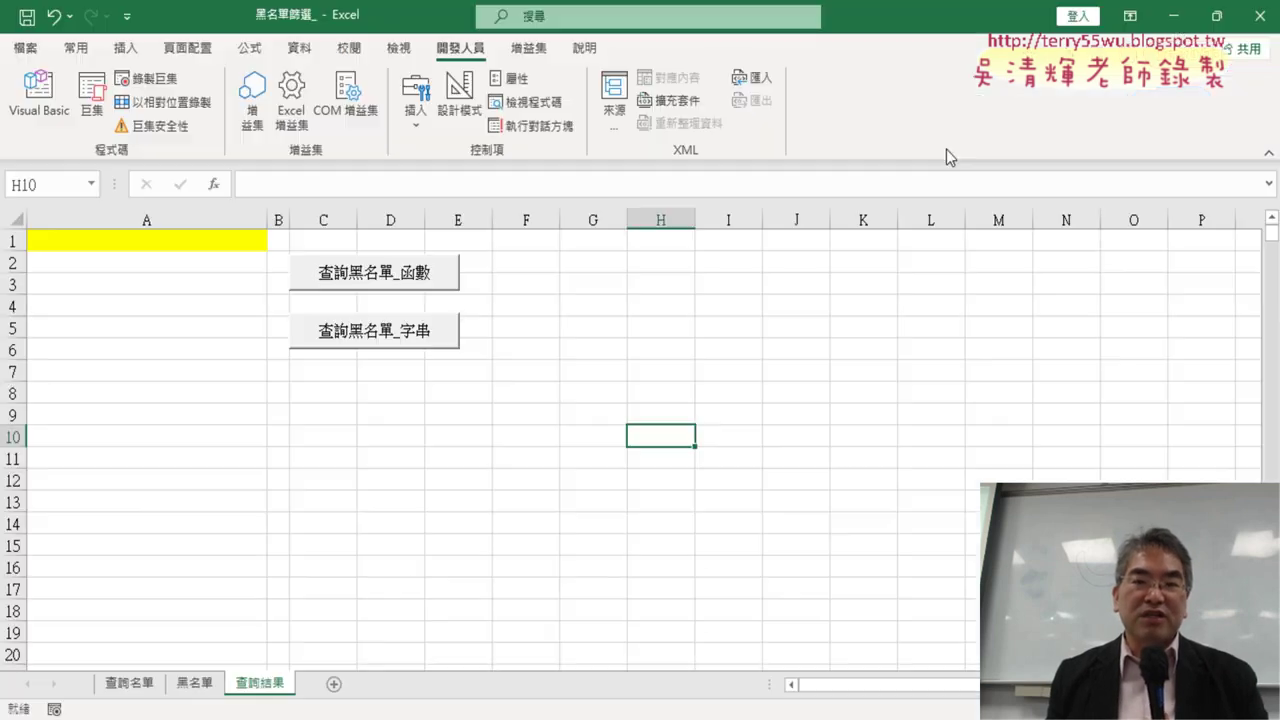
{"action": "left_click", "coordinate": [623, 395]}
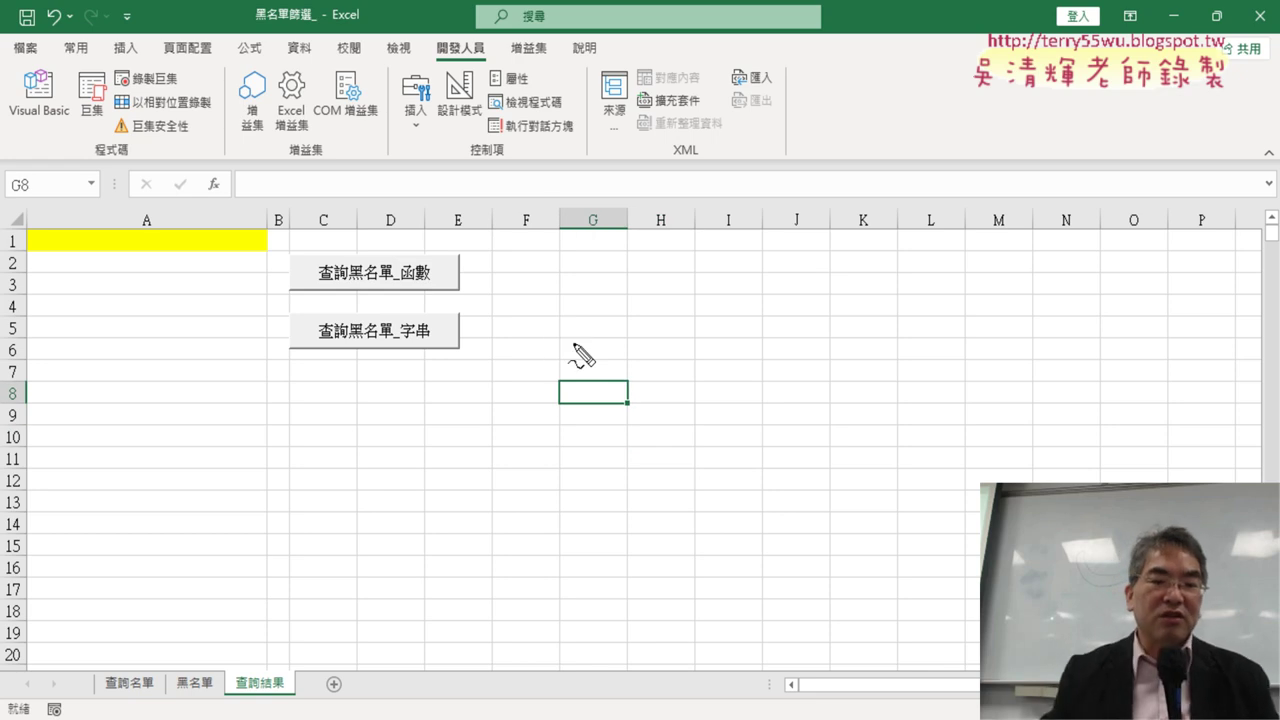
{"action": "left_click_drag", "start_coordinate": [300, 668], "coordinate": [292, 664]}
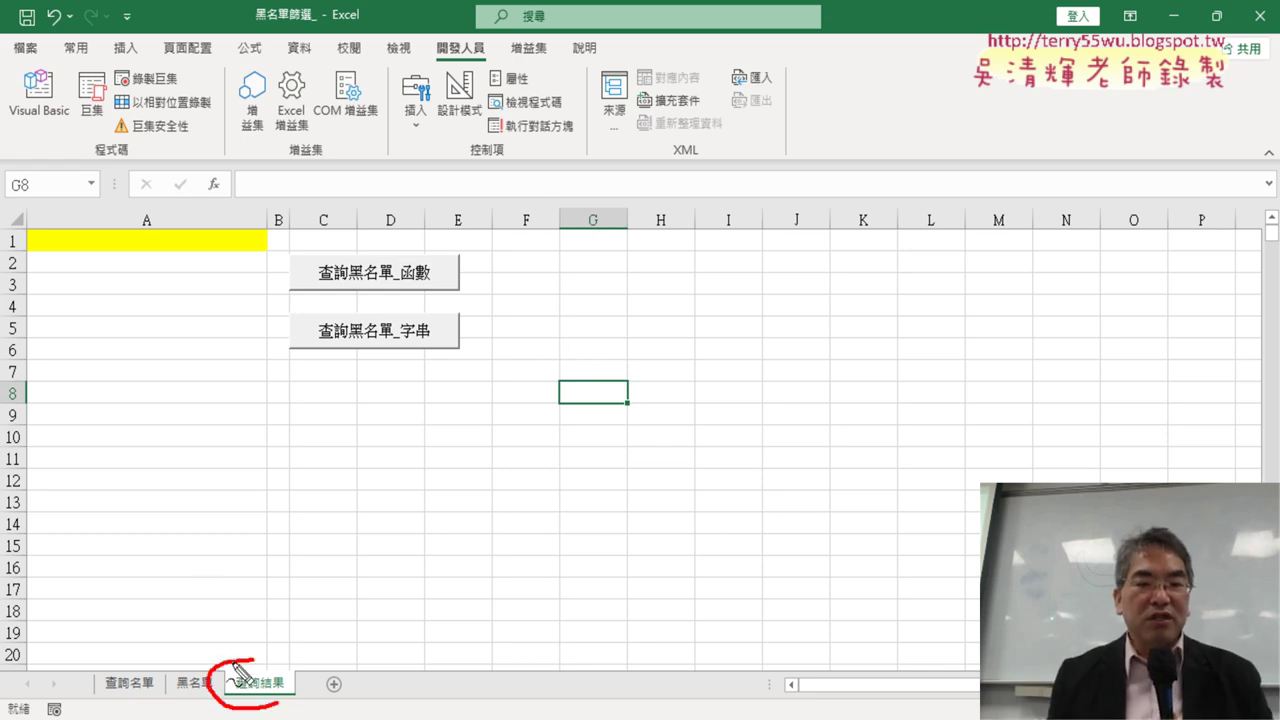
{"action": "mouse_move", "coordinate": [112, 657]}
{"action": "left_mouse_down"}
{"action": "mouse_move", "coordinate": [150, 705]}
{"action": "mouse_move", "coordinate": [165, 680]}
{"action": "left_mouse_up"}
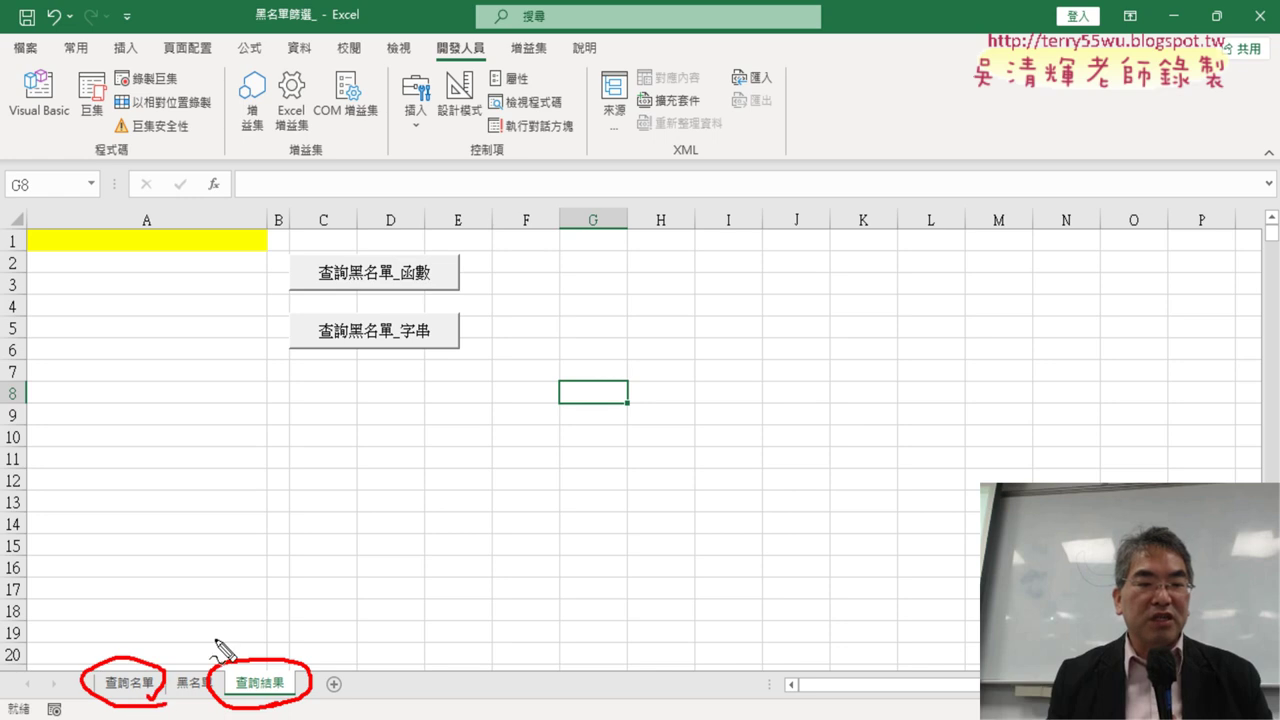
{"action": "mouse_move", "coordinate": [350, 605]}
{"action": "left_mouse_down"}
{"action": "mouse_move", "coordinate": [115, 610]}
{"action": "mouse_move", "coordinate": [132, 634]}
{"action": "mouse_move", "coordinate": [162, 617]}
{"action": "left_mouse_up"}
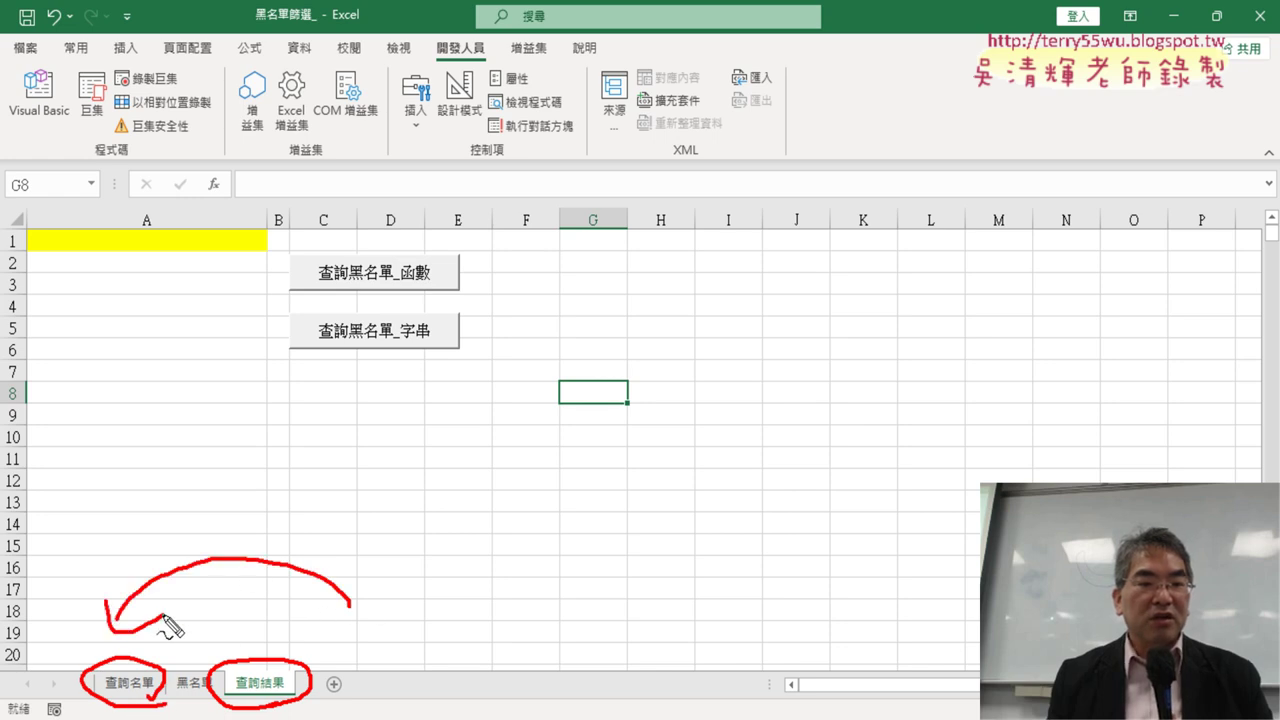
{"action": "left_click_drag", "start_coordinate": [461, 298], "coordinate": [423, 287]}
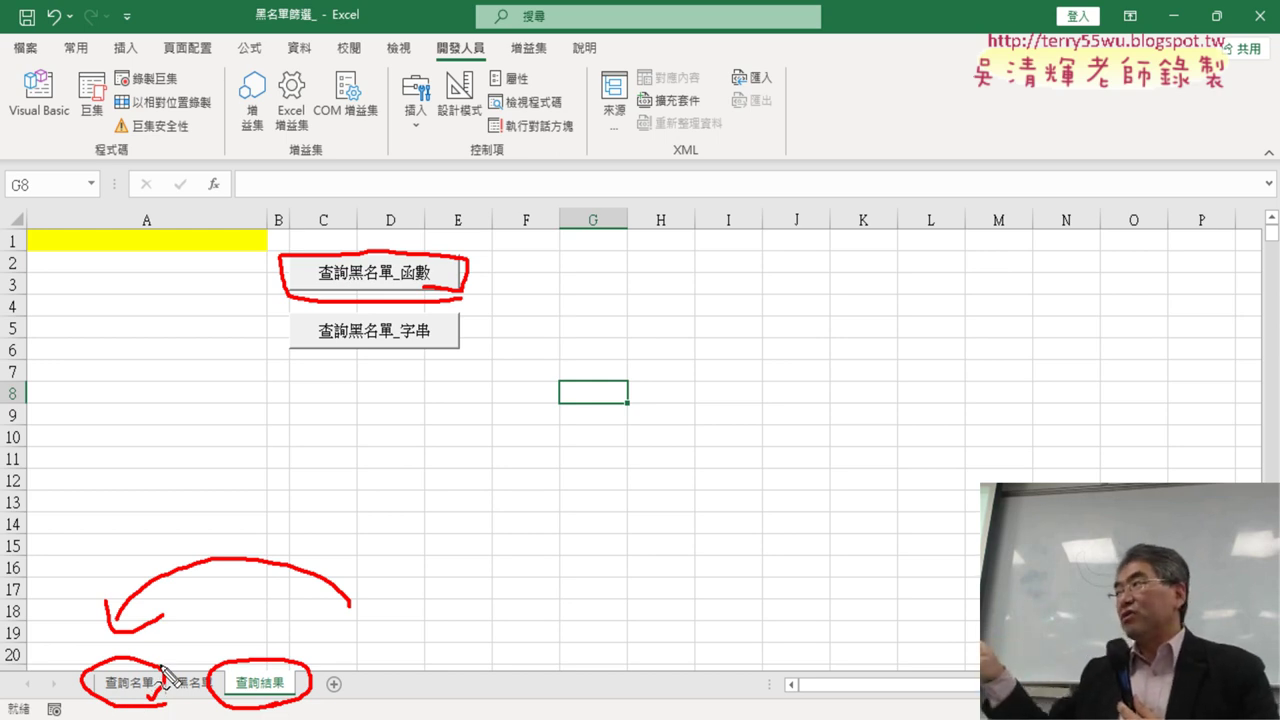
{"action": "key", "text": "Escape"}
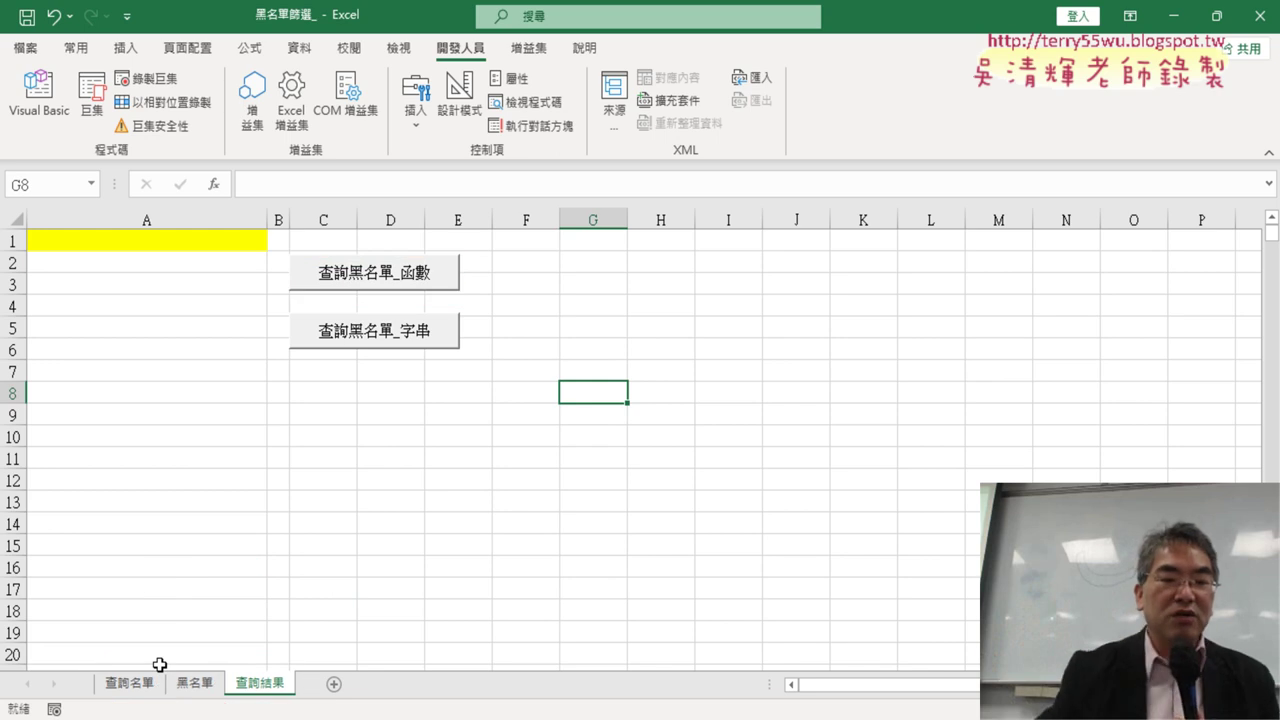
- On the 查詢名單 sheet, inspect B2's =COUNTIF(黑名單,A2) formula without changing it
{"action": "left_click", "coordinate": [129, 684]}
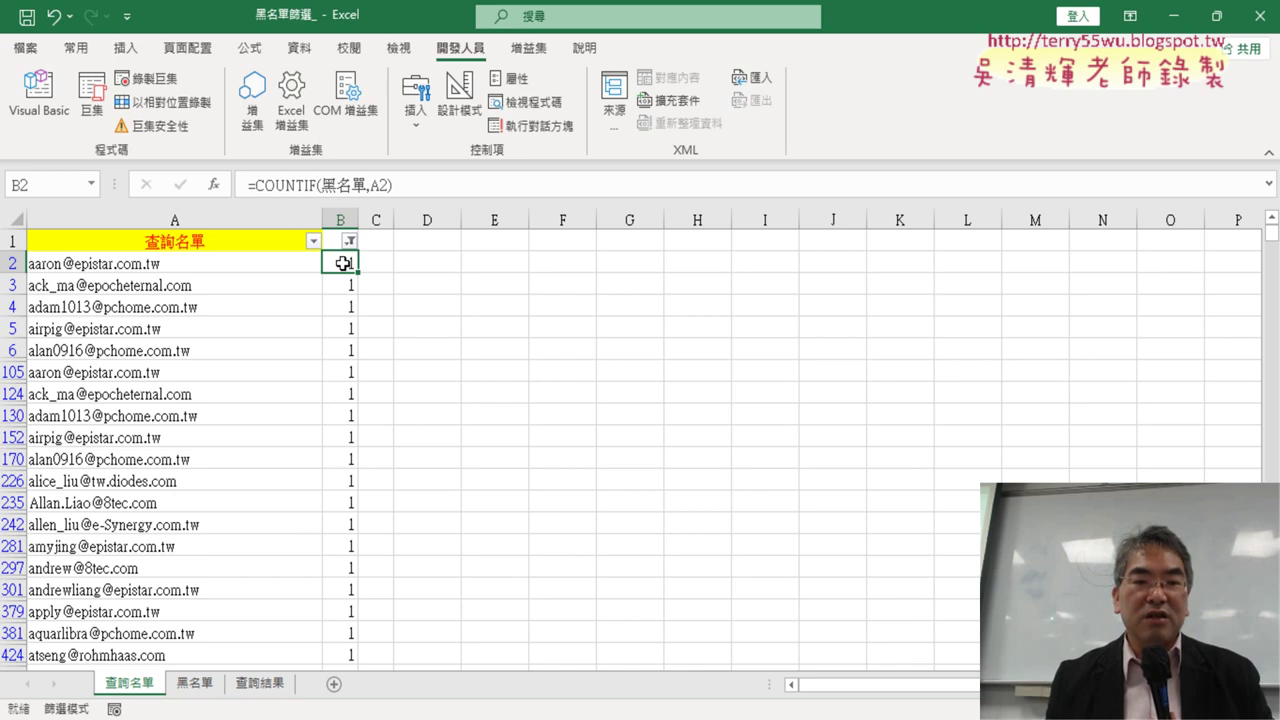
{"action": "left_click", "coordinate": [275, 184]}
{"action": "left_click", "coordinate": [568, 388]}
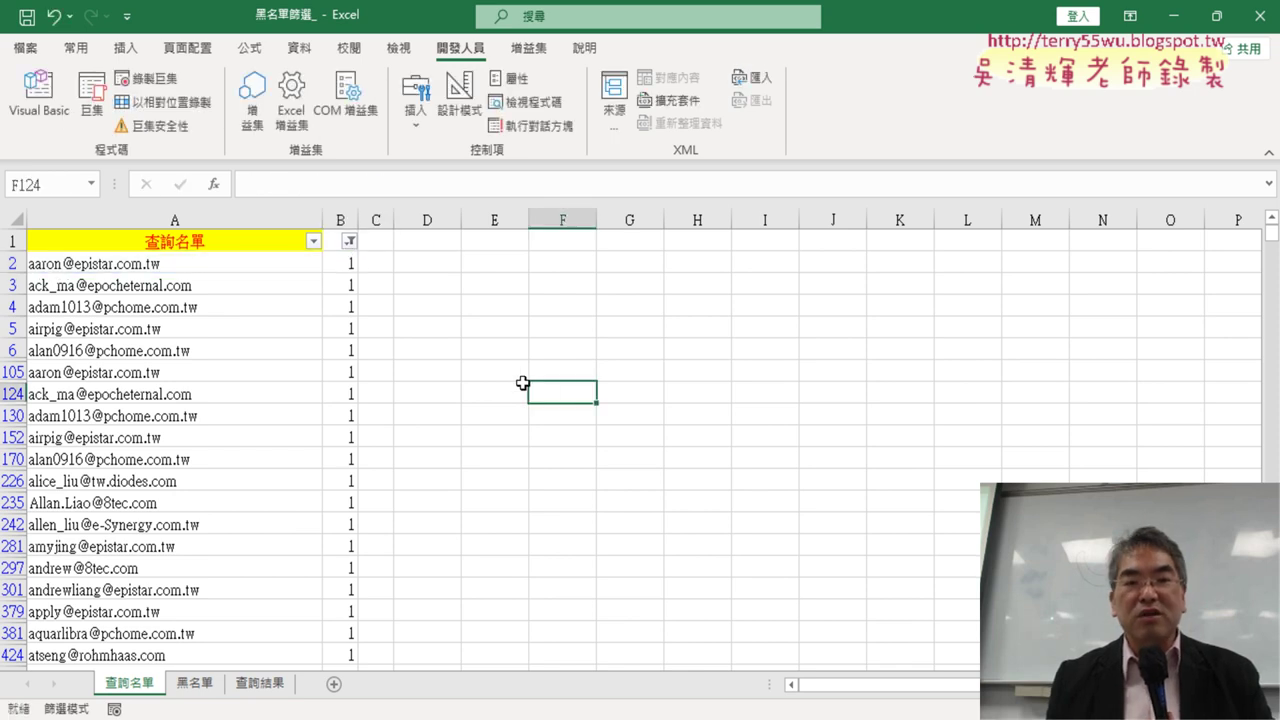
{"action": "left_click", "coordinate": [344, 265]}
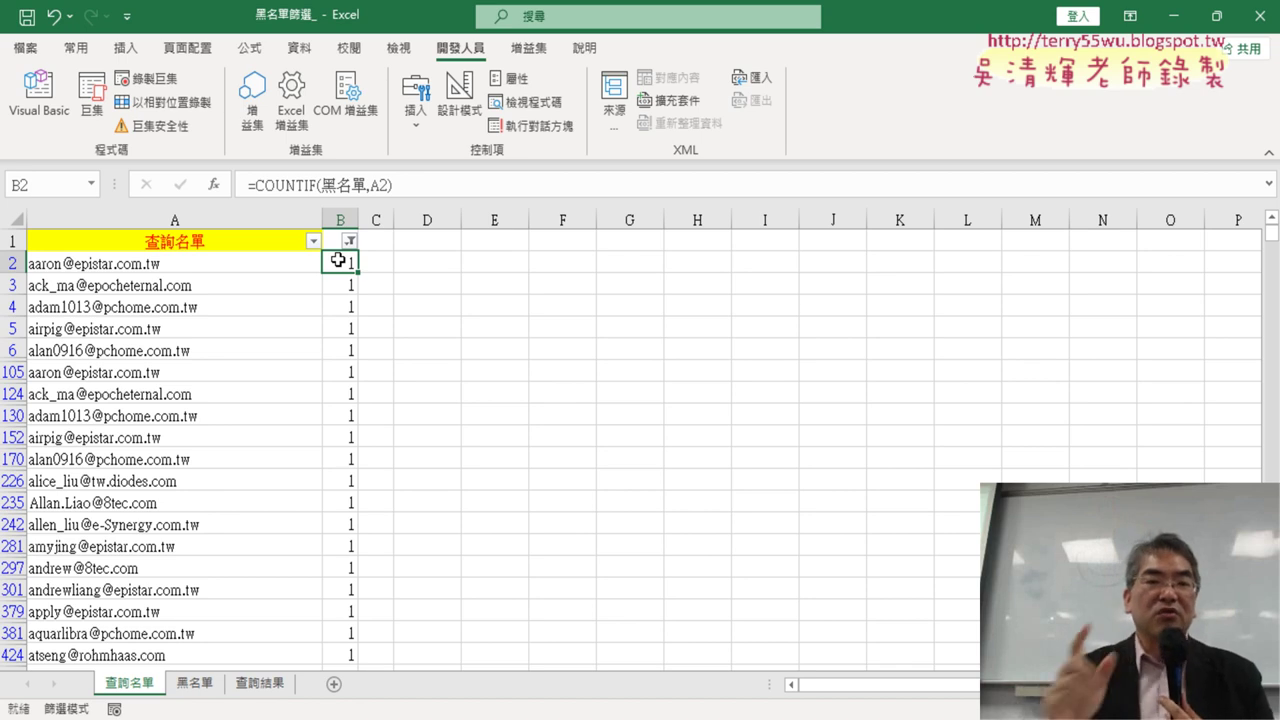
{"action": "left_click", "coordinate": [515, 371]}
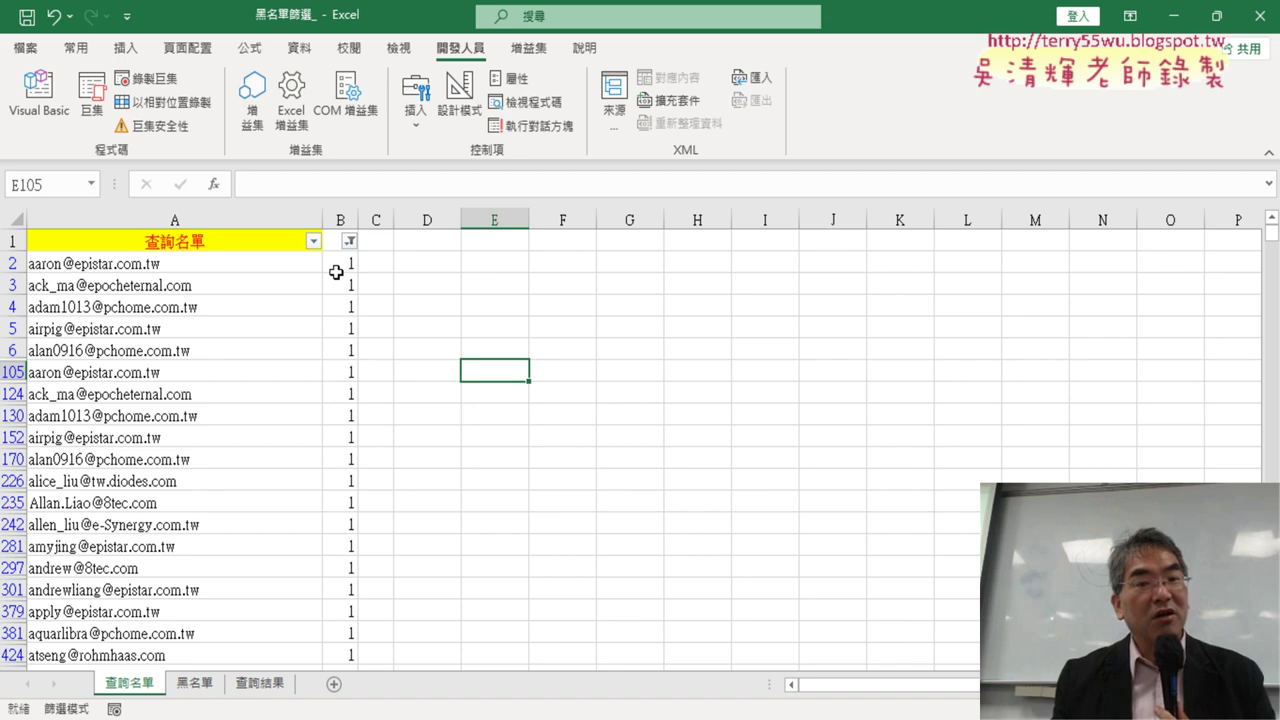
{"action": "left_click", "coordinate": [585, 424]}
{"action": "left_click", "coordinate": [345, 262]}
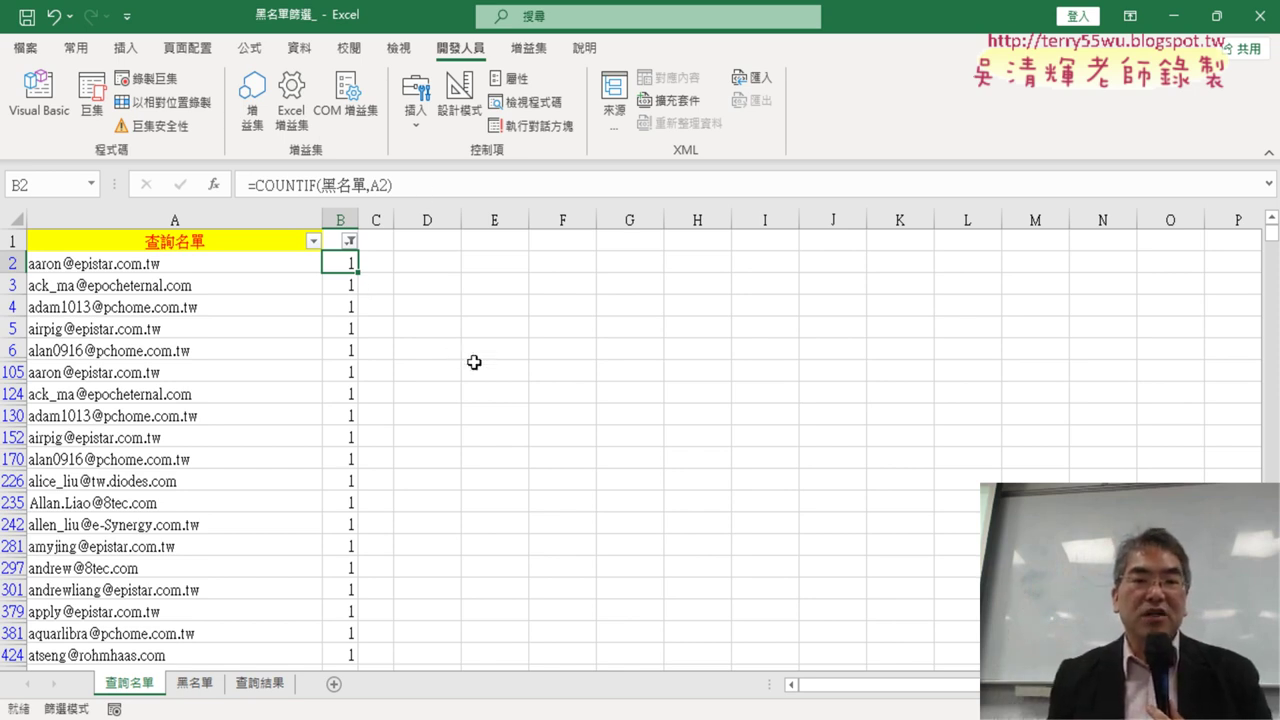
{"action": "left_click", "coordinate": [292, 185]}
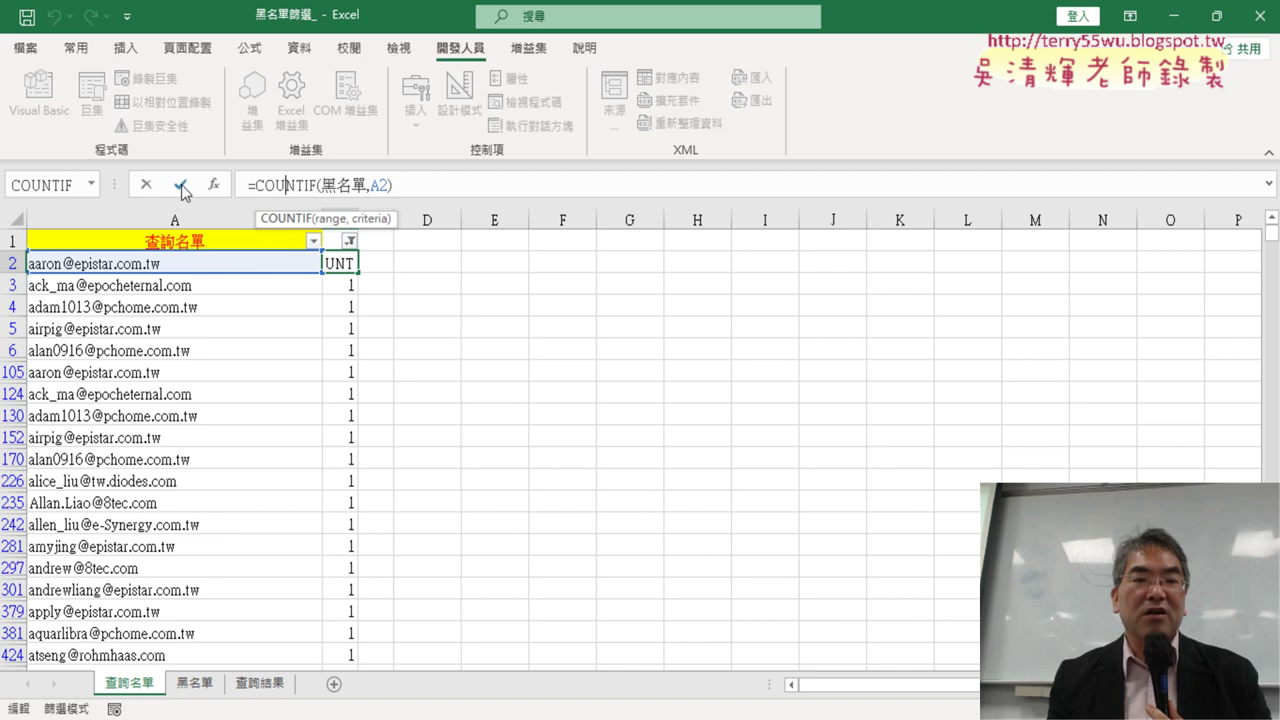
{"action": "left_click", "coordinate": [180, 185]}
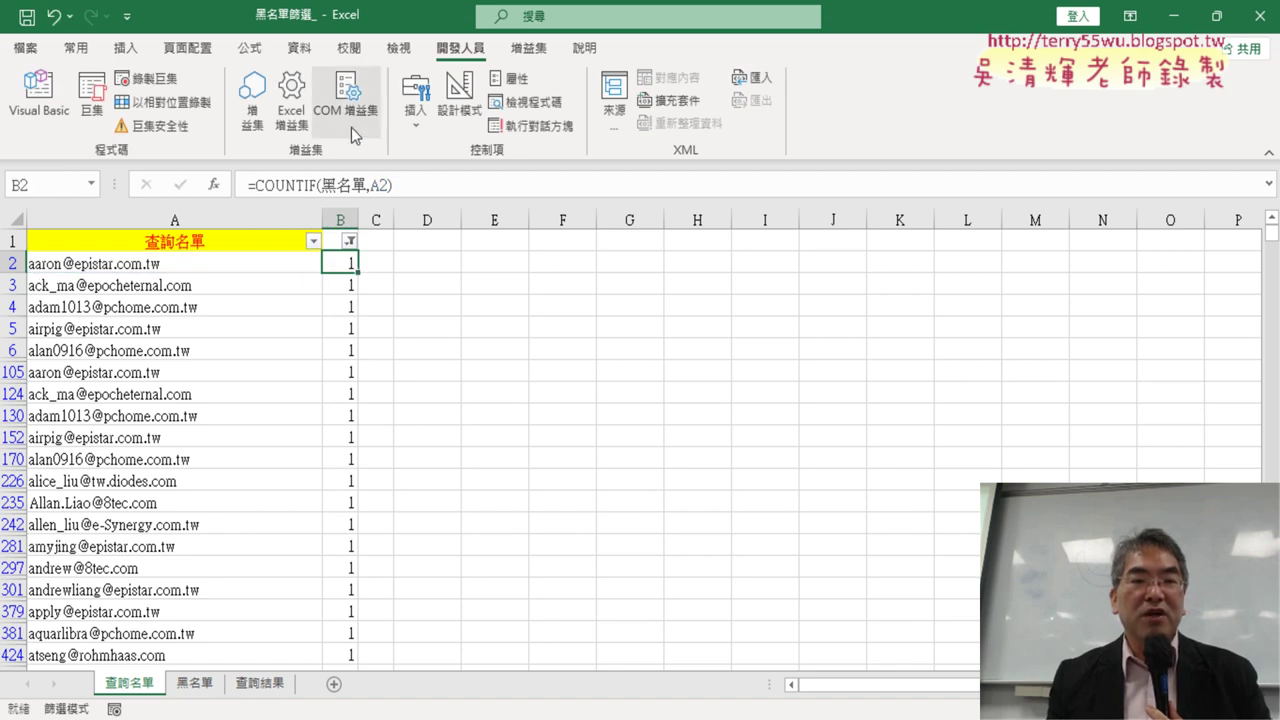
- Remove the AutoFilter so all rows show, then return to 查詢結果
{"action": "left_click", "coordinate": [298, 47]}
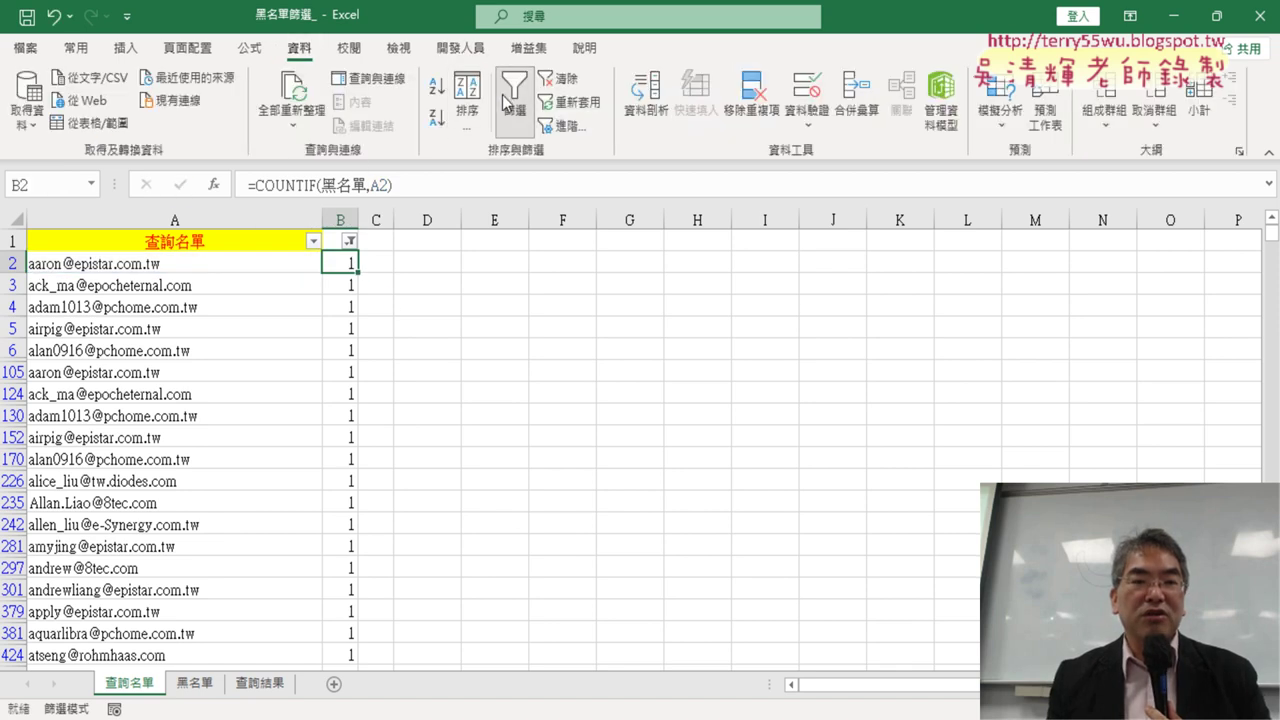
{"action": "left_click", "coordinate": [515, 108]}
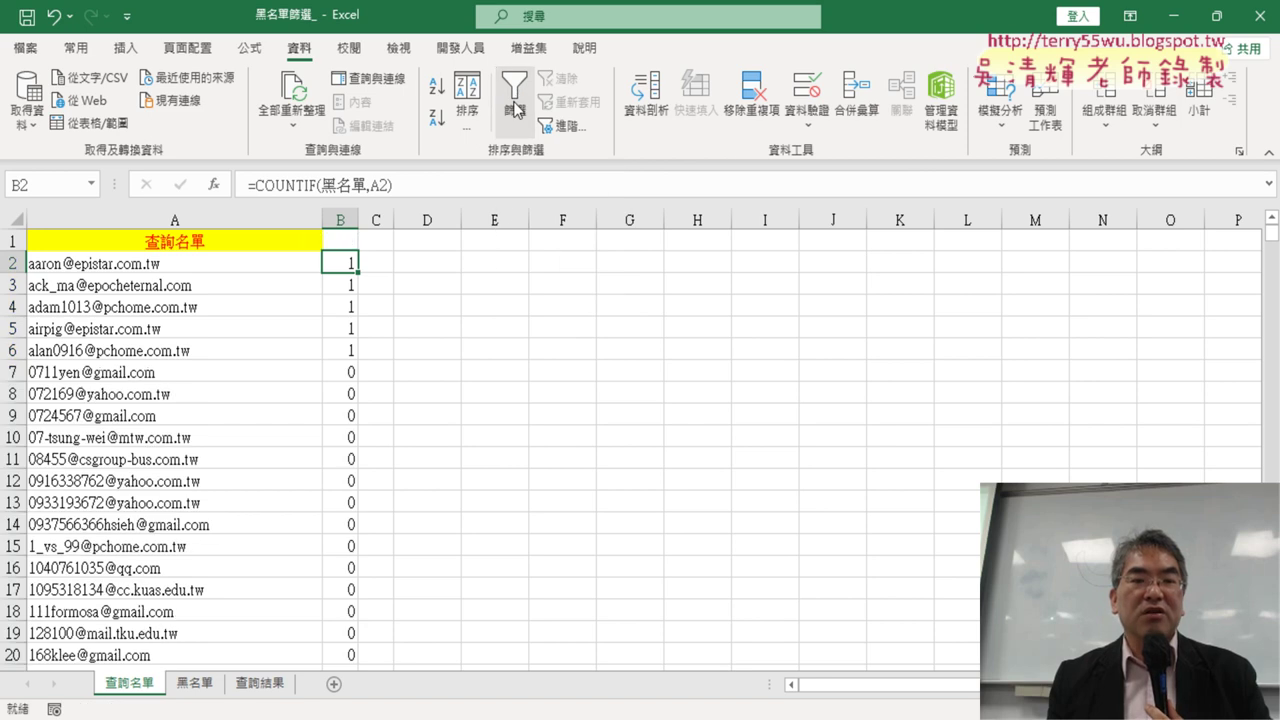
{"action": "left_click", "coordinate": [485, 328]}
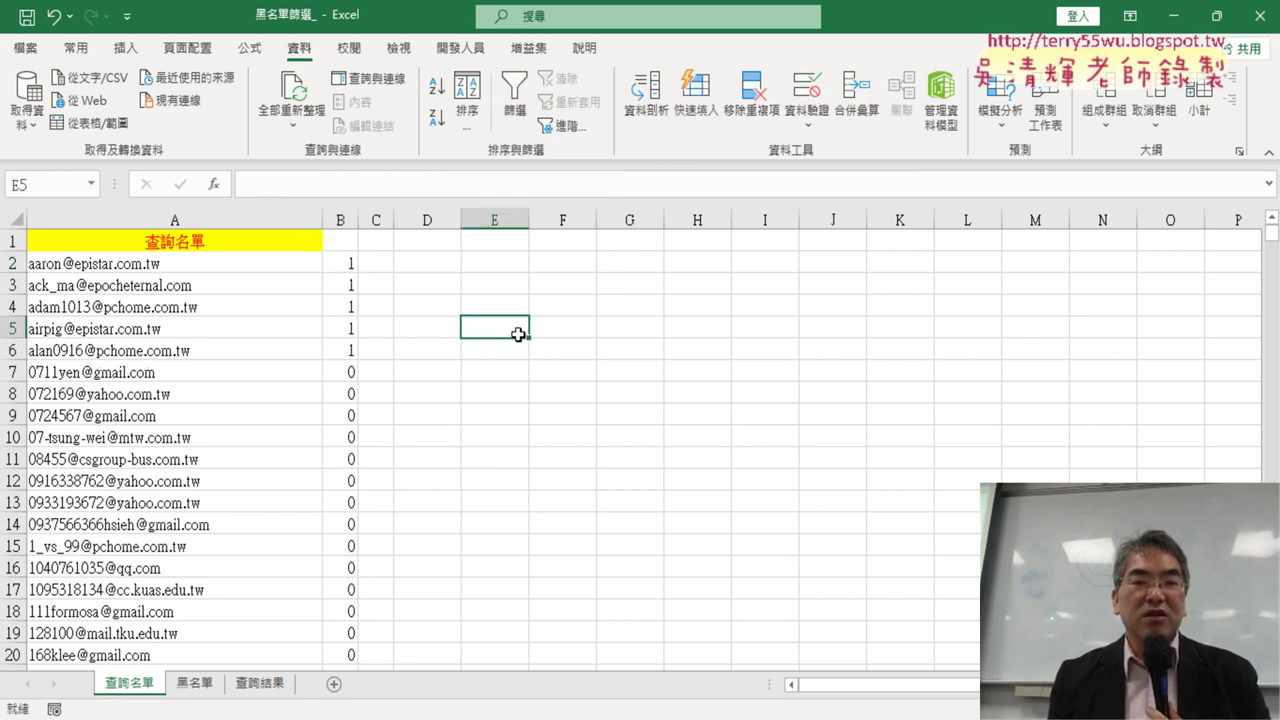
{"action": "left_click", "coordinate": [345, 267]}
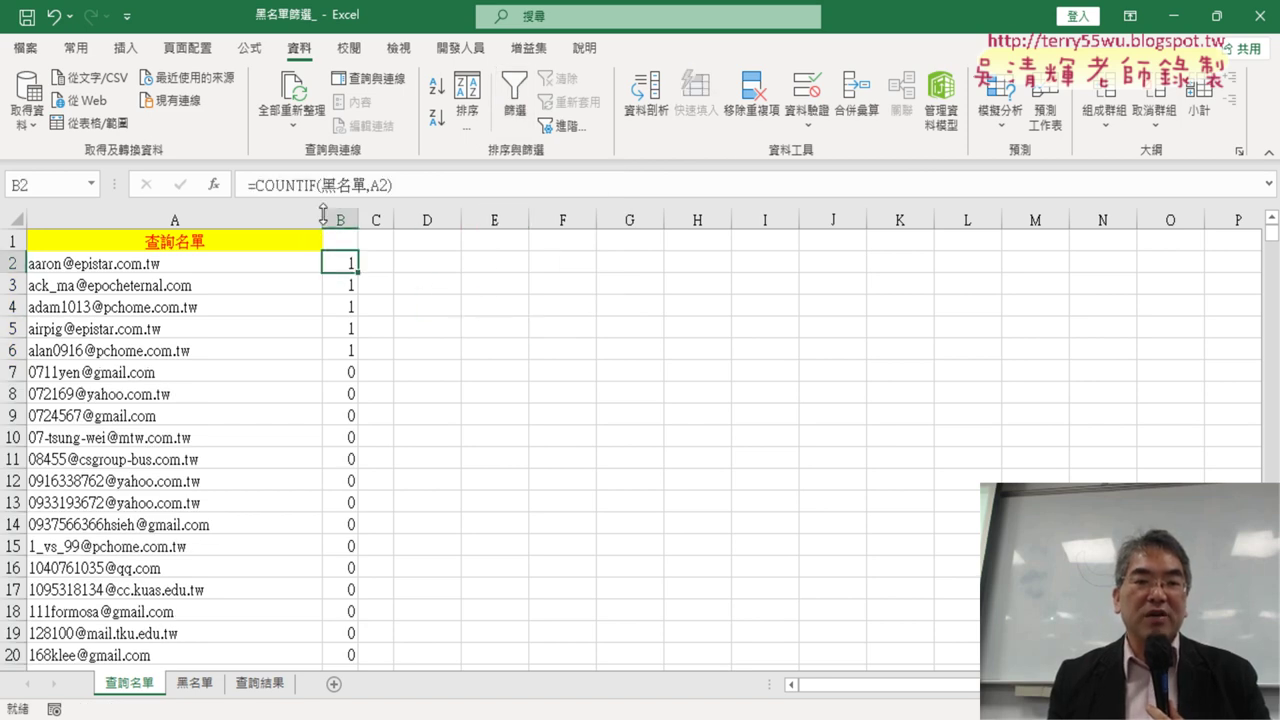
{"action": "left_click", "coordinate": [508, 395]}
{"action": "left_click", "coordinate": [265, 684]}
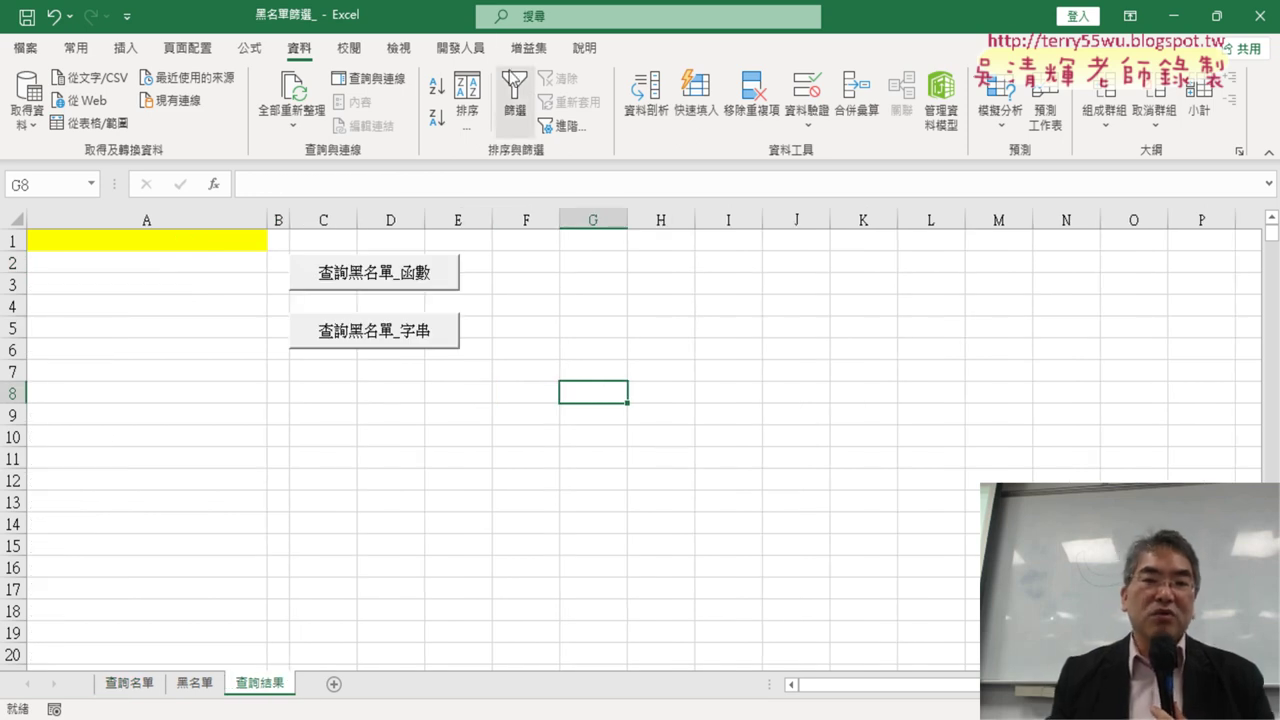
- Begin recording a macro named 黑名單篩選巨集, pasting the name into the Record Macro dialog
{"action": "left_click", "coordinate": [460, 47]}
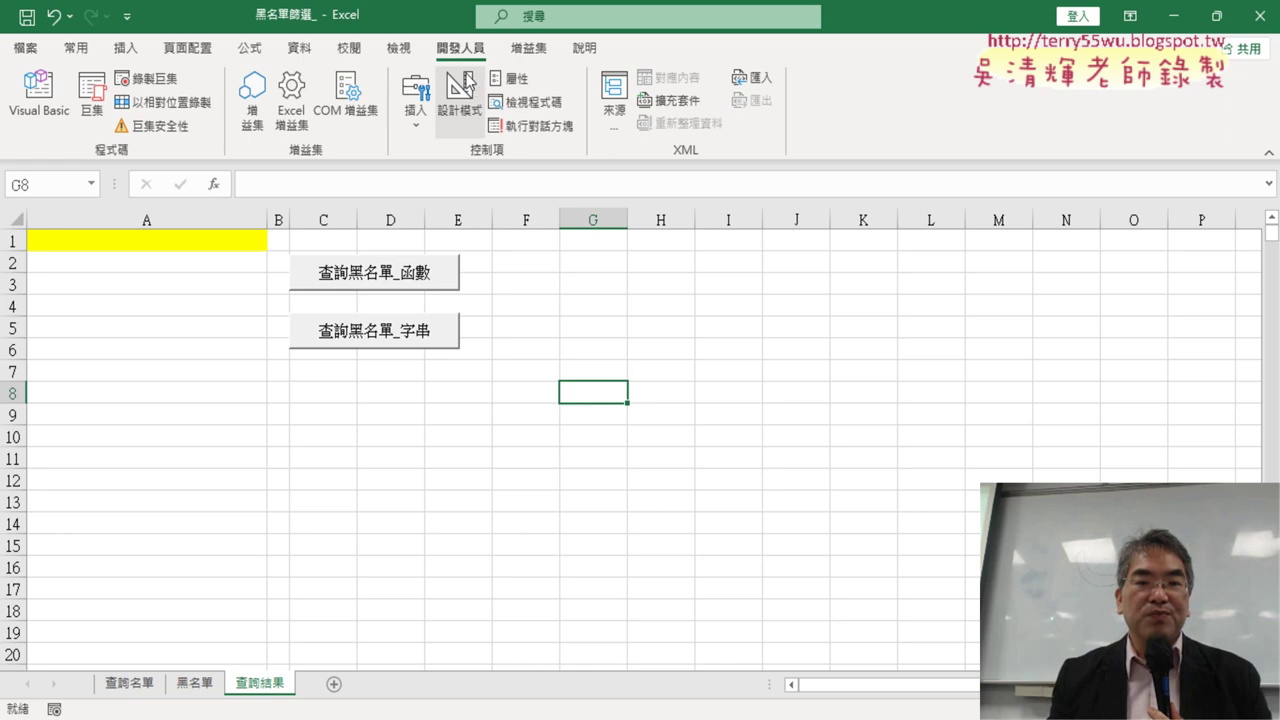
{"action": "left_click", "coordinate": [163, 79]}
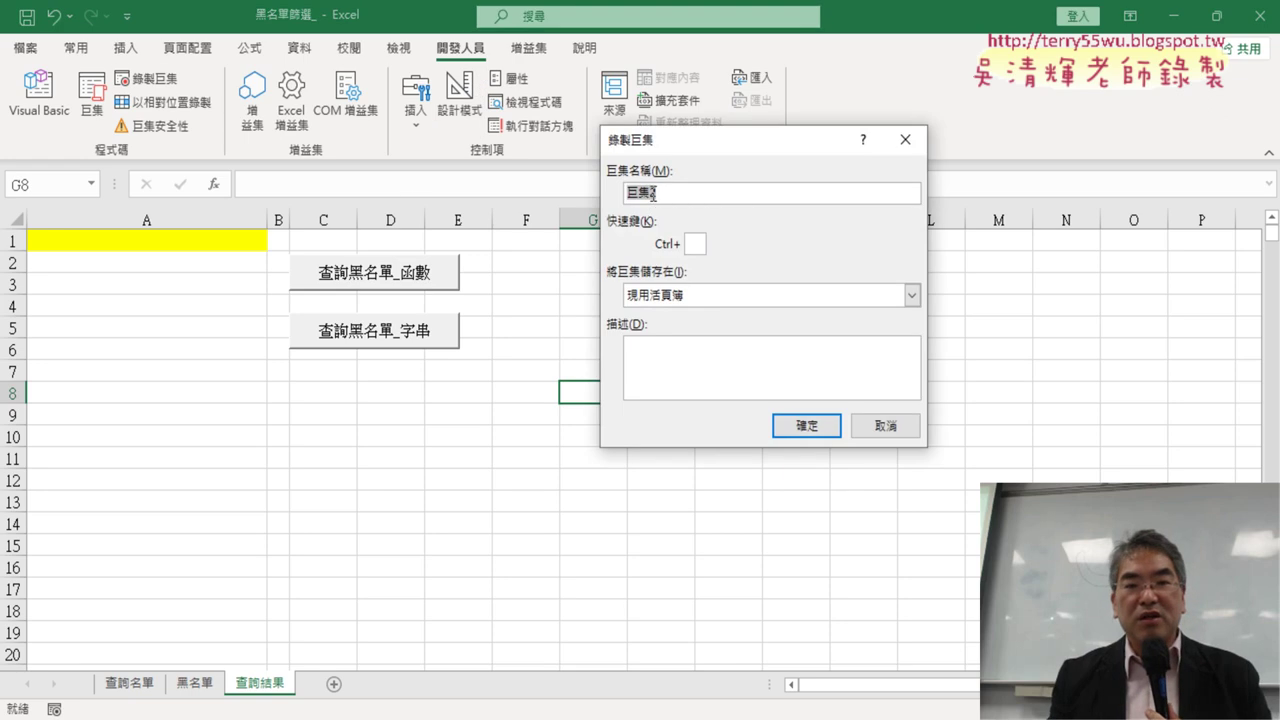
{"action": "right_click", "coordinate": [652, 190]}
{"action": "left_click", "coordinate": [688, 244]}
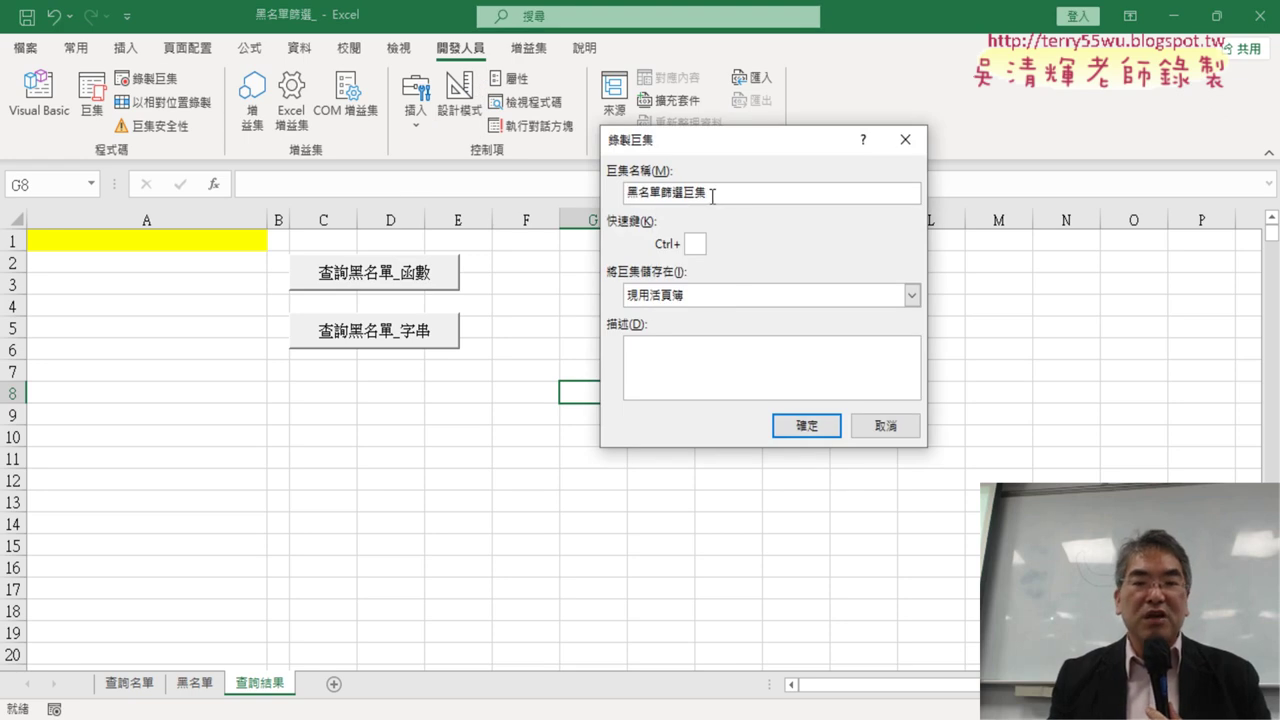
{"action": "left_click", "coordinate": [808, 426]}
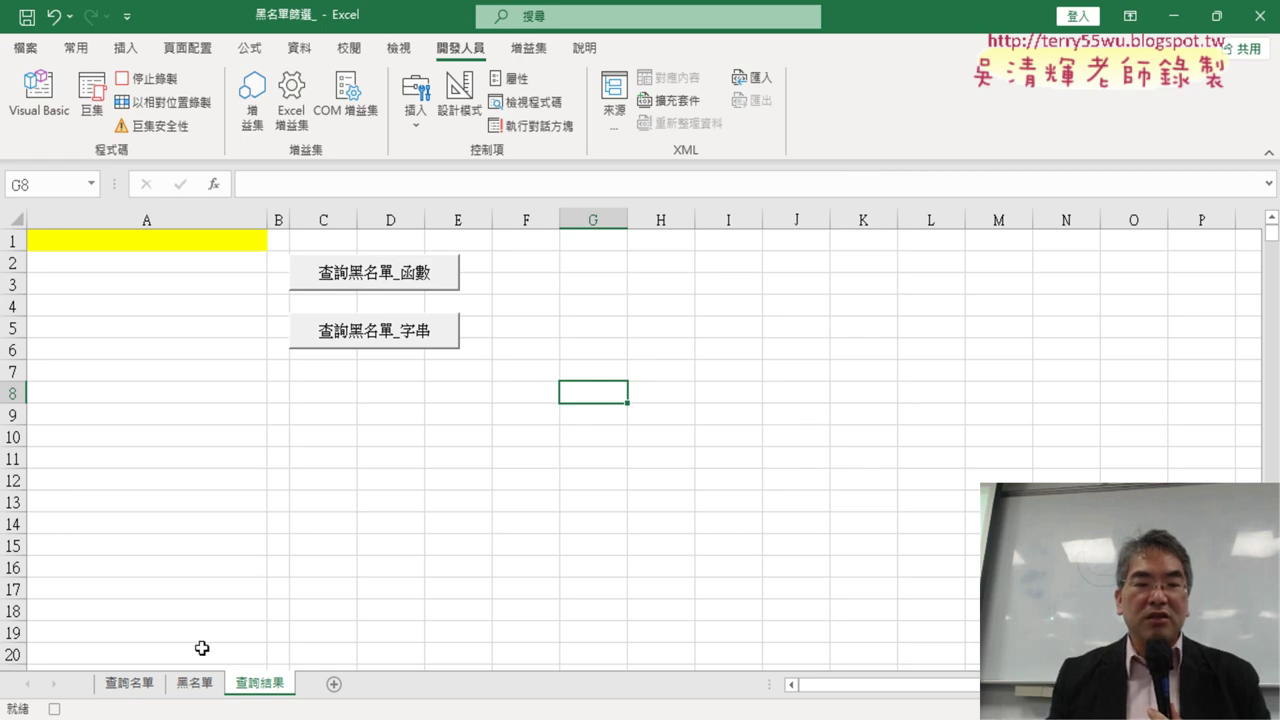
- On 查詢名單, re-enter =COUNTIF(黑名單,A2) in B2 and fill it down column B
{"action": "left_click", "coordinate": [130, 683]}
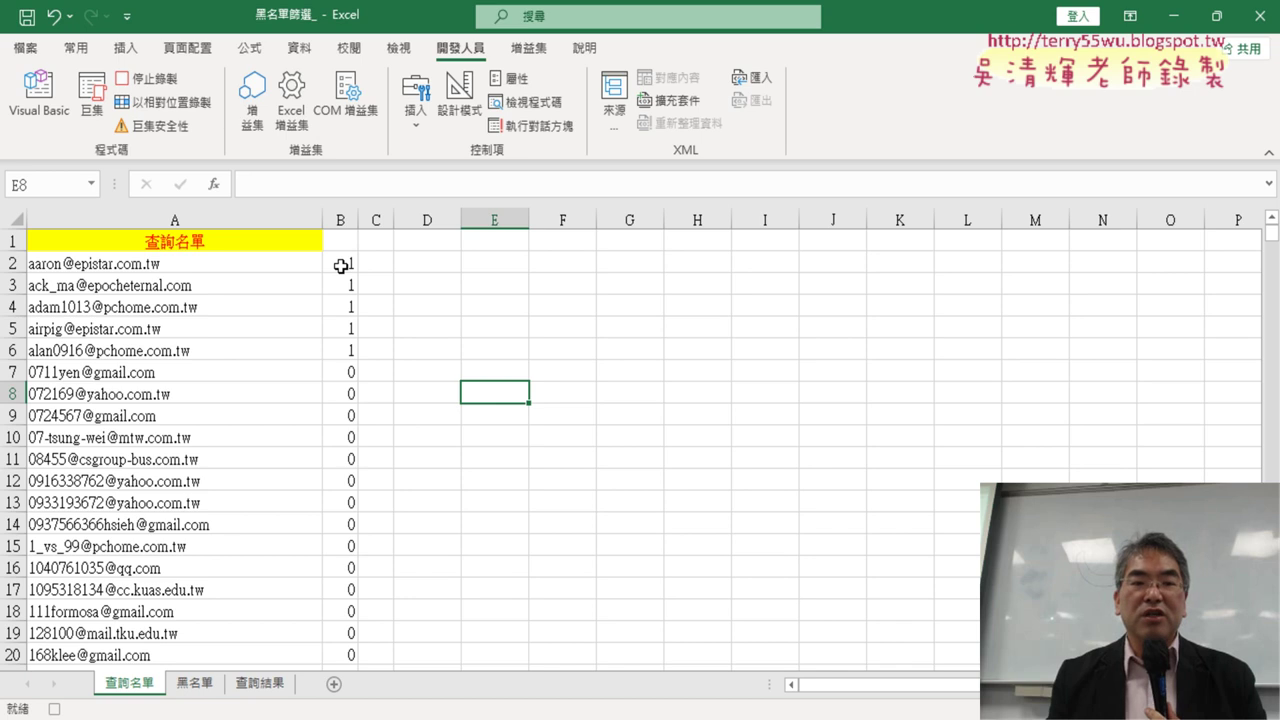
{"action": "left_click", "coordinate": [341, 265]}
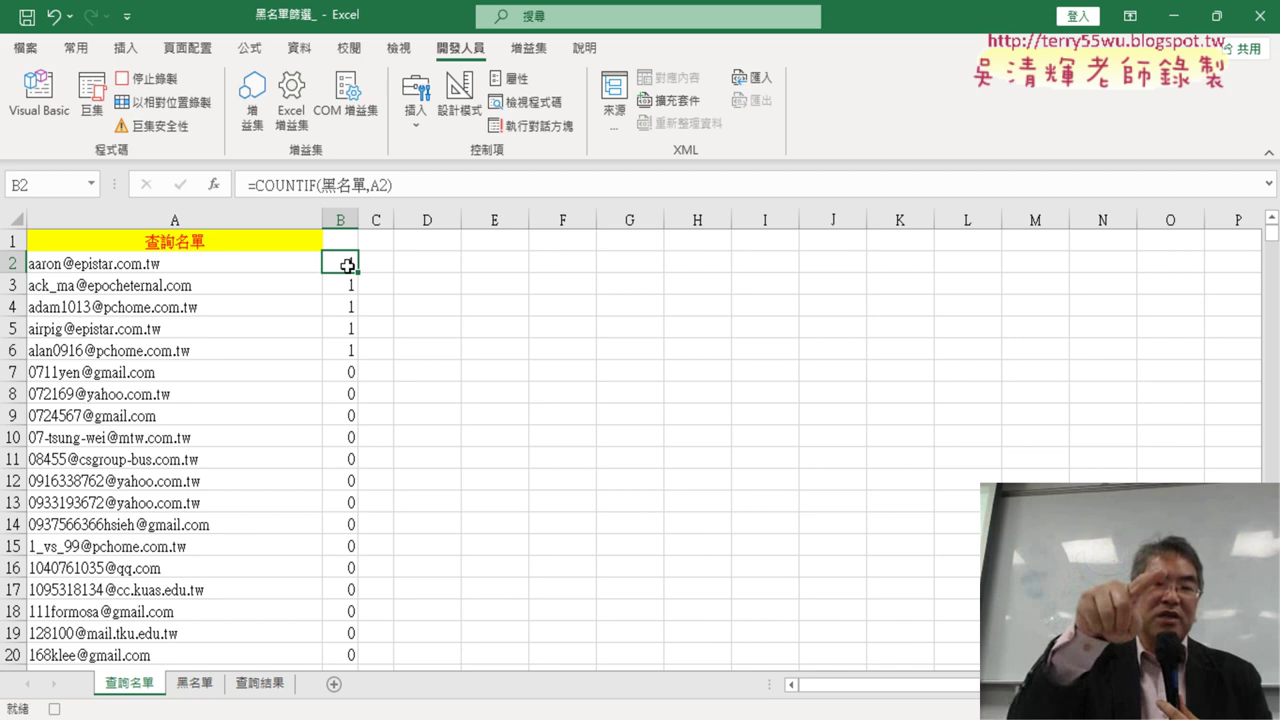
{"action": "left_click", "coordinate": [290, 185]}
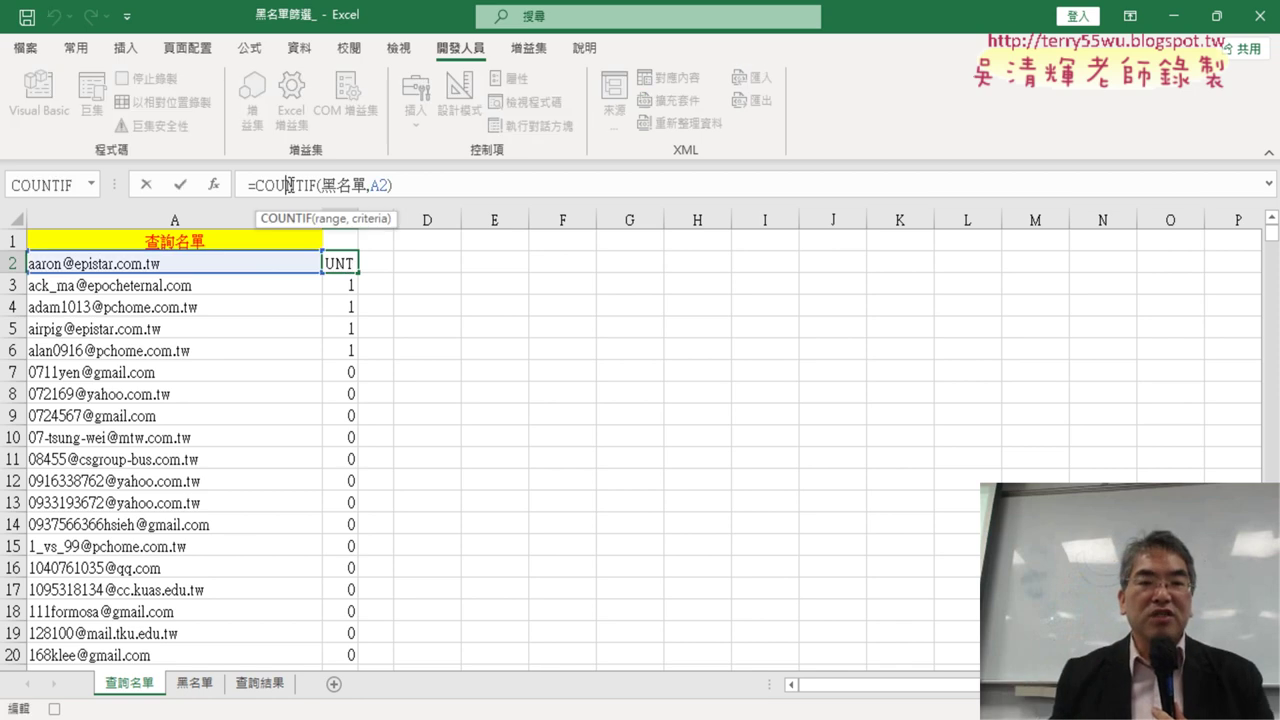
{"action": "left_click", "coordinate": [180, 186]}
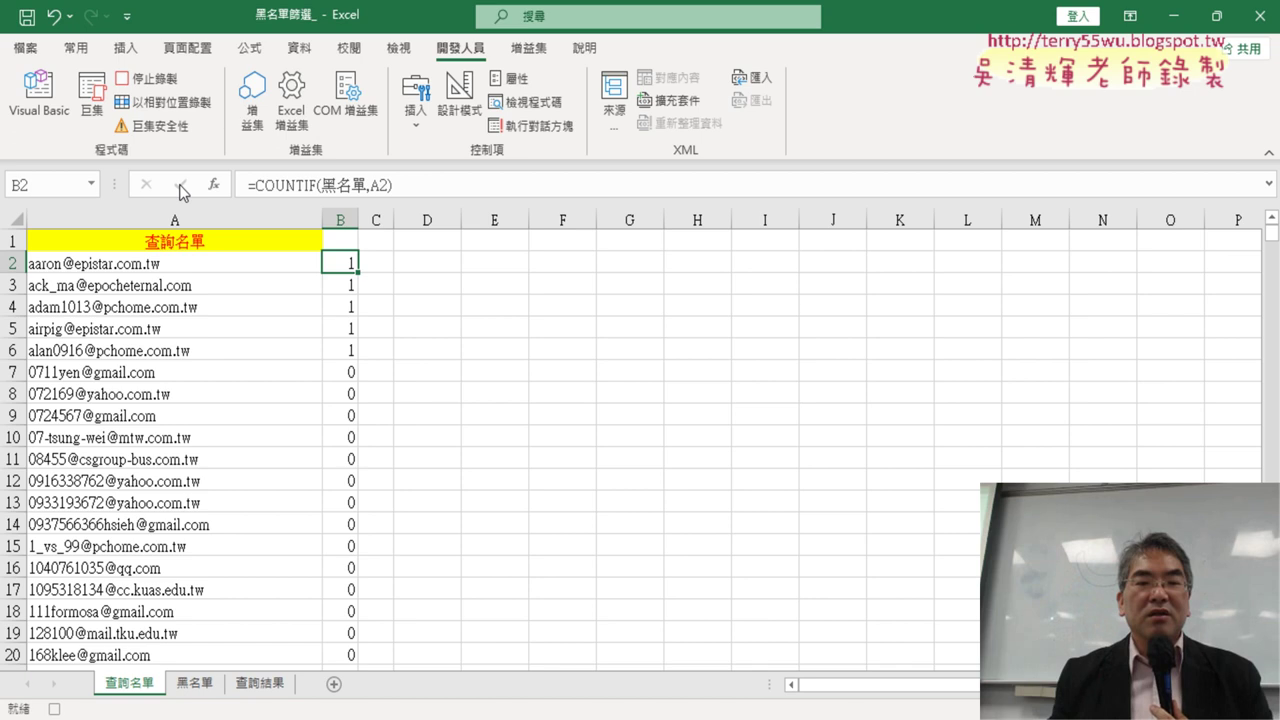
{"action": "double_click", "coordinate": [360, 273]}
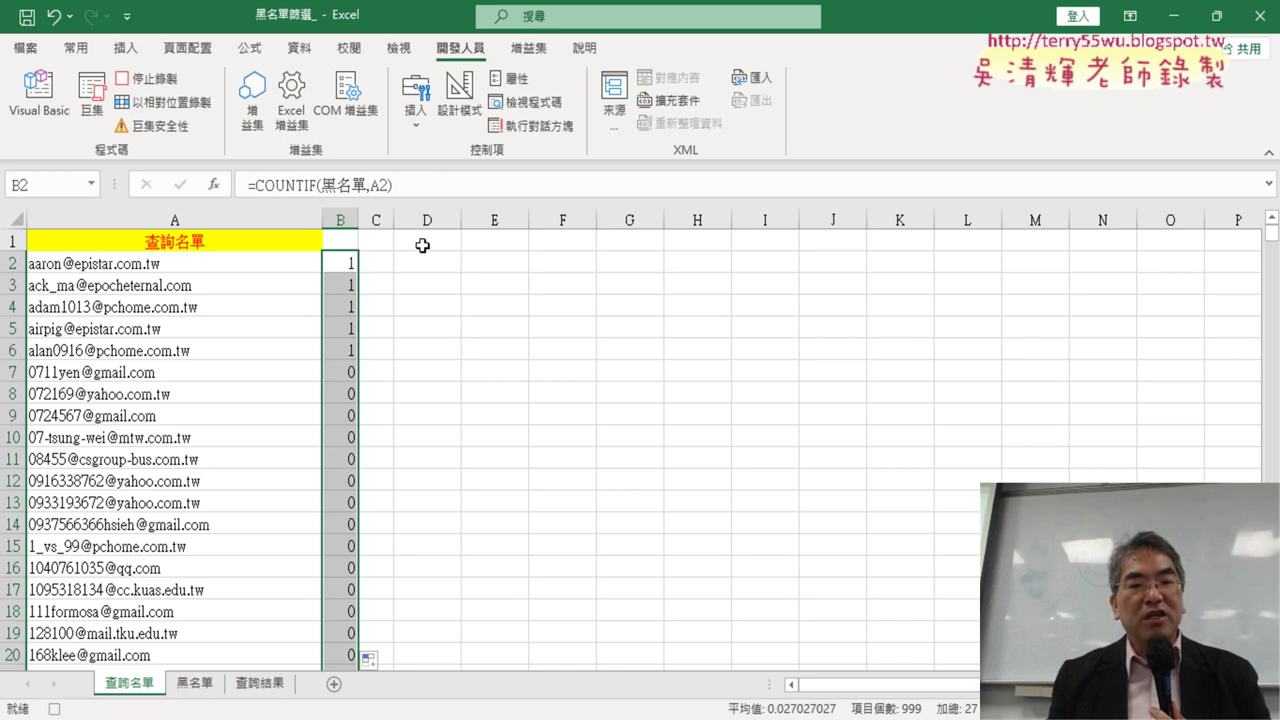
{"action": "left_click", "coordinate": [340, 240]}
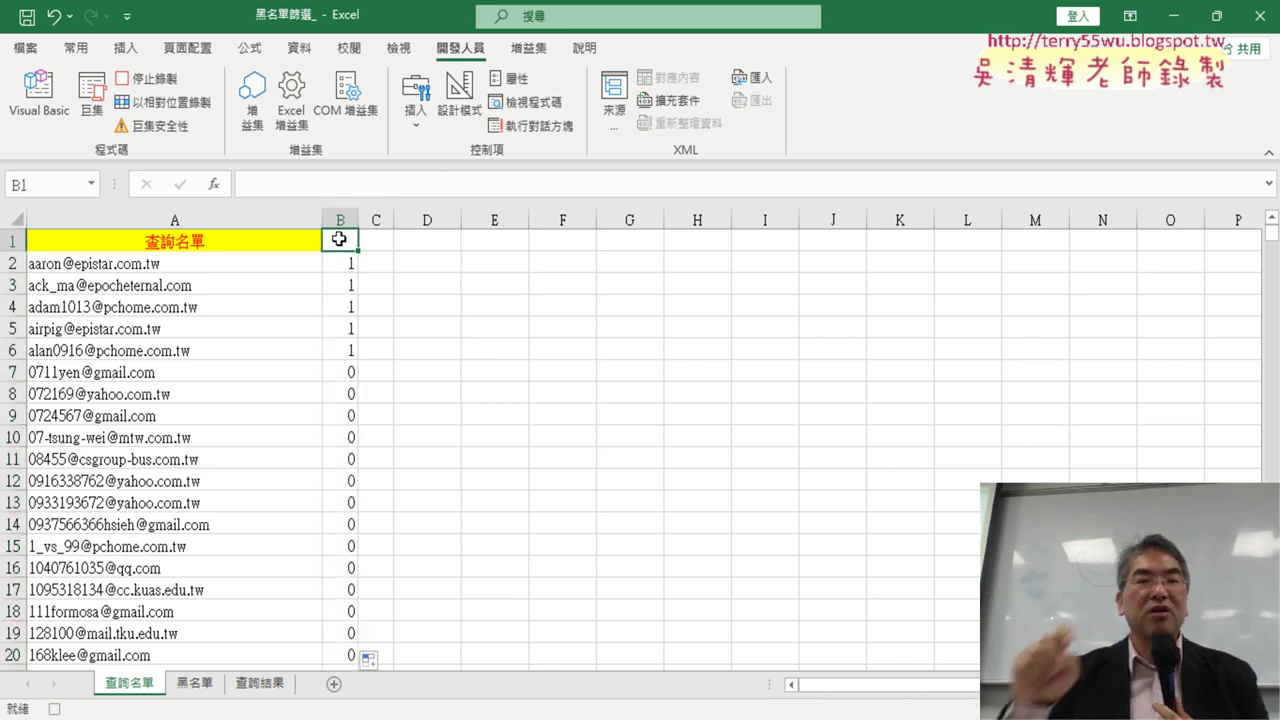
- Turn on the filter and show only rows whose column B count is 1
{"action": "left_click", "coordinate": [299, 48]}
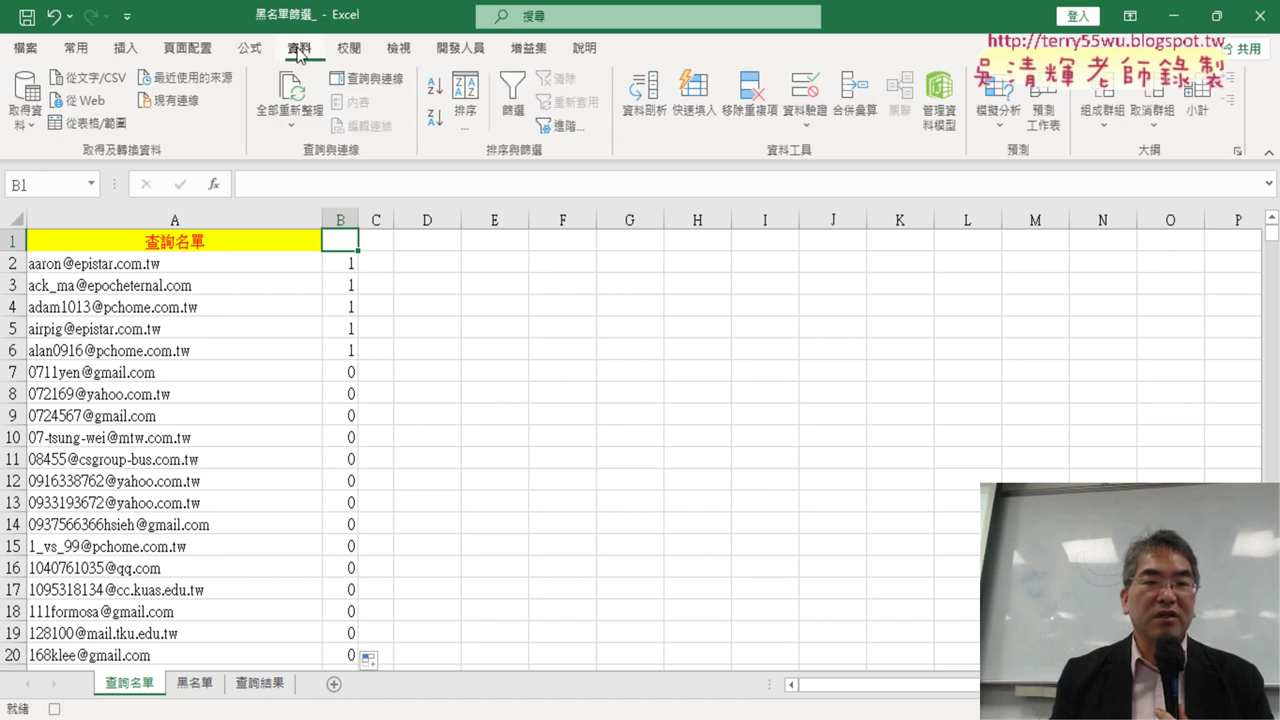
{"action": "left_click", "coordinate": [515, 100]}
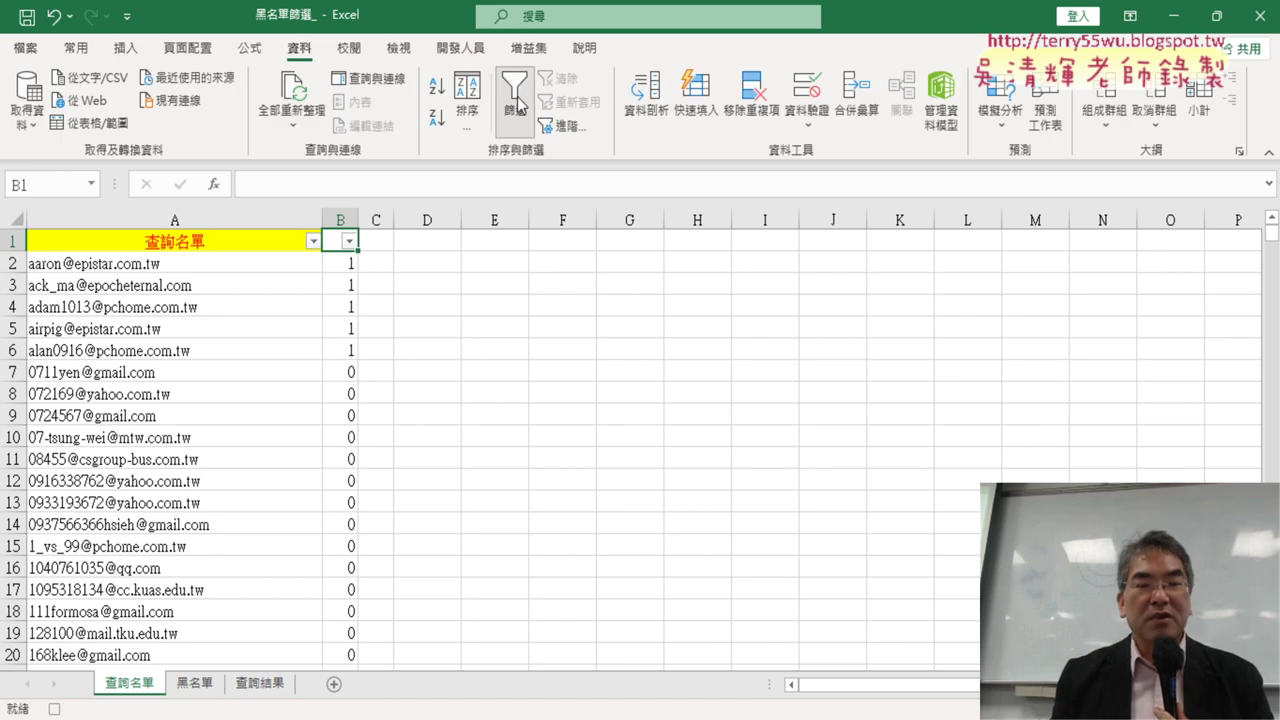
{"action": "left_click", "coordinate": [350, 247]}
{"action": "left_click", "coordinate": [163, 477]}
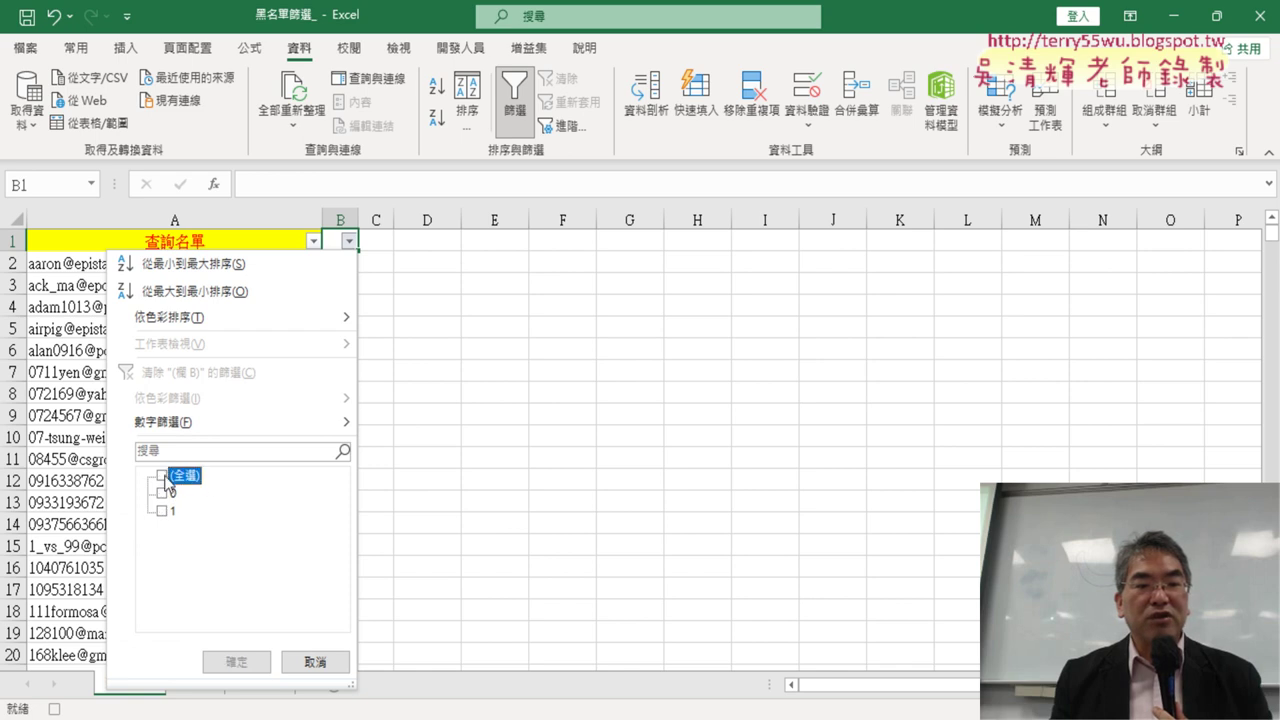
{"action": "left_click", "coordinate": [162, 511]}
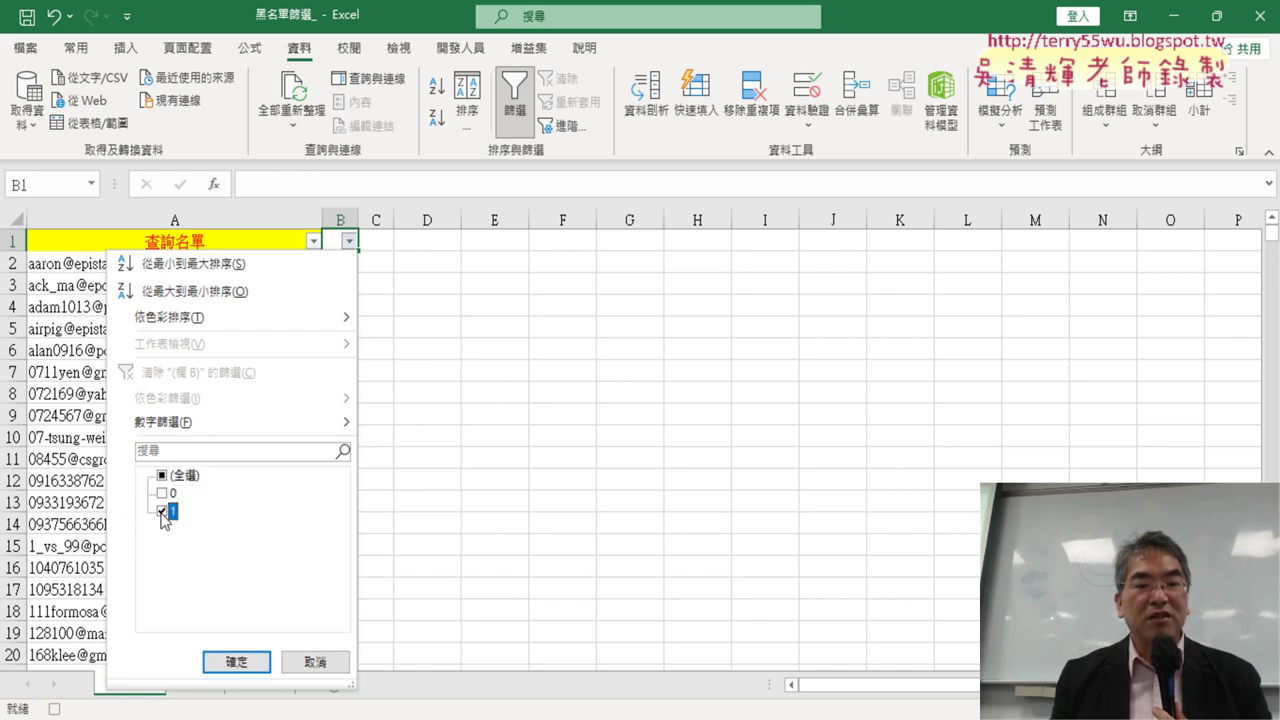
{"action": "left_click", "coordinate": [236, 662]}
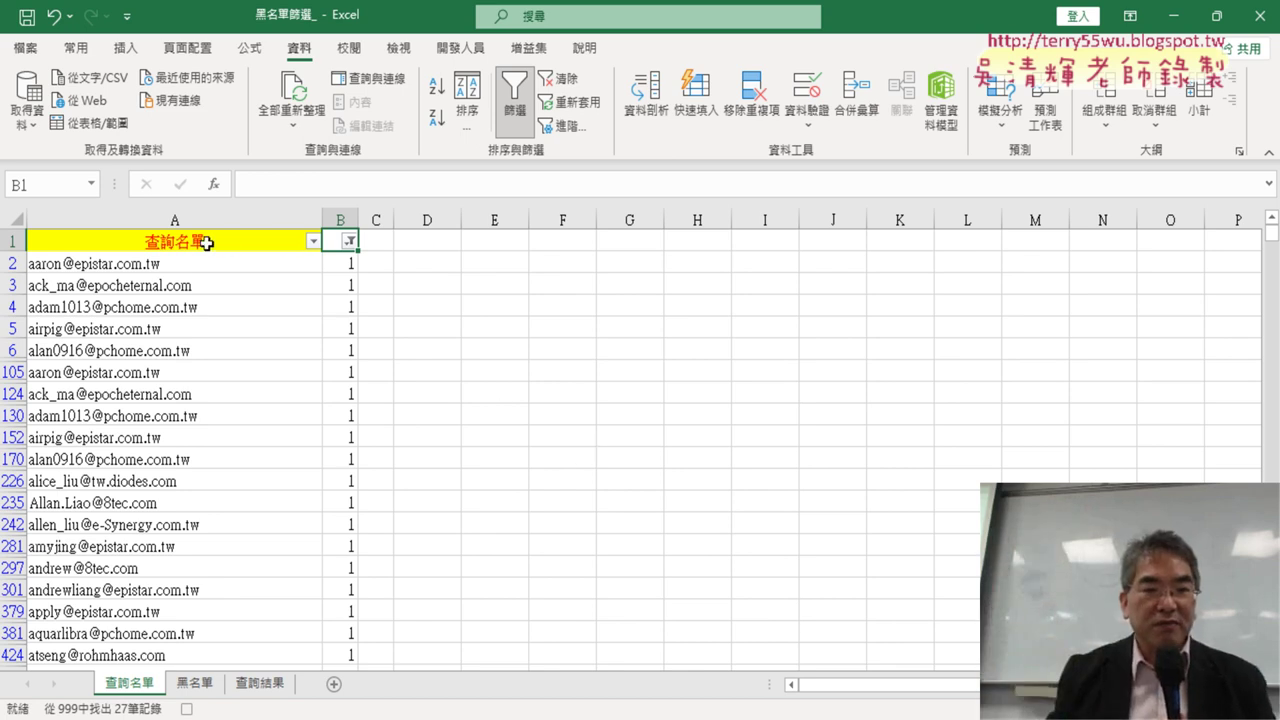
- Copy the filtered e-mails from 查詢名單 column A and paste them into A1 of 查詢結果
{"action": "left_click", "coordinate": [206, 242]}
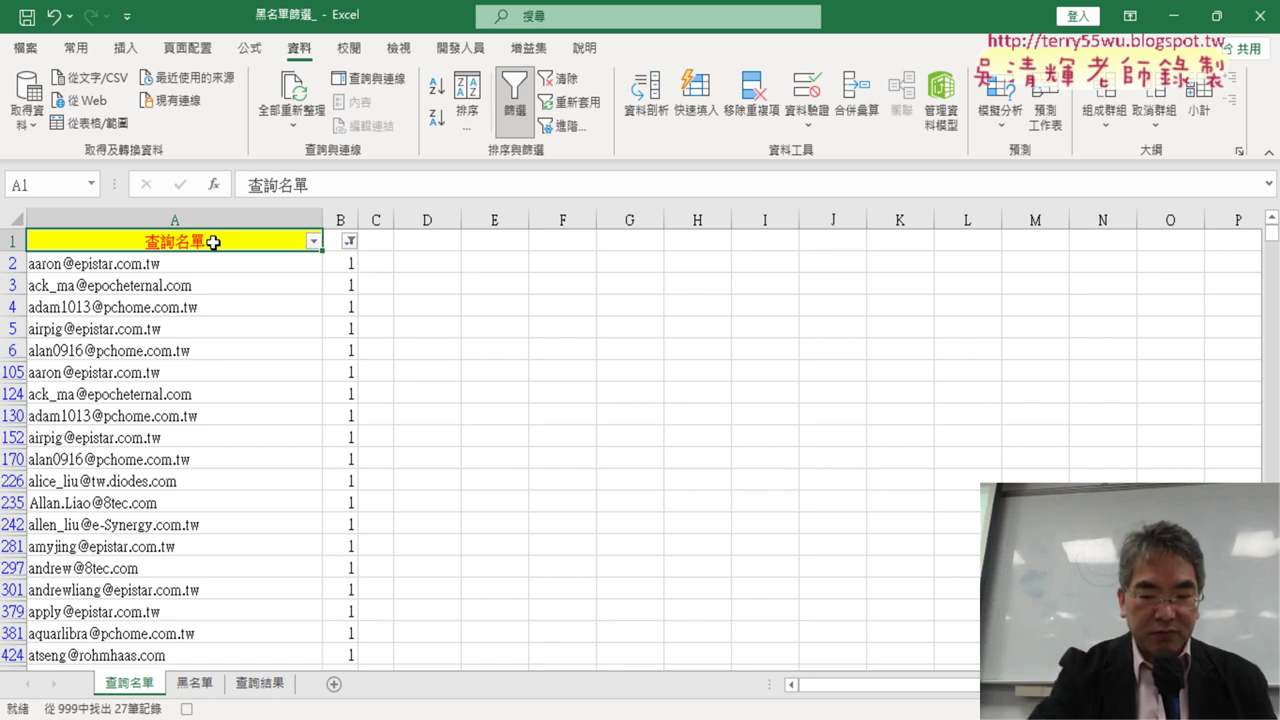
{"action": "key", "text": "ctrl+shift+Down"}
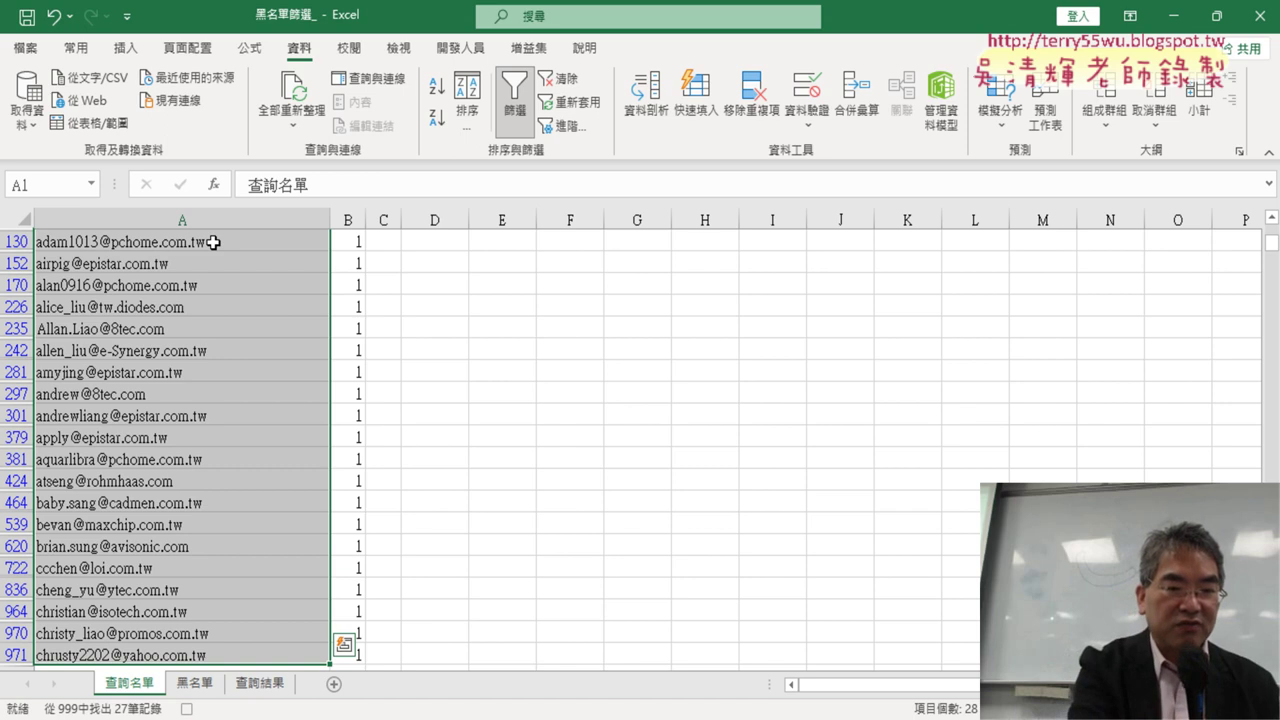
{"action": "key", "text": "ctrl+c"}
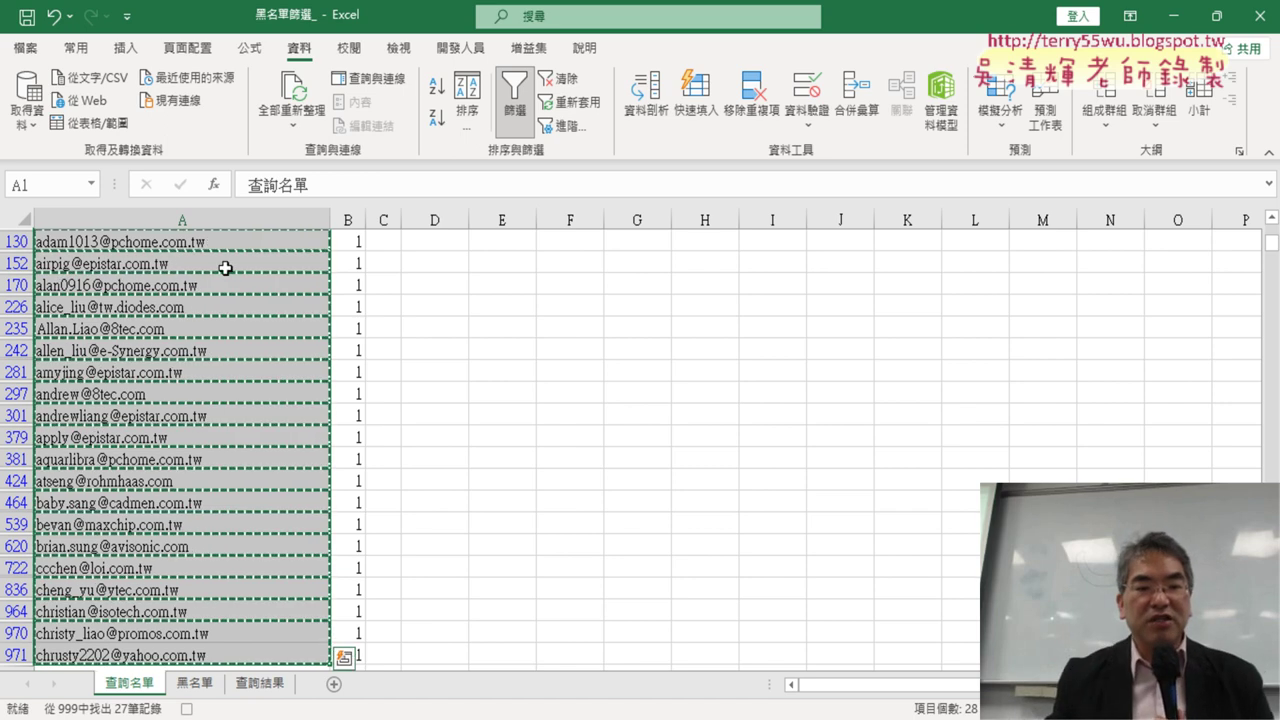
{"action": "left_click", "coordinate": [257, 684]}
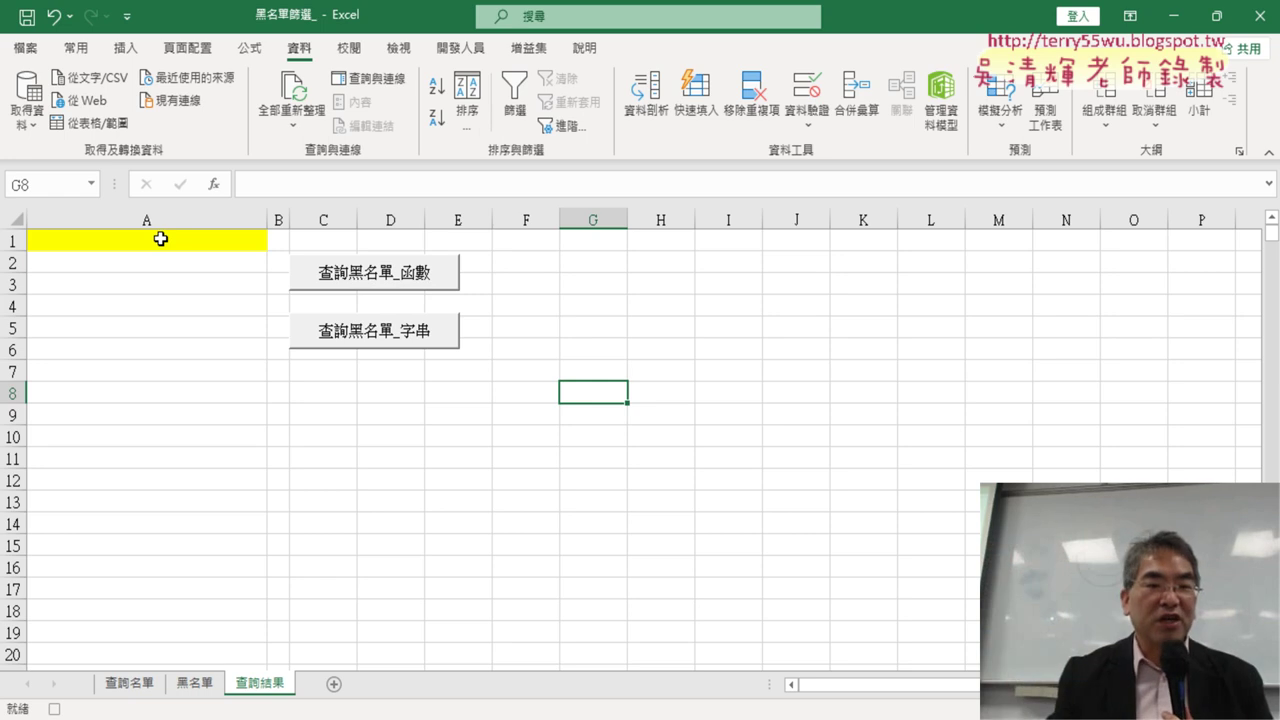
{"action": "left_click", "coordinate": [161, 238]}
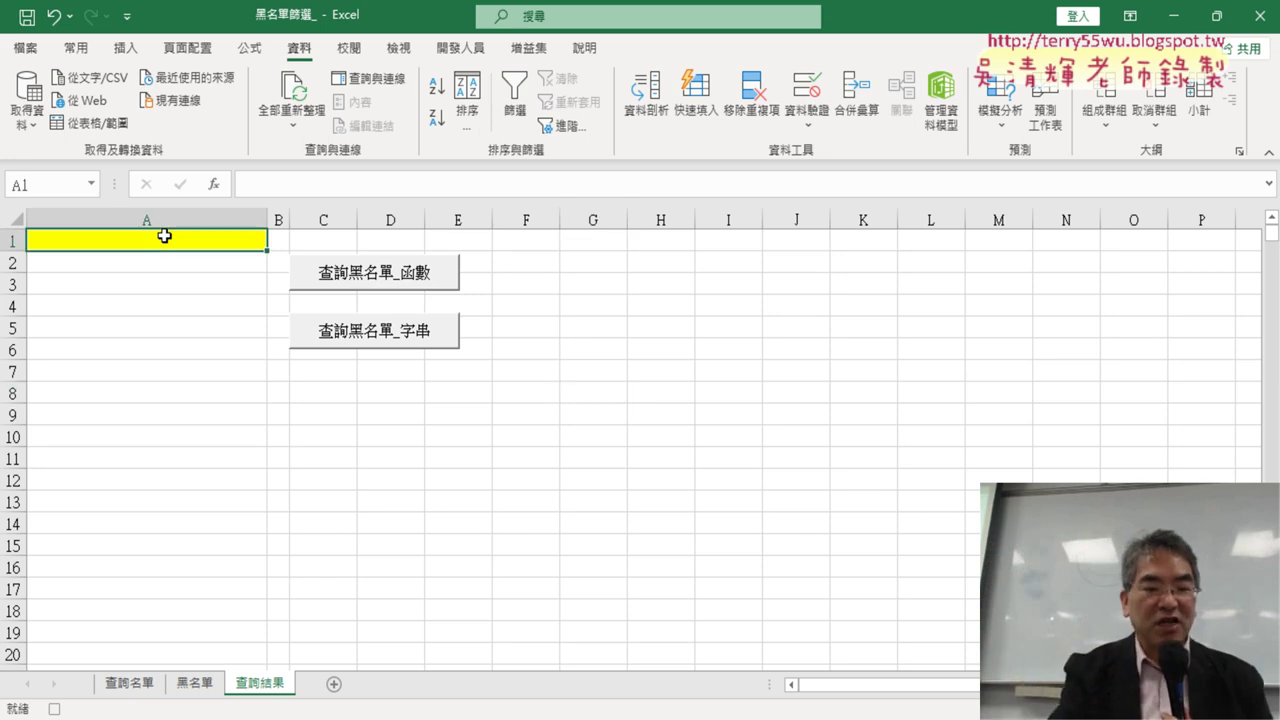
{"action": "key", "text": "ctrl+v"}
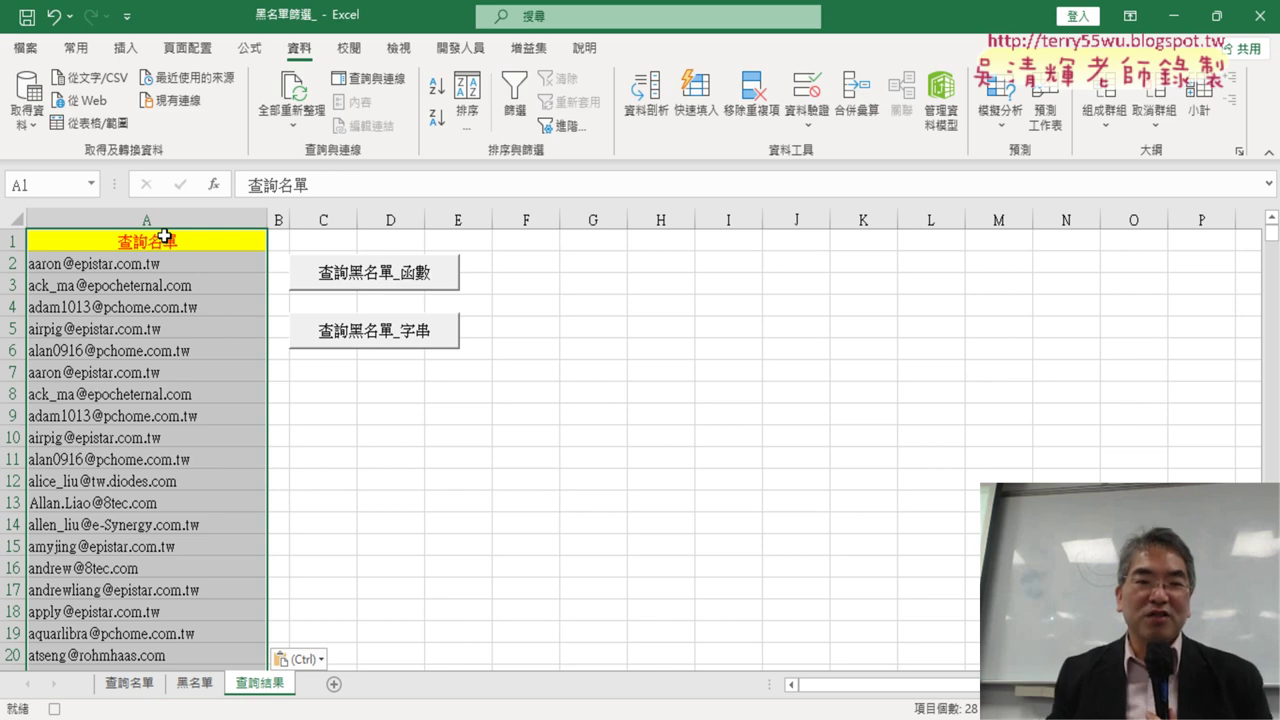
{"action": "left_click", "coordinate": [474, 51]}
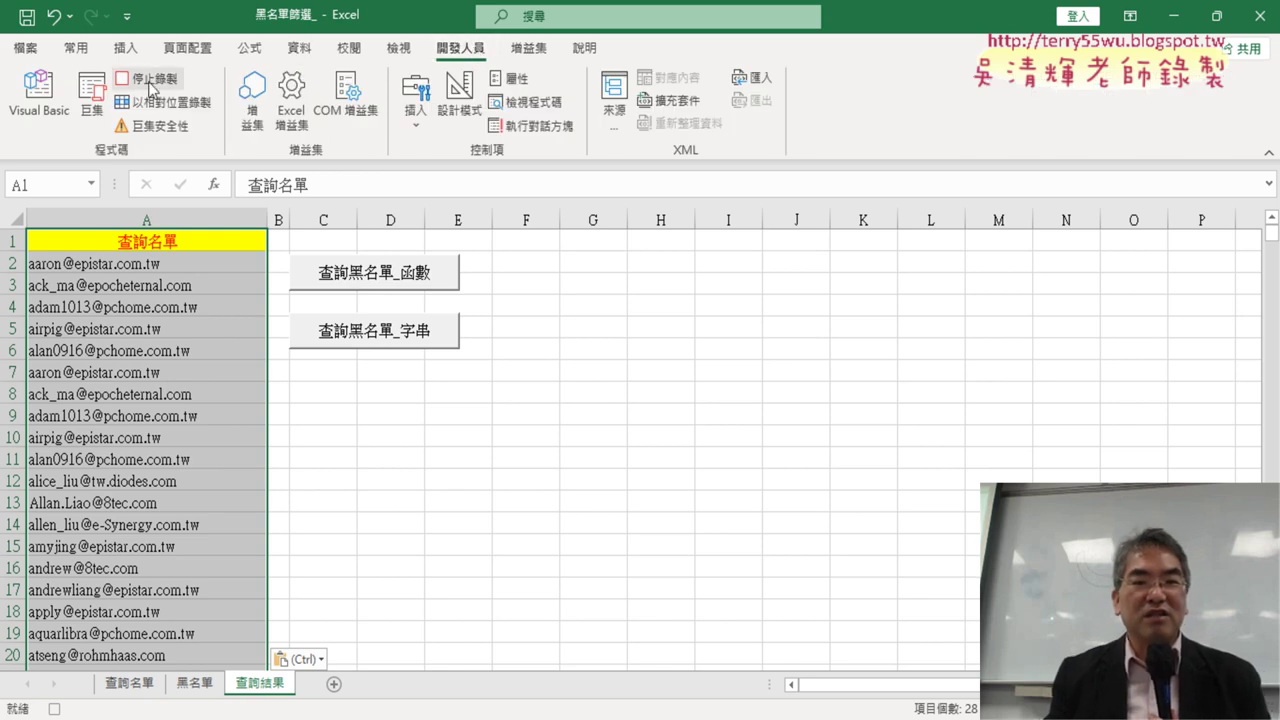
- Stop recording, then run 清除 followed by 黑名單篩選巨集 to test the rebuild
{"action": "left_click", "coordinate": [150, 84]}
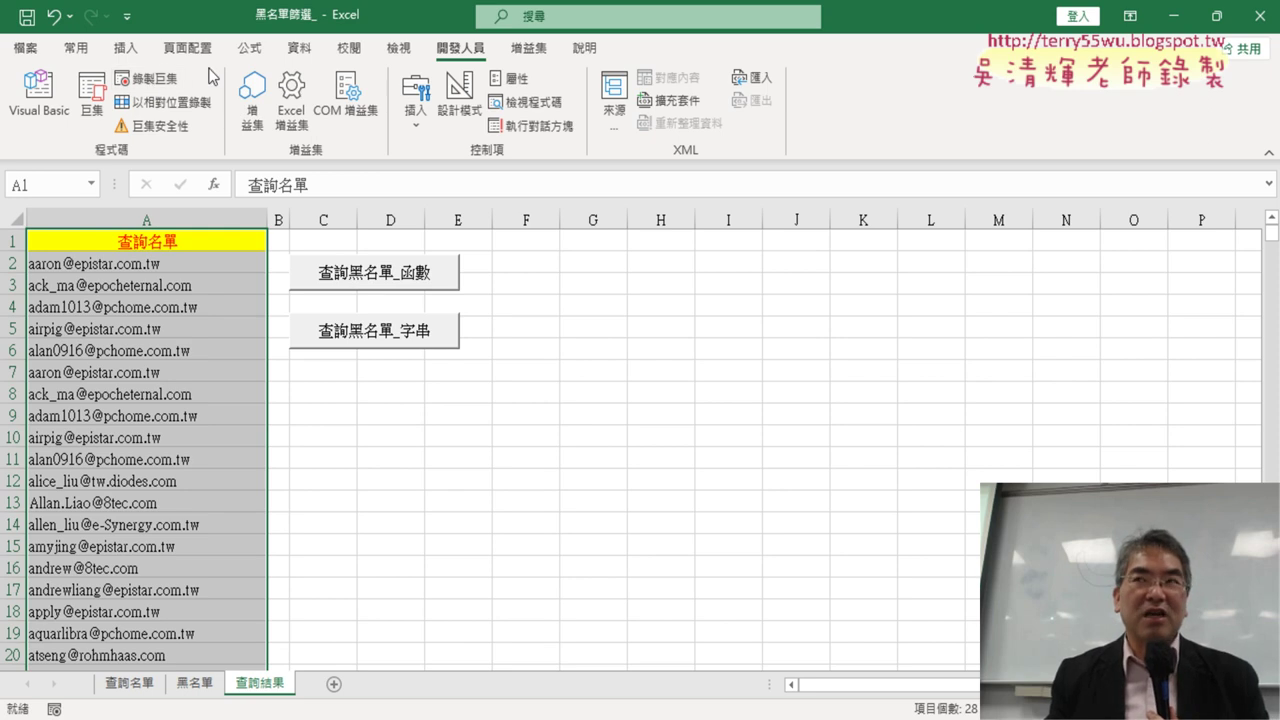
{"action": "left_click", "coordinate": [92, 95]}
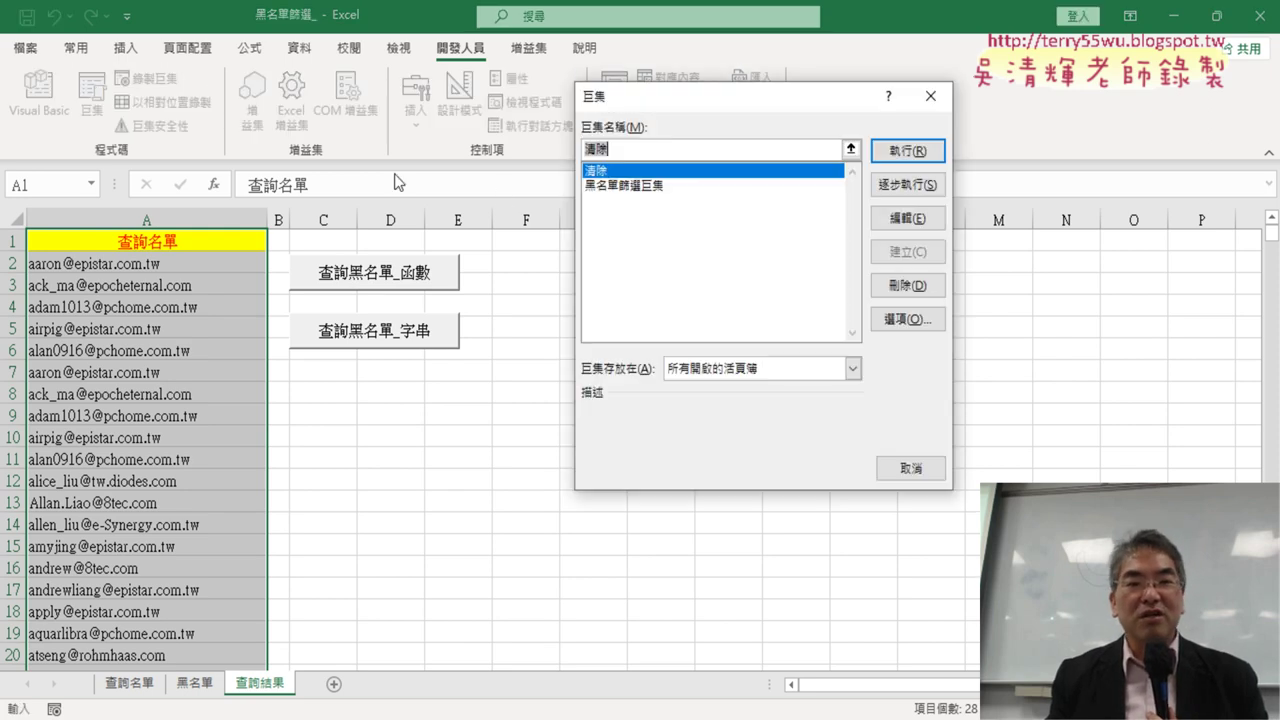
{"action": "left_click", "coordinate": [904, 152]}
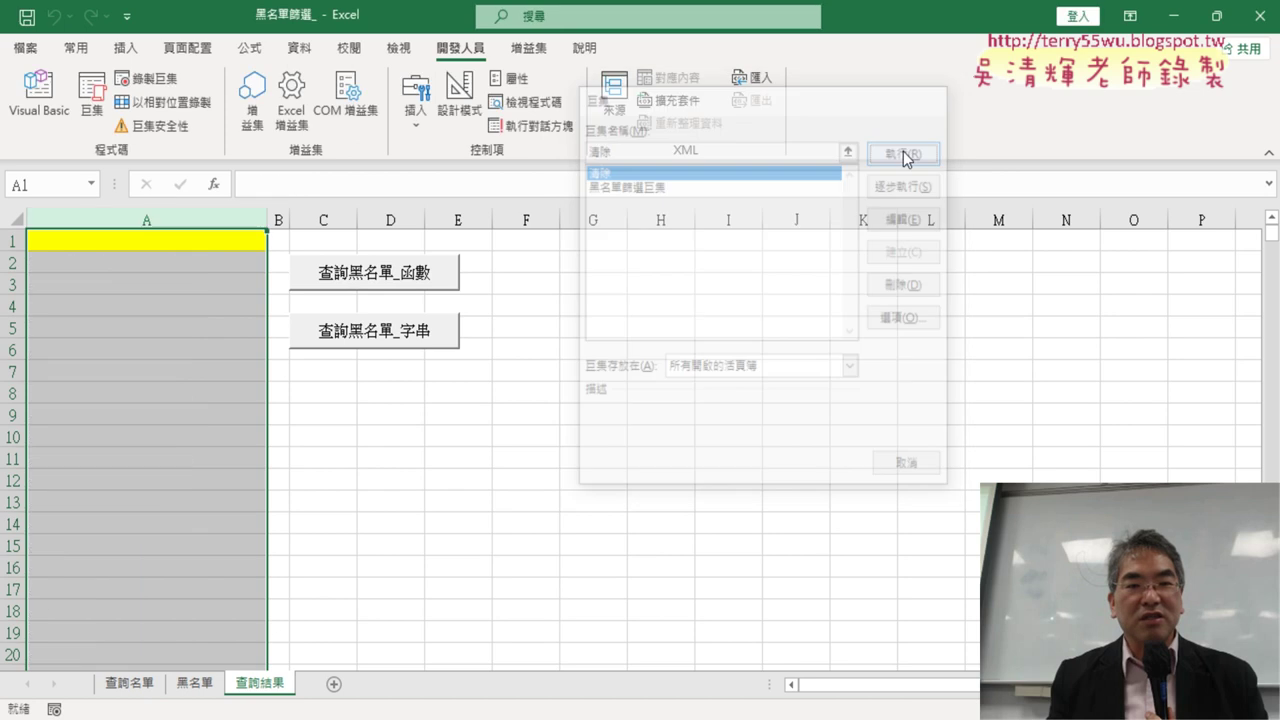
{"action": "left_click", "coordinate": [92, 95]}
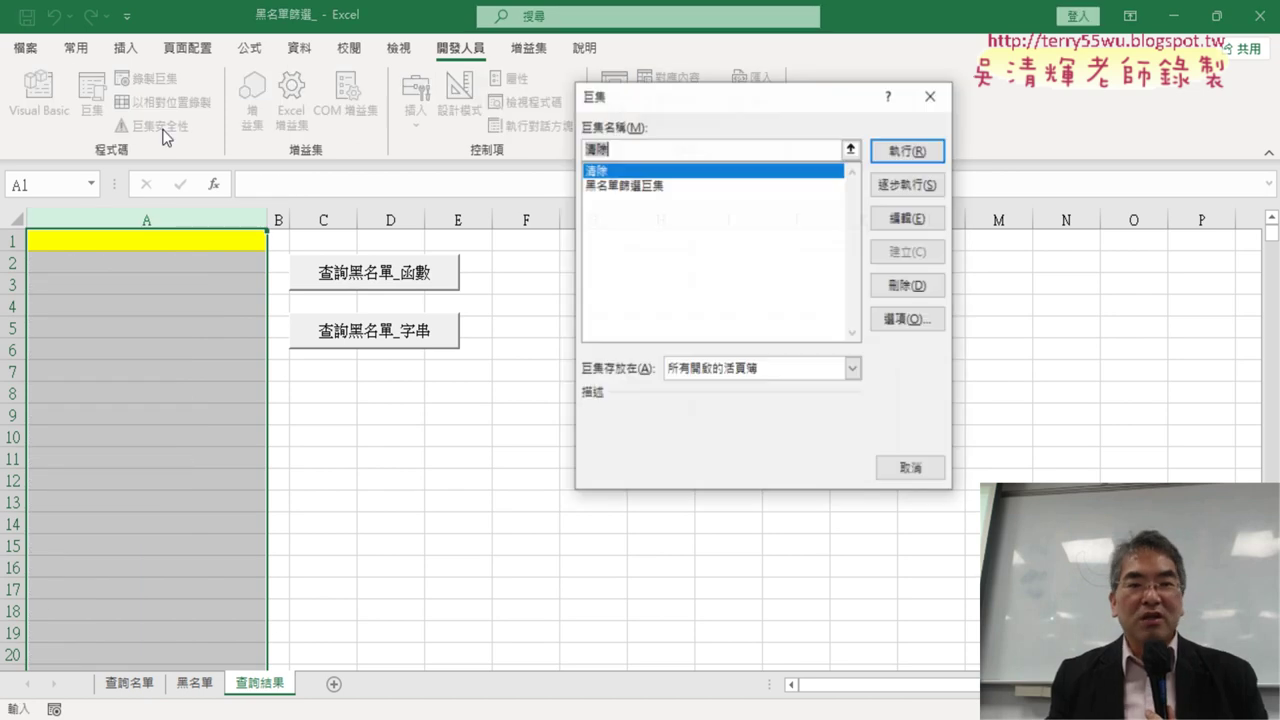
{"action": "left_click", "coordinate": [648, 188]}
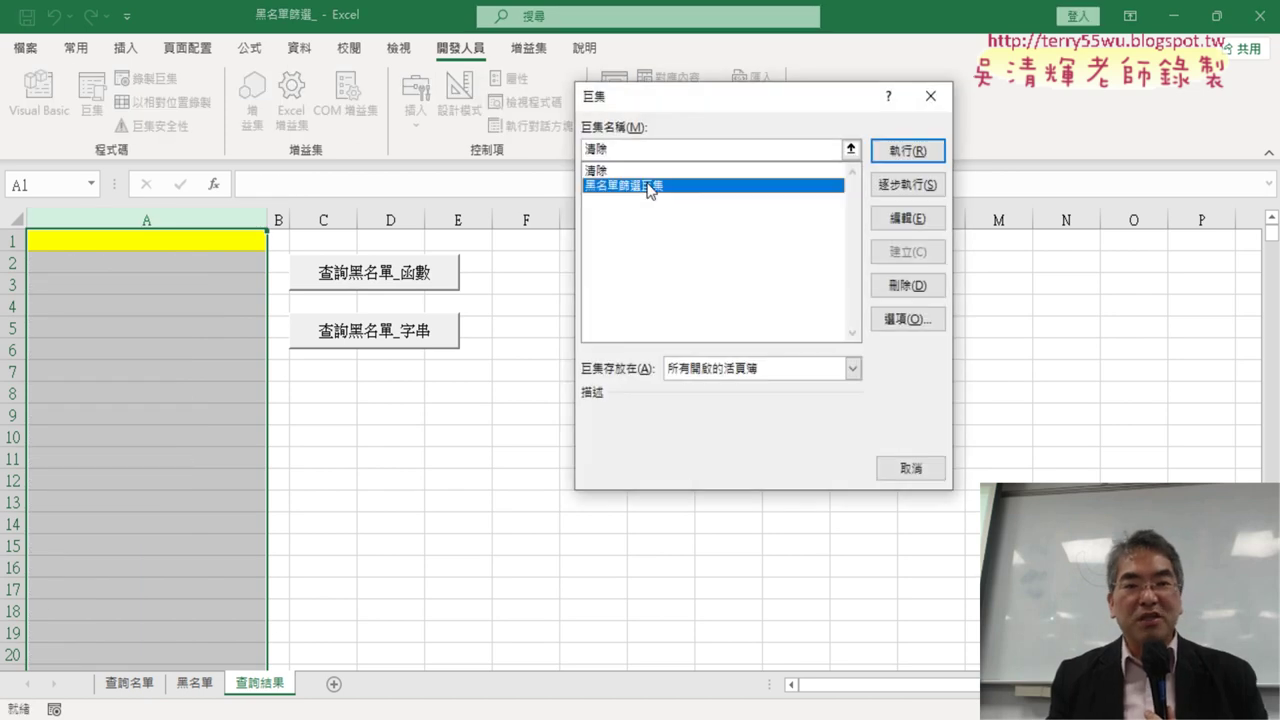
{"action": "left_click", "coordinate": [907, 152]}
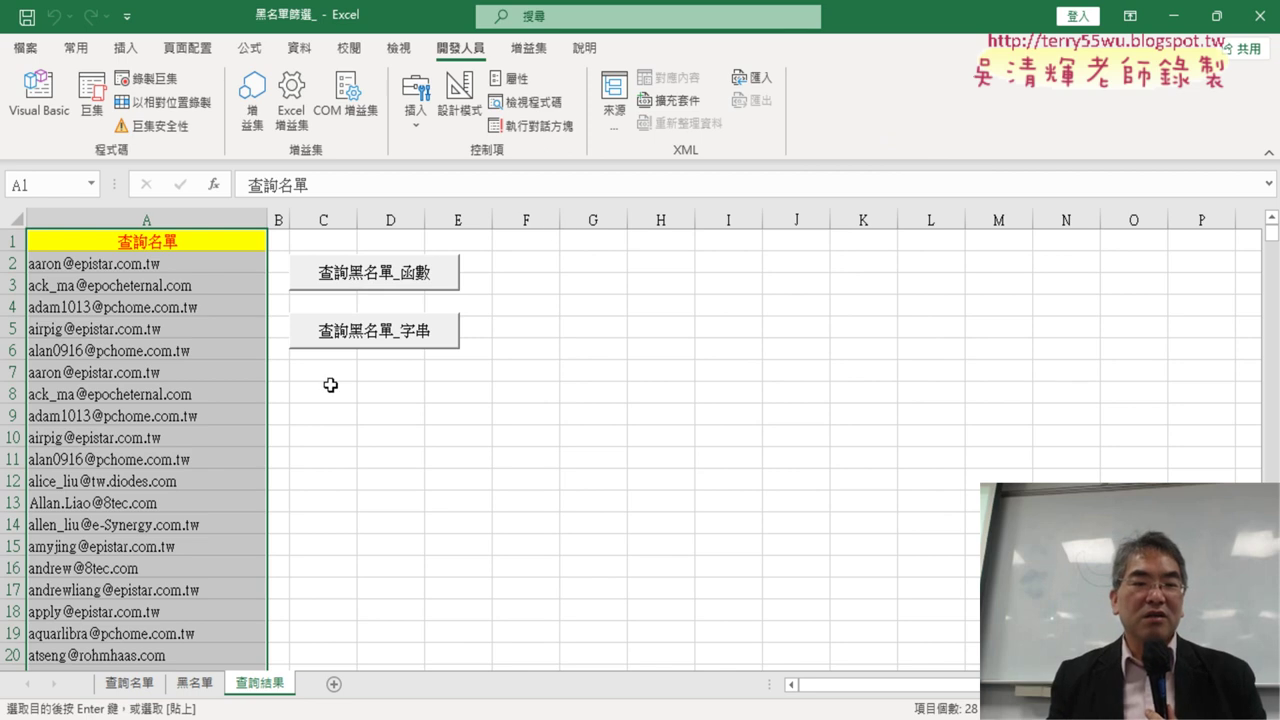
- Repeat the test: run 清除 again, then rerun 黑名單篩選巨集
{"action": "left_click", "coordinate": [91, 100]}
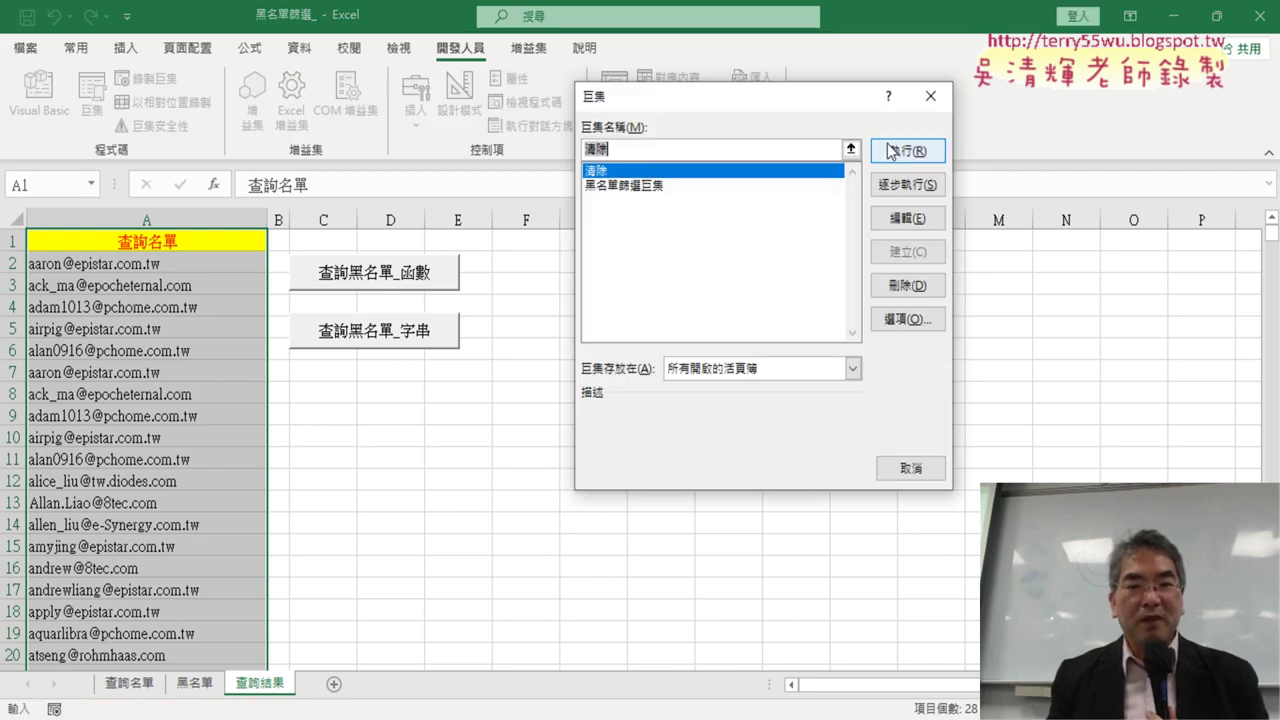
{"action": "left_click", "coordinate": [893, 151]}
{"action": "left_click", "coordinate": [91, 100]}
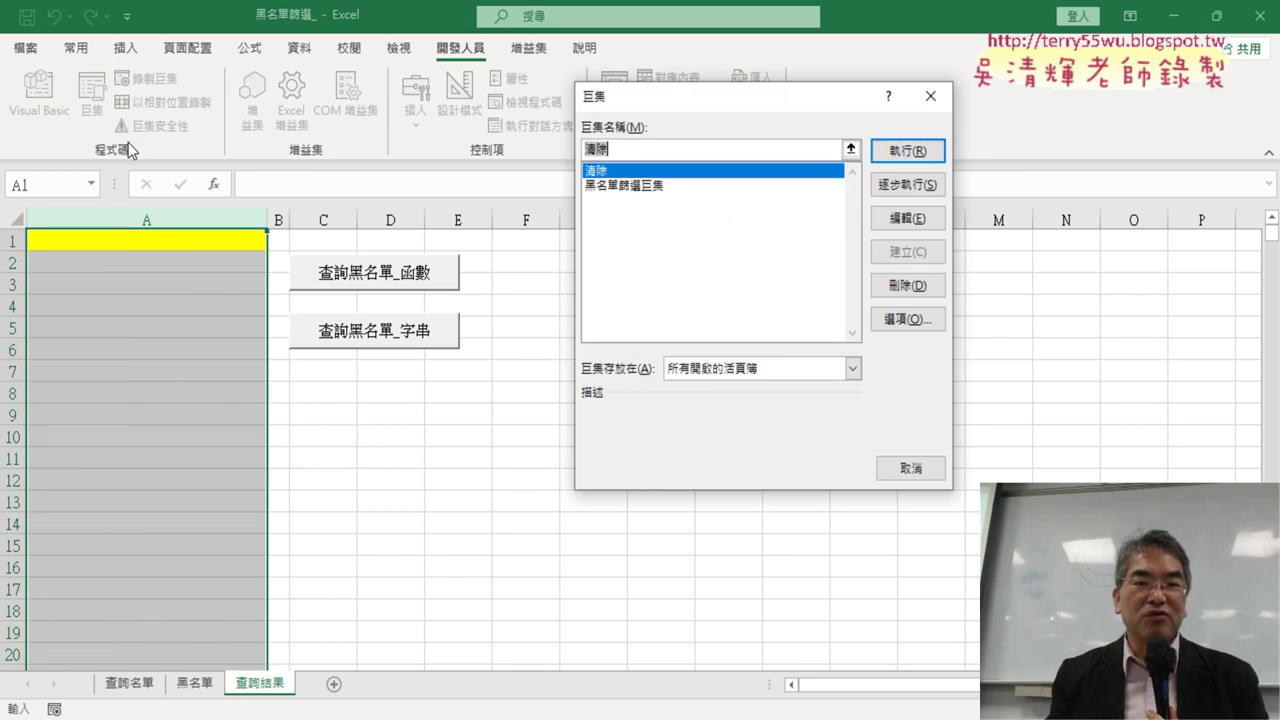
{"action": "left_click", "coordinate": [746, 186]}
{"action": "left_click", "coordinate": [893, 151]}
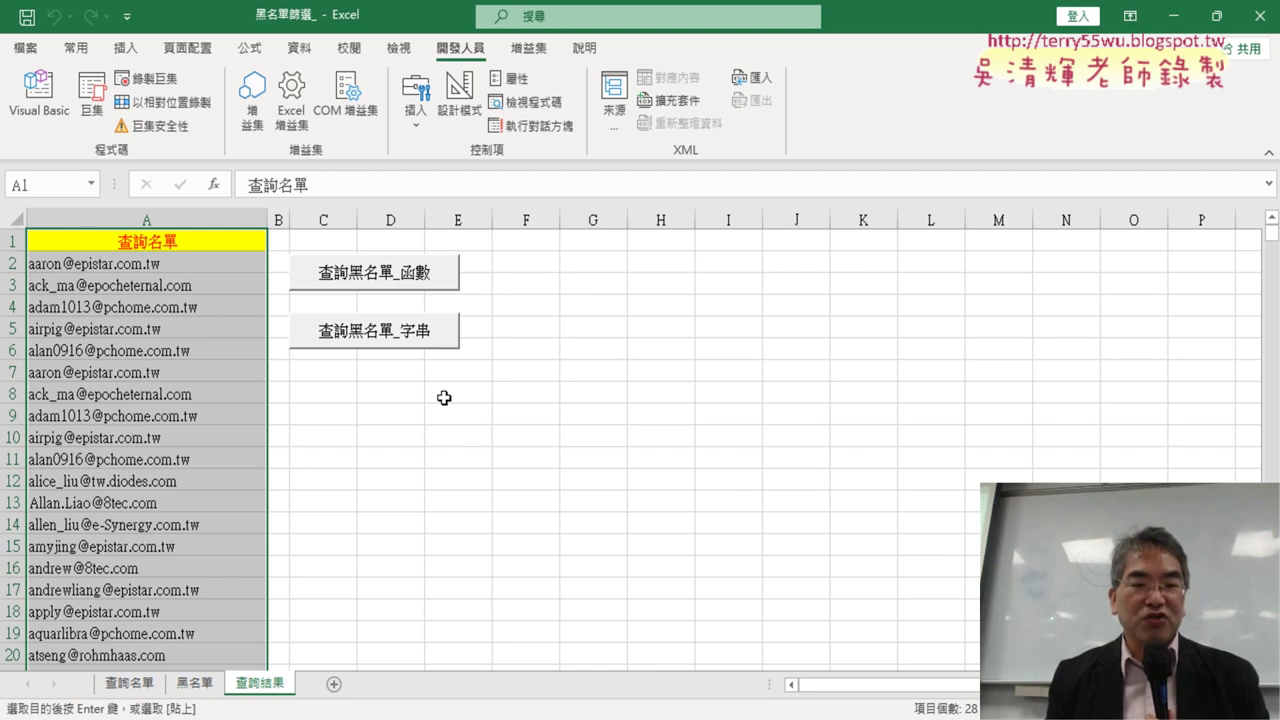
- Open the 黑名單篩選巨集 macro's code in the VBA editor, with the Module1 window enlarged
{"action": "left_click", "coordinate": [92, 118]}
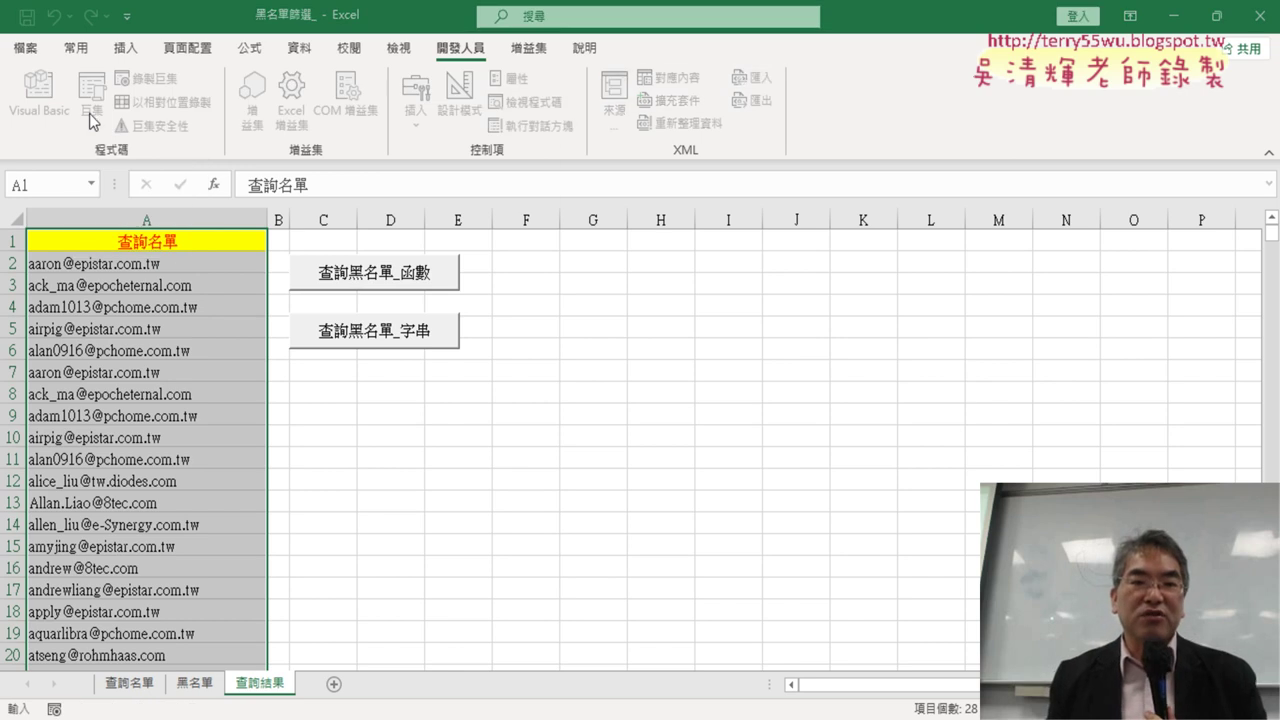
{"action": "left_click", "coordinate": [661, 186]}
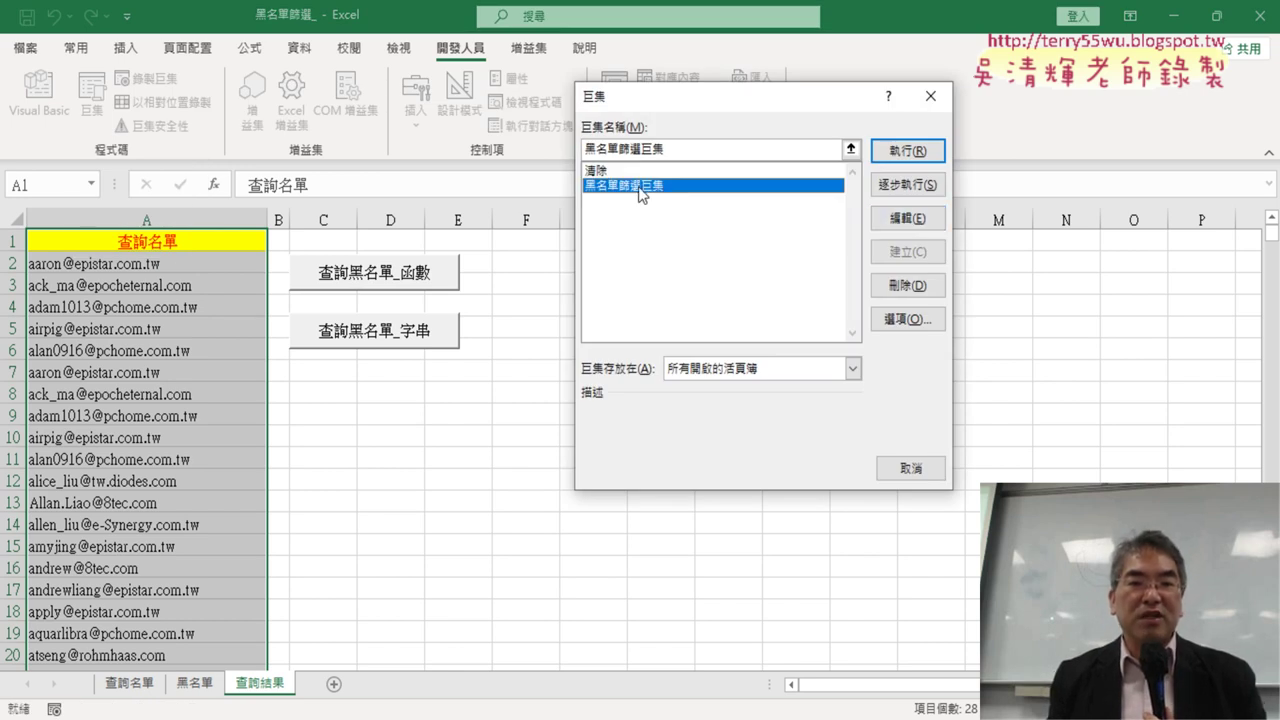
{"action": "left_click", "coordinate": [904, 222]}
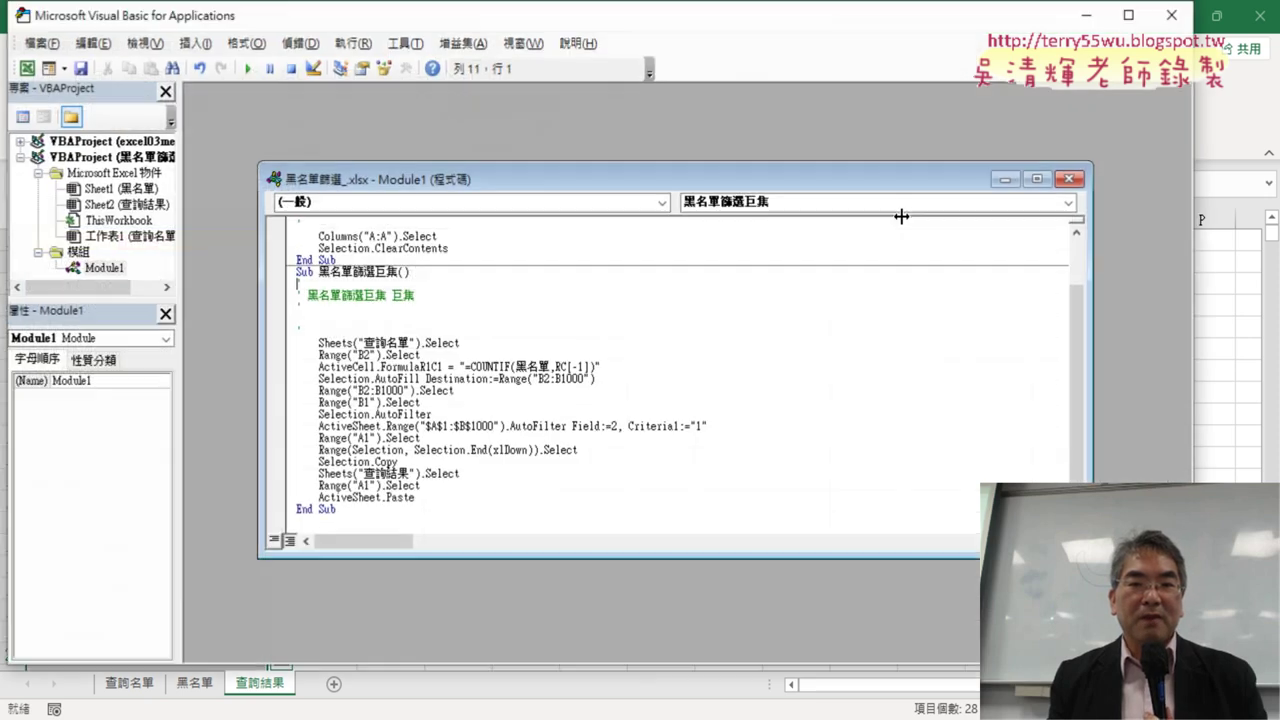
{"action": "key", "text": "alt+F11"}
{"action": "left_click", "coordinate": [30, 118]}
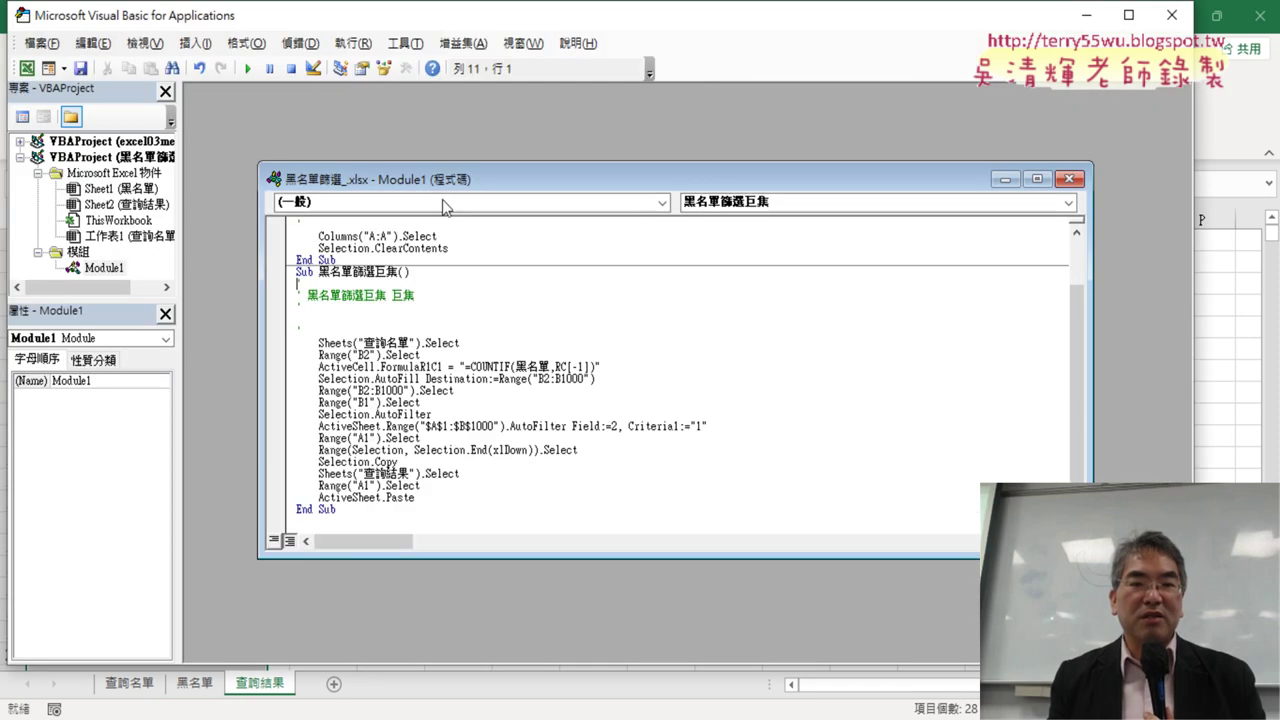
{"action": "double_click", "coordinate": [520, 184]}
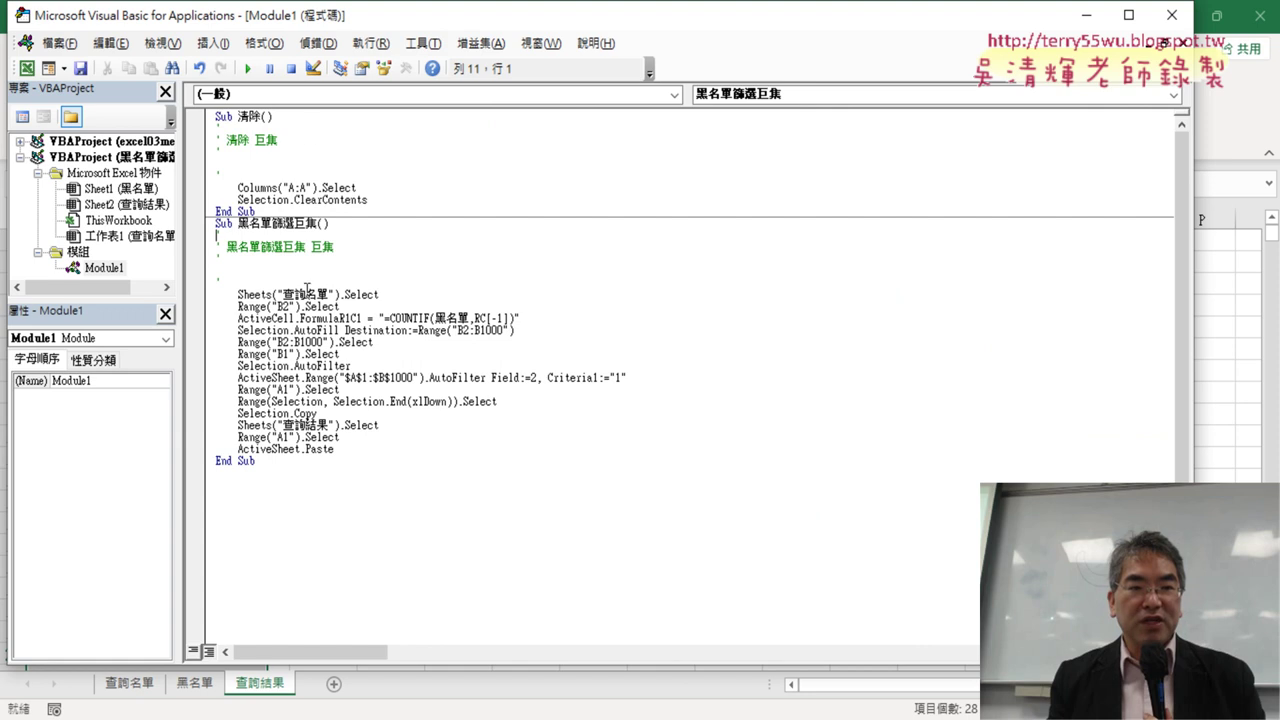
{"action": "double_click", "coordinate": [397, 18]}
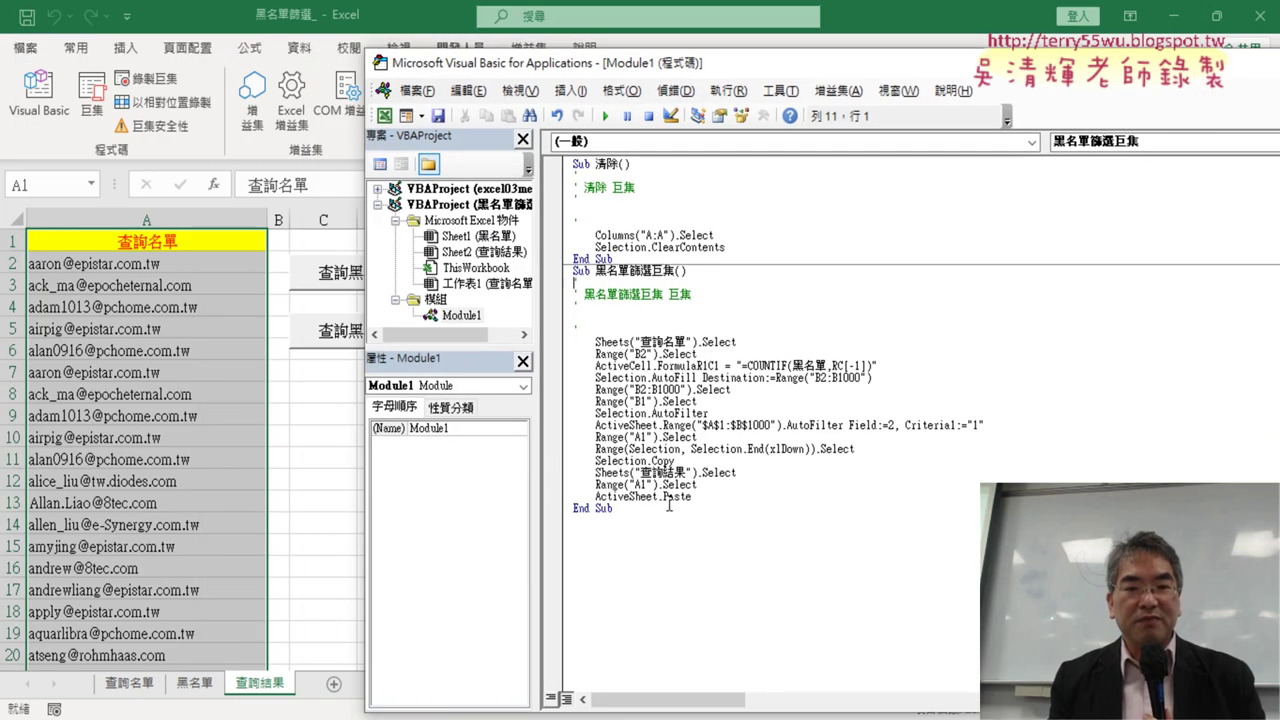
- Set the editor's code font size to 14 in Options > Editor Format
{"action": "left_click", "coordinate": [780, 90]}
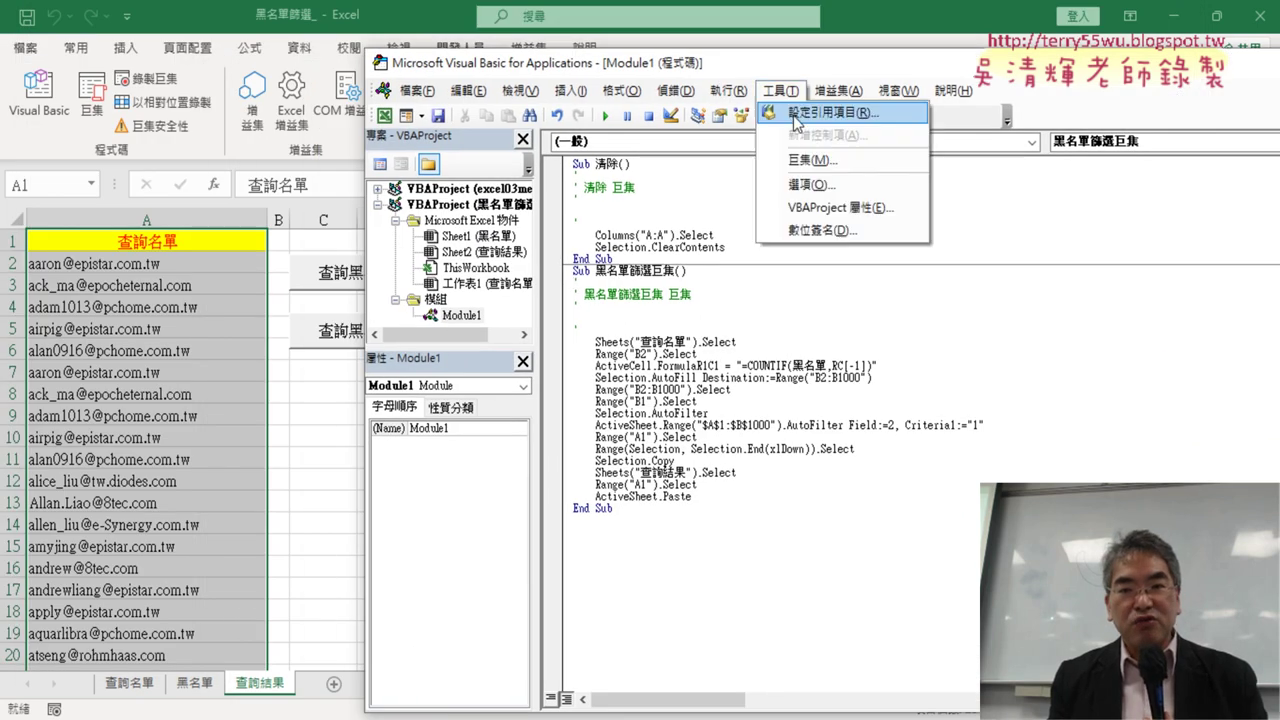
{"action": "left_click", "coordinate": [815, 190]}
{"action": "left_click", "coordinate": [536, 177]}
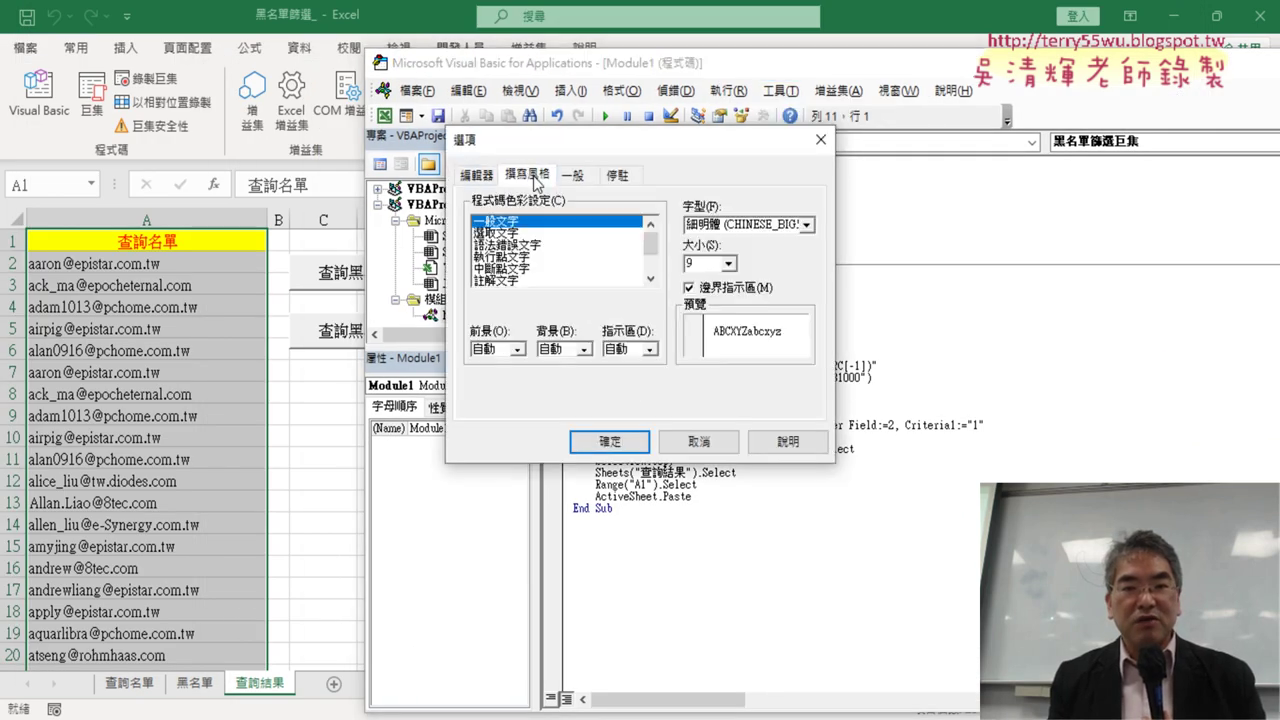
{"action": "left_click", "coordinate": [729, 264]}
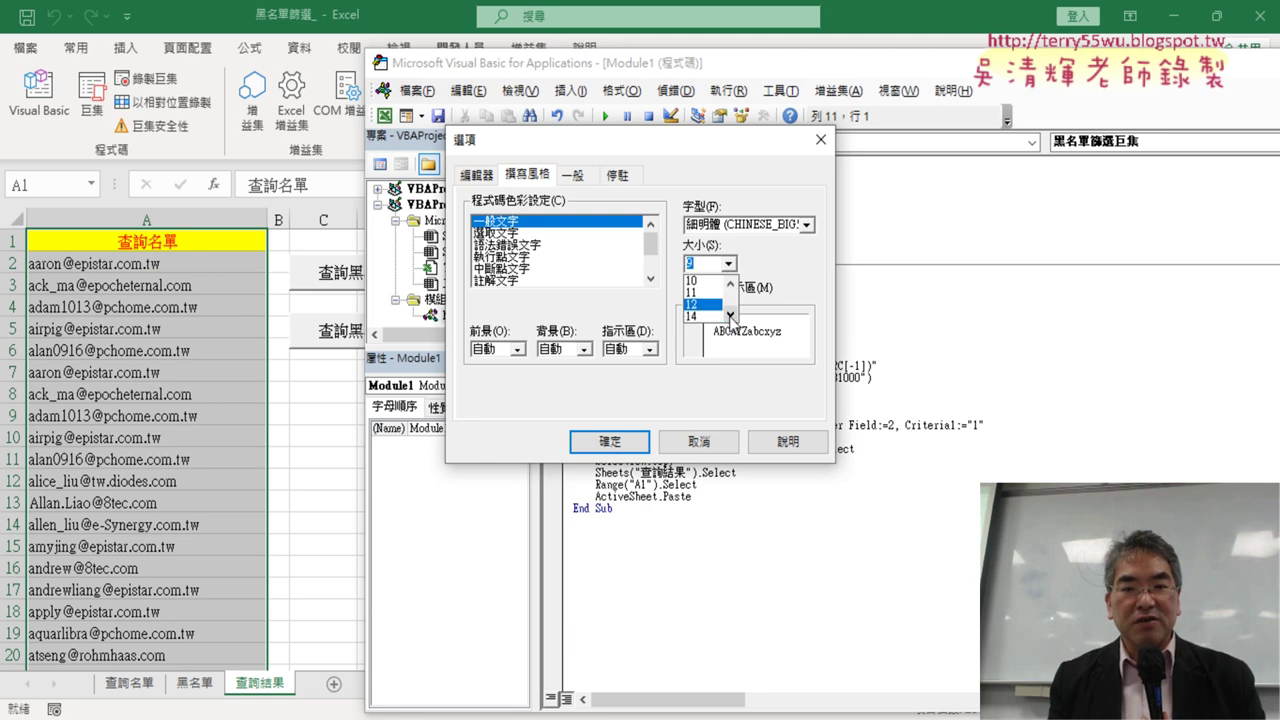
{"action": "left_click", "coordinate": [708, 320]}
{"action": "left_click", "coordinate": [610, 441]}
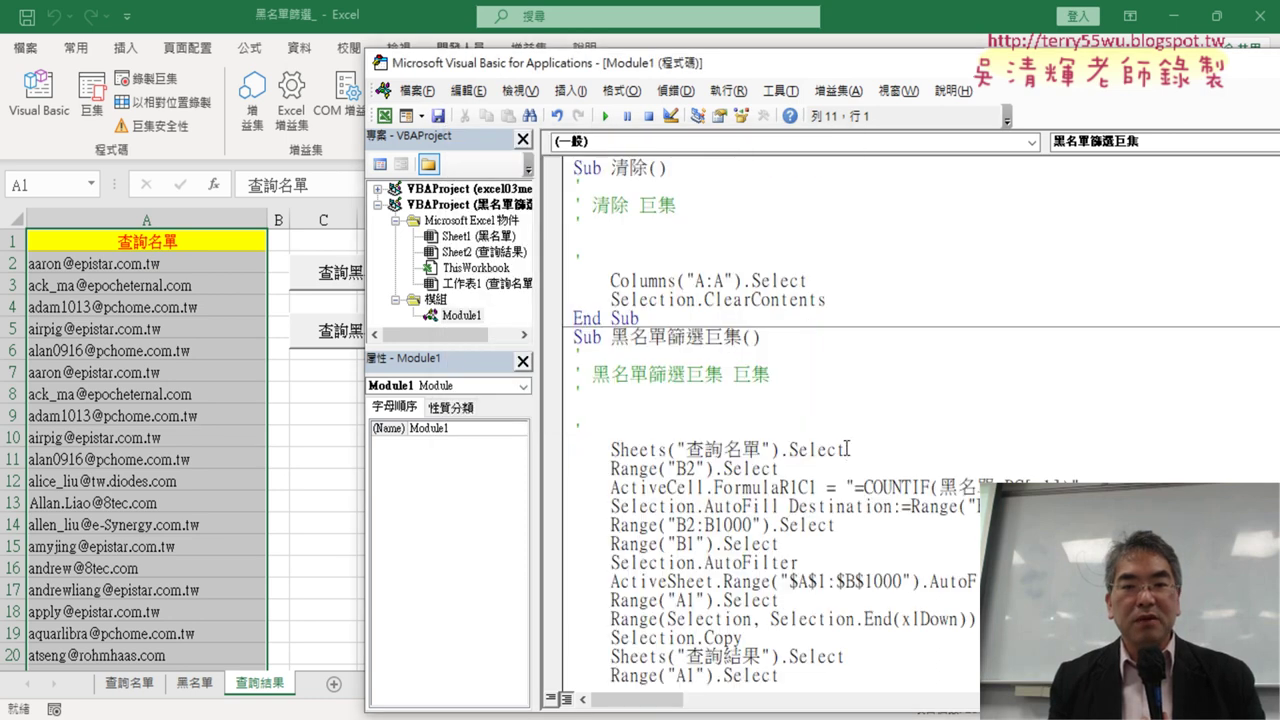
- Delete the recorded header comments under Sub 黑名單篩選巨集() and begin the first step comment
{"action": "scroll", "coordinate": [848, 449], "scroll_direction": "down", "scroll_amount": 1}
{"action": "left_click_drag", "start_coordinate": [611, 281], "coordinate": [723, 281]}
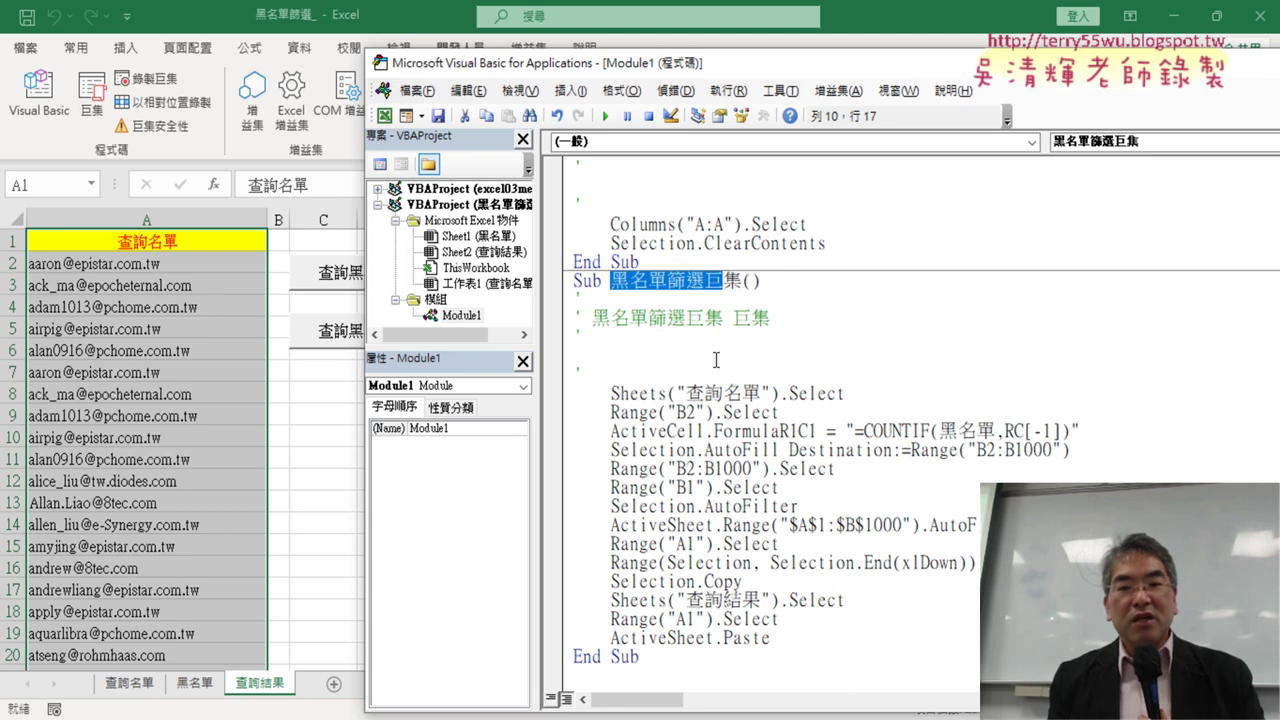
{"action": "left_click_drag", "start_coordinate": [642, 373], "coordinate": [578, 300]}
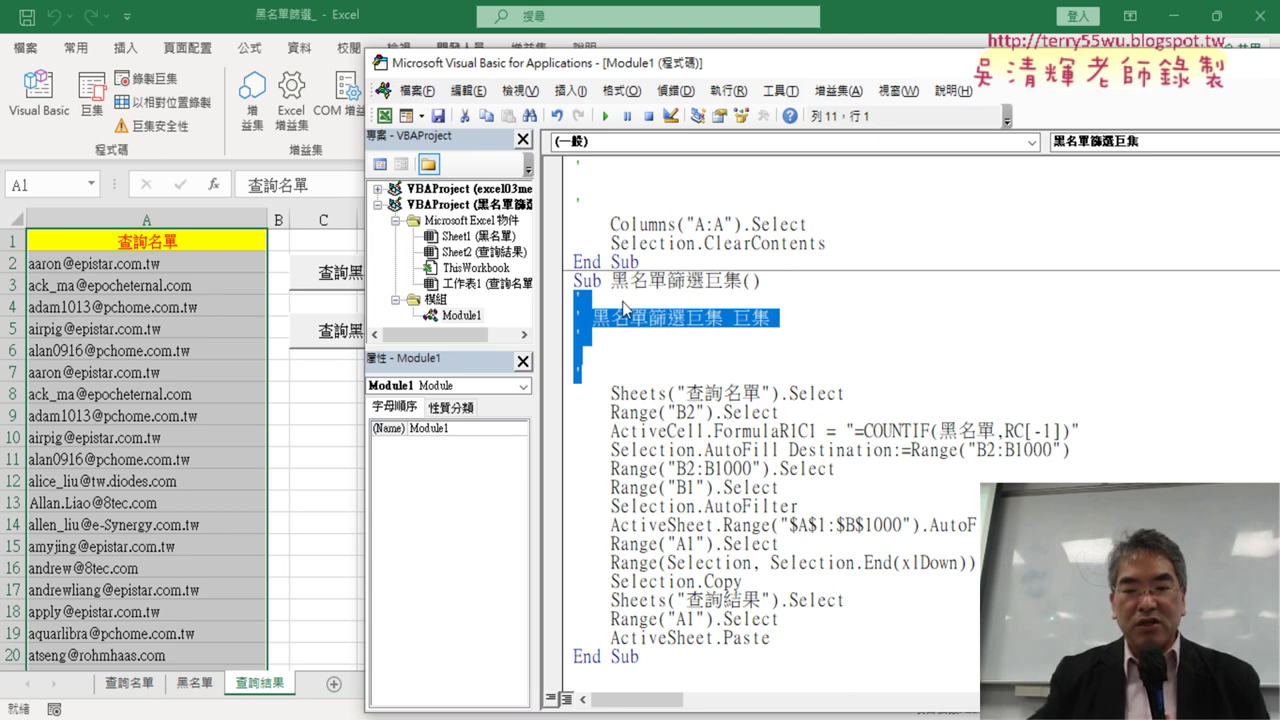
{"action": "key", "text": "Delete"}
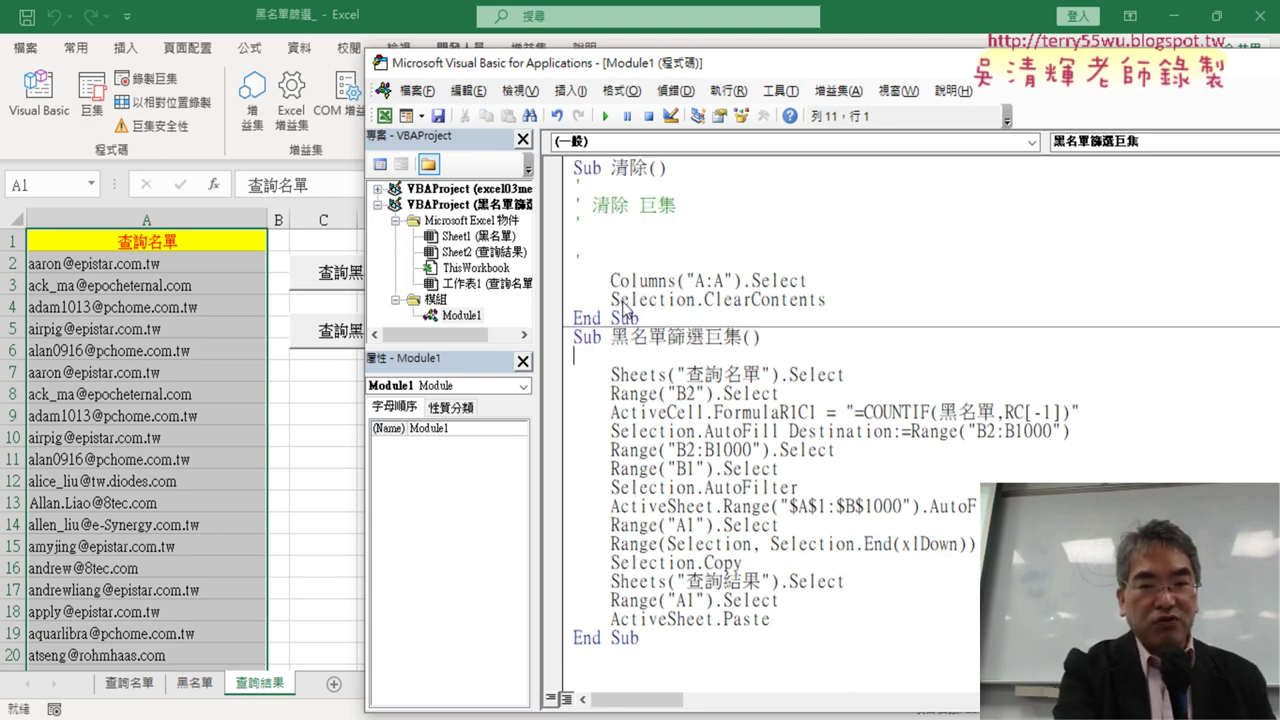
{"action": "key", "text": "Tab"}
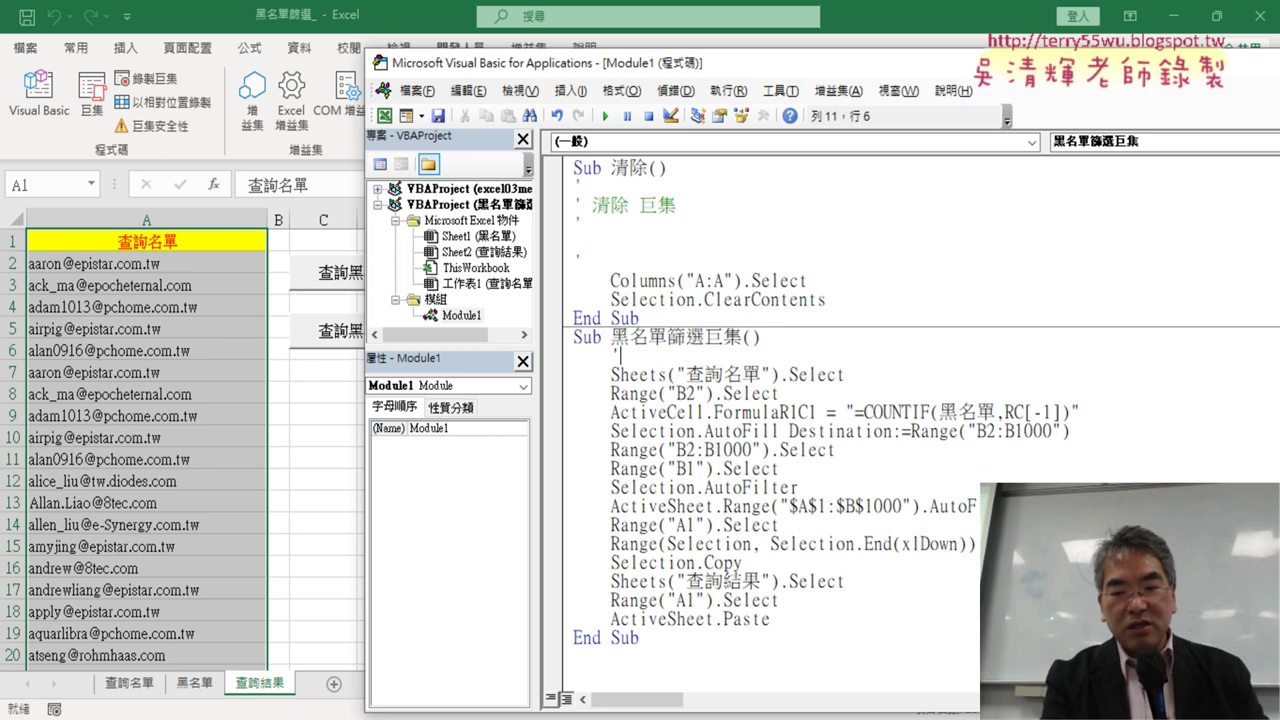
{"action": "type", "text": "1."}
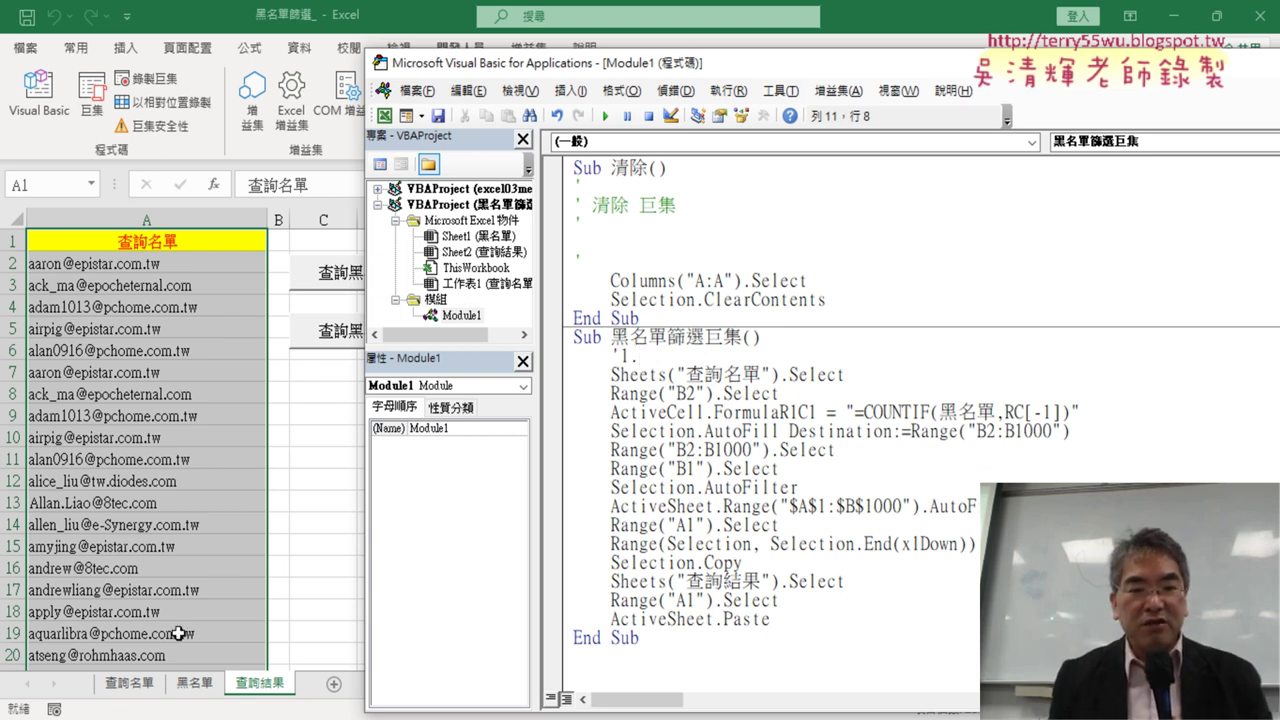
- Add comment lines after Sheets("查詢名單") and Range("B2").Select, labelling step '3
{"action": "left_click", "coordinate": [869, 373]}
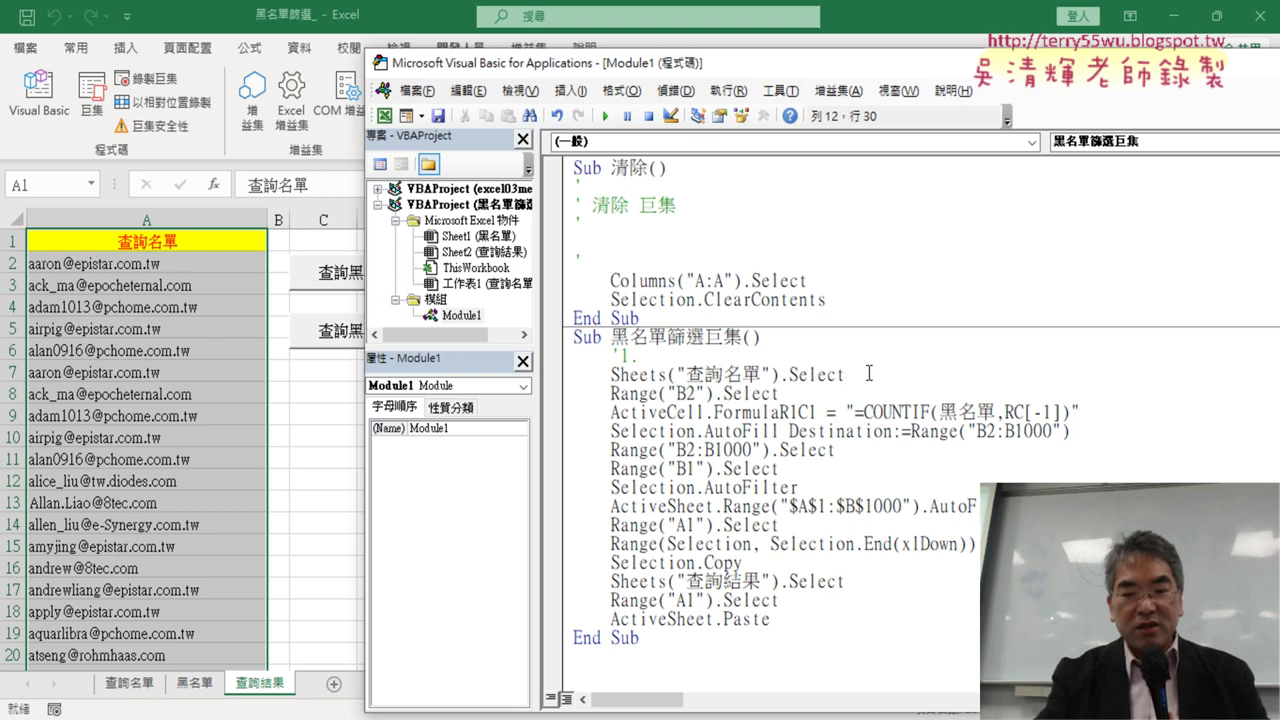
{"action": "key", "text": "Return"}
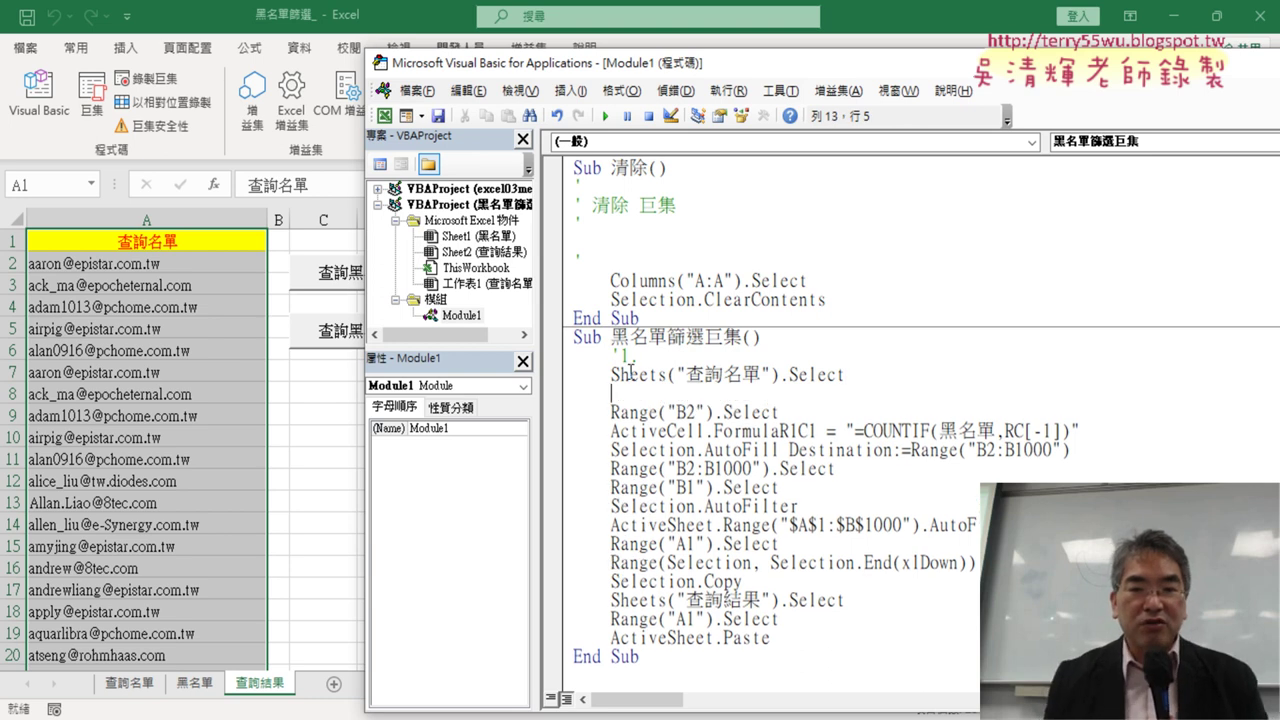
{"action": "left_click_drag", "start_coordinate": [611, 374], "coordinate": [777, 370]}
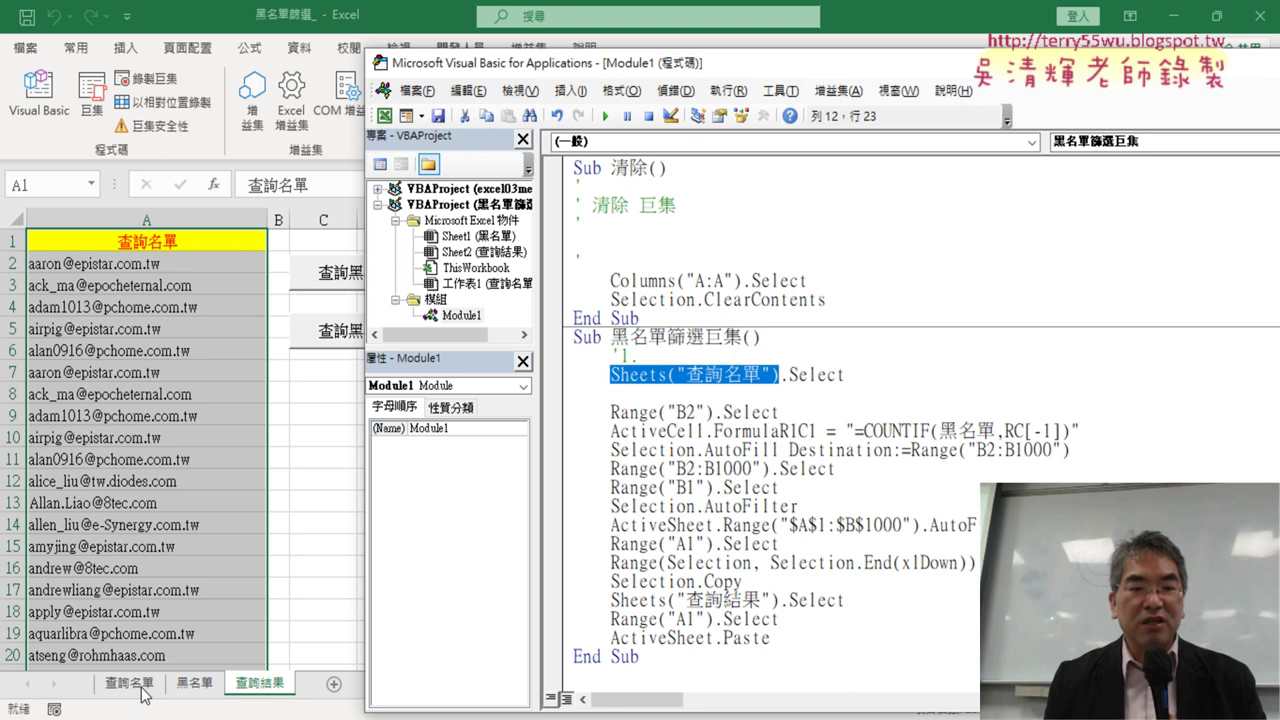
{"action": "left_click", "coordinate": [641, 398]}
{"action": "type", "text": "'2."}
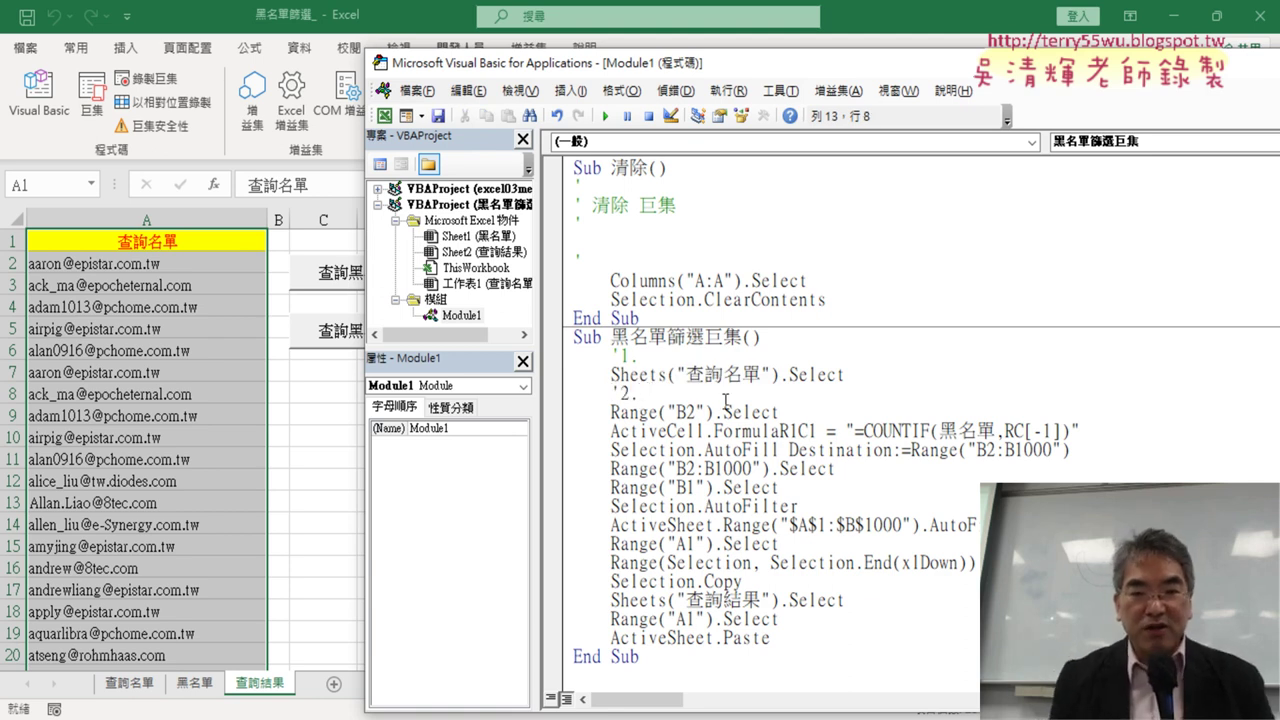
{"action": "left_click", "coordinate": [801, 416]}
{"action": "key", "text": "Return"}
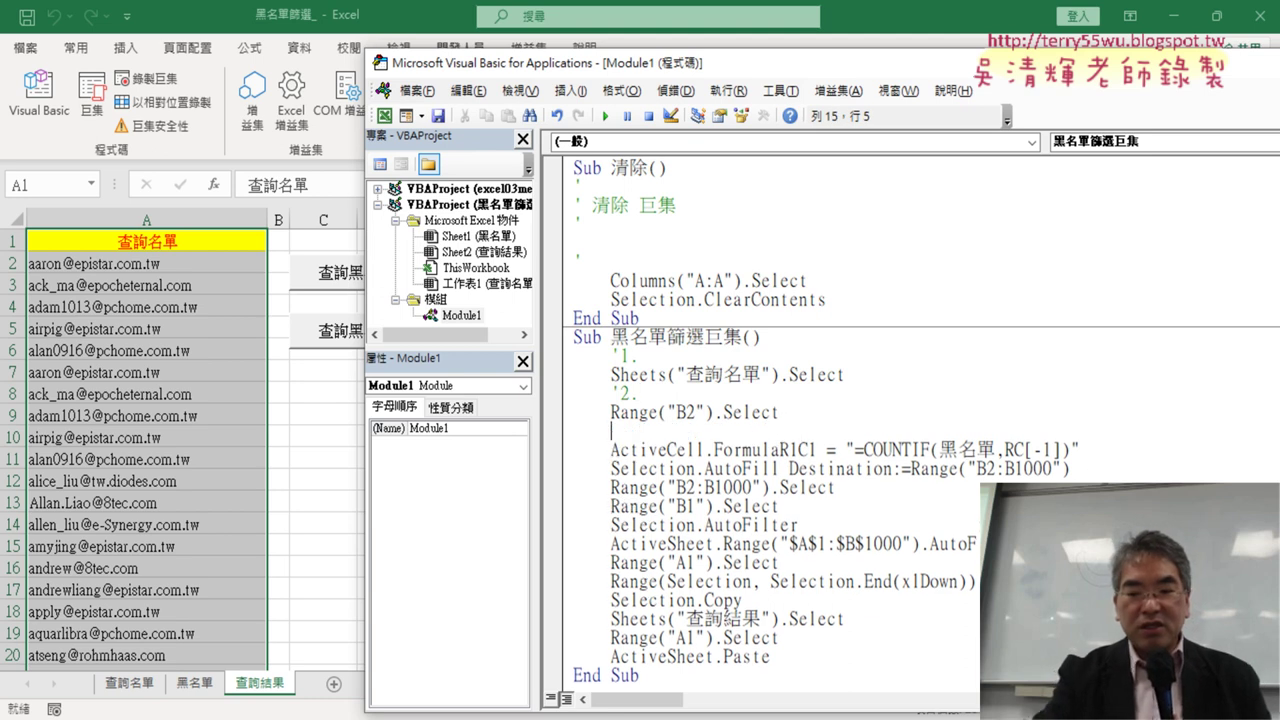
{"action": "type", "text": "'3."}
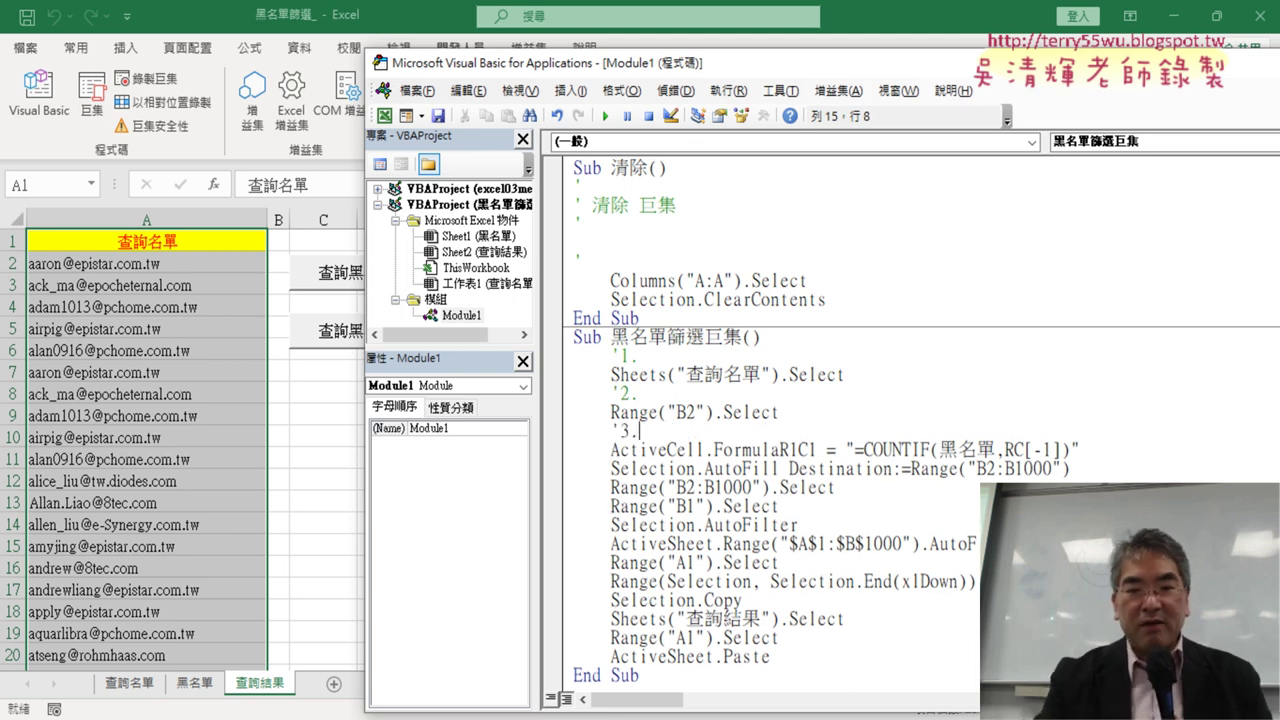
{"action": "left_click_drag", "start_coordinate": [853, 450], "coordinate": [1072, 447]}
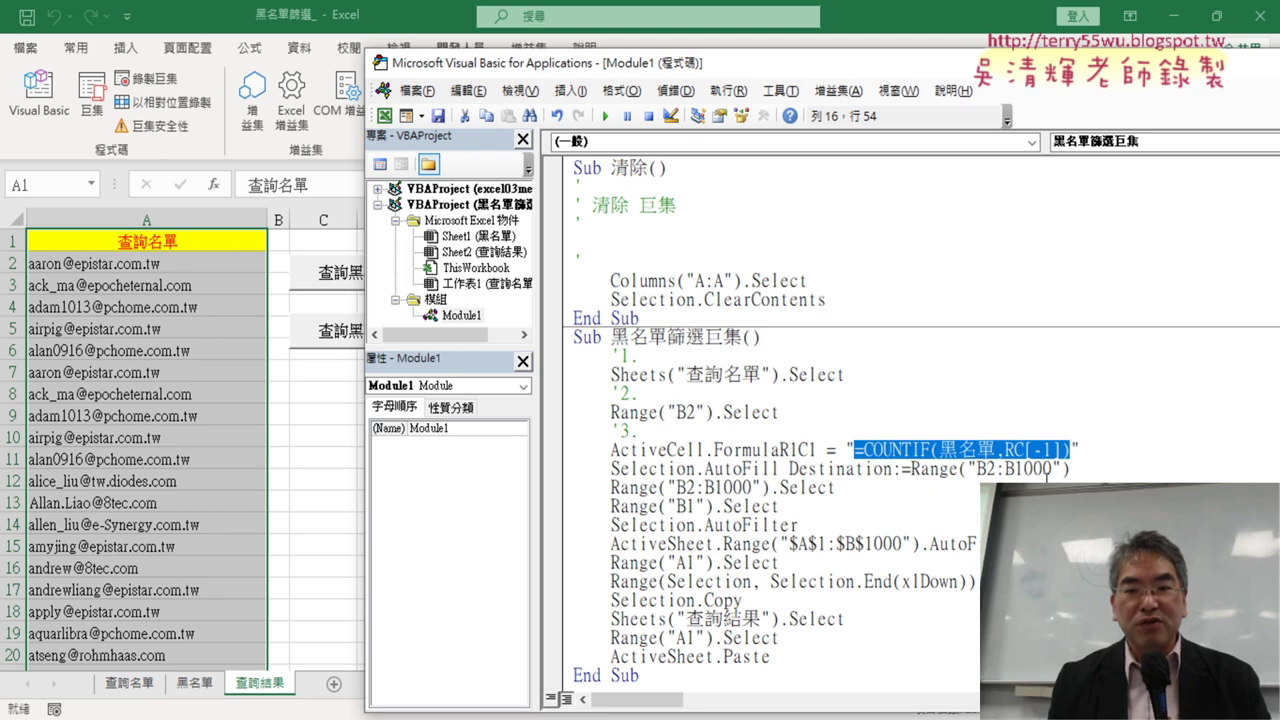
{"action": "scroll", "coordinate": [1048, 453], "scroll_direction": "down", "scroll_amount": 1}
- Add comments '4. after the COUNTIF line and '5. after the B2:B1000 AutoFill line
{"action": "left_click", "coordinate": [1088, 432]}
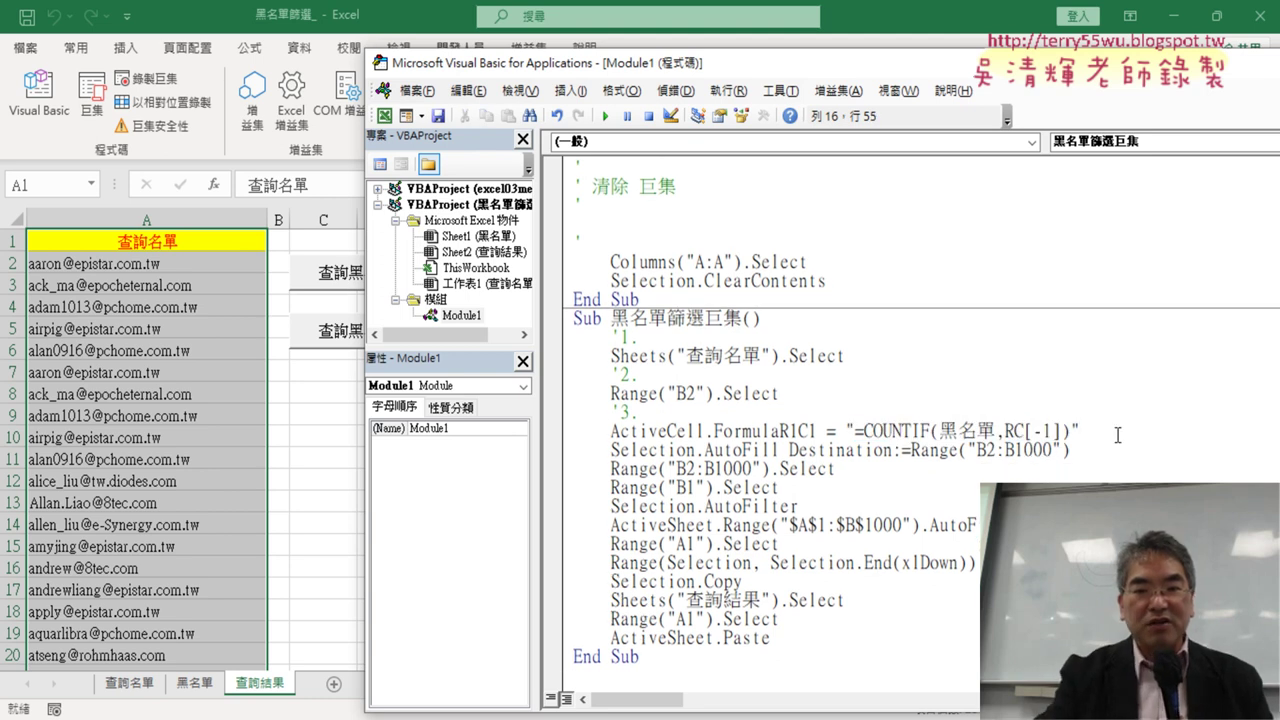
{"action": "key", "text": "Return"}
{"action": "type", "text": "'"}
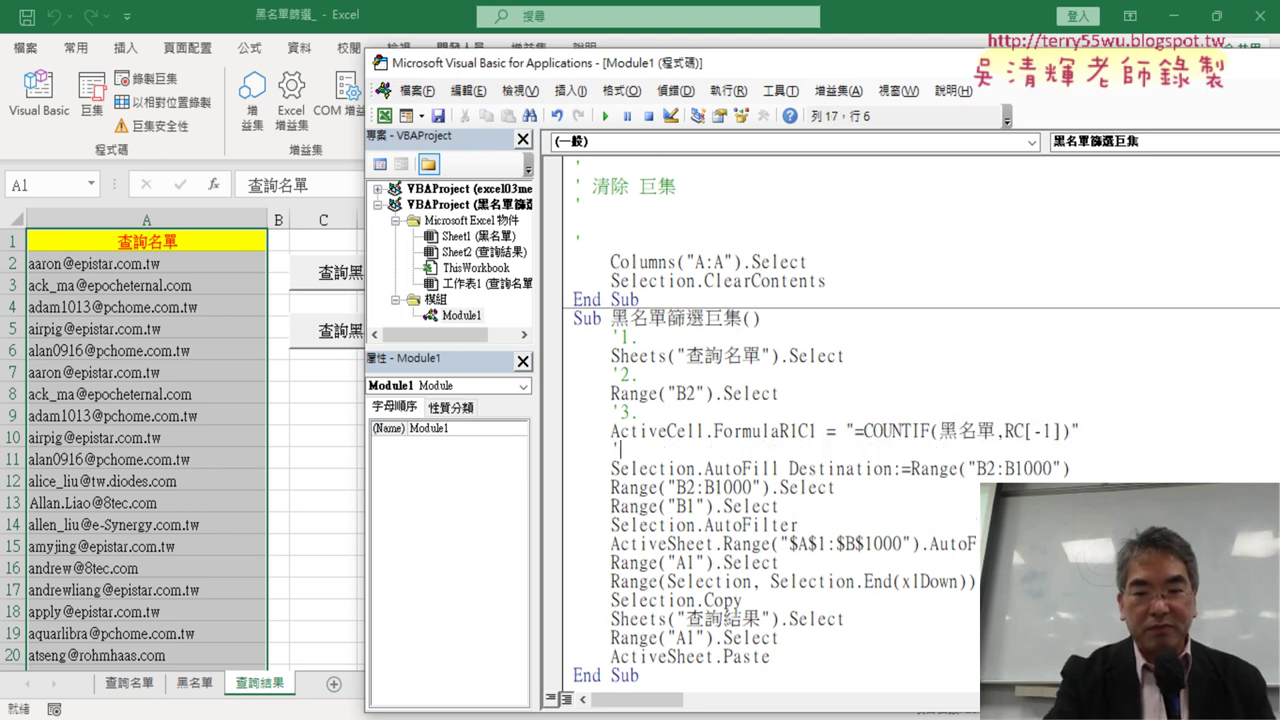
{"action": "type", "text": "4."}
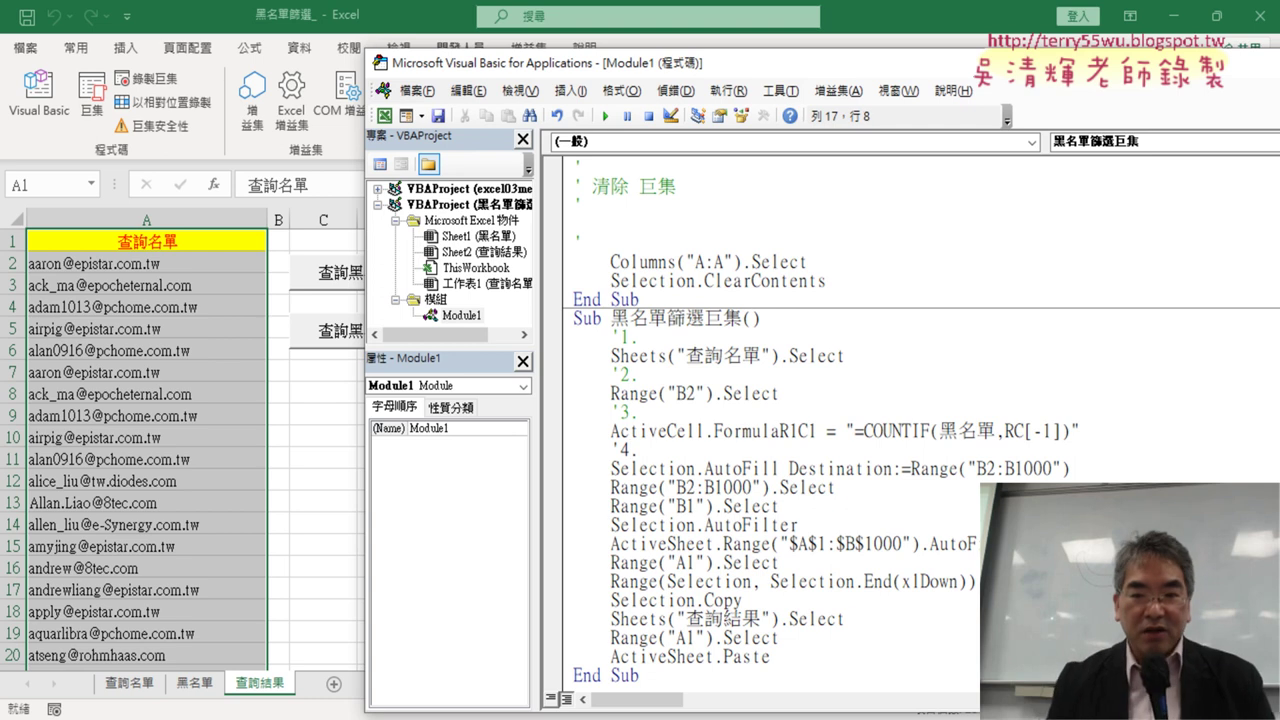
{"action": "left_click", "coordinate": [705, 468]}
{"action": "left_click_drag", "start_coordinate": [705, 468], "coordinate": [784, 468]}
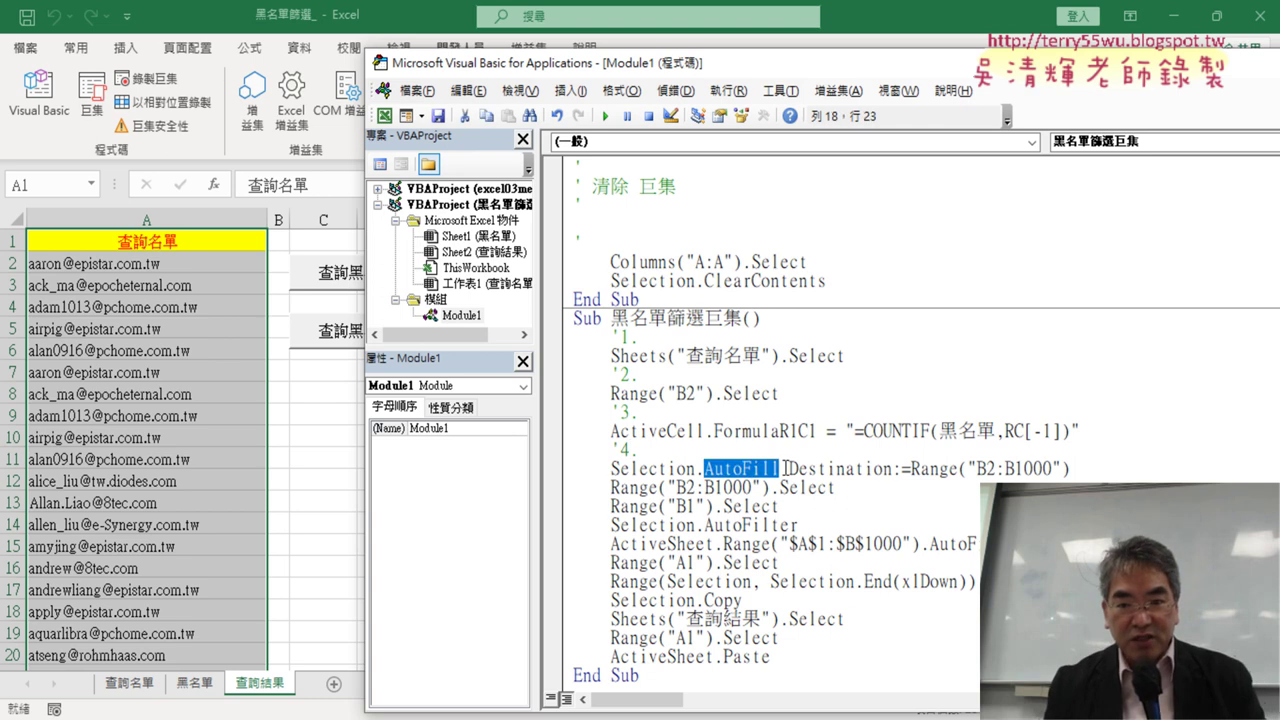
{"action": "scroll", "coordinate": [800, 465], "scroll_direction": "down", "scroll_amount": 1}
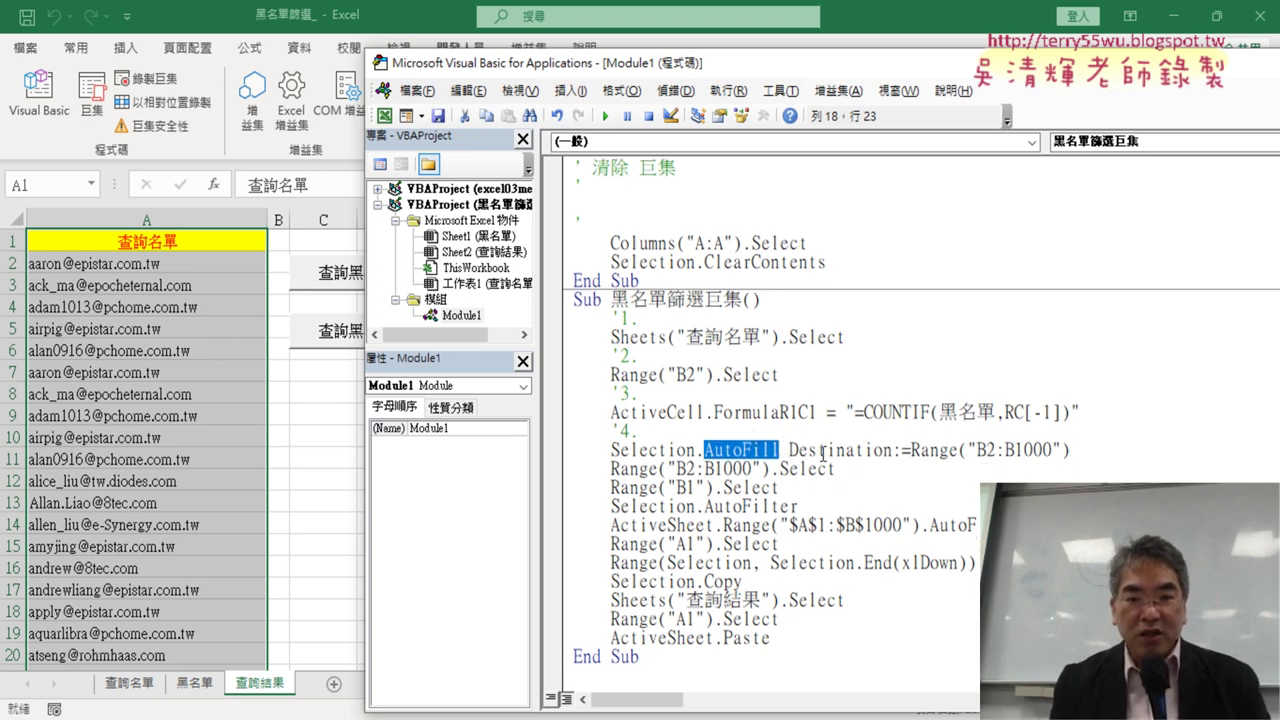
{"action": "left_click", "coordinate": [872, 467]}
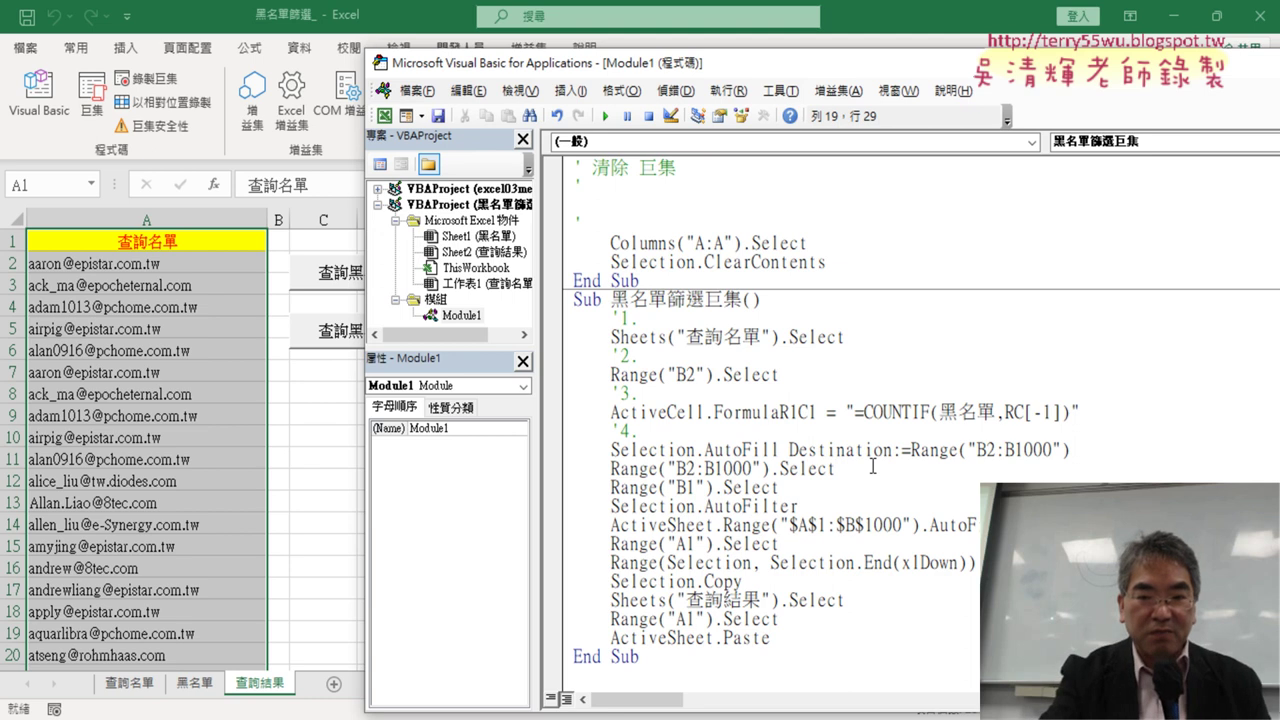
{"action": "key", "text": "Return"}
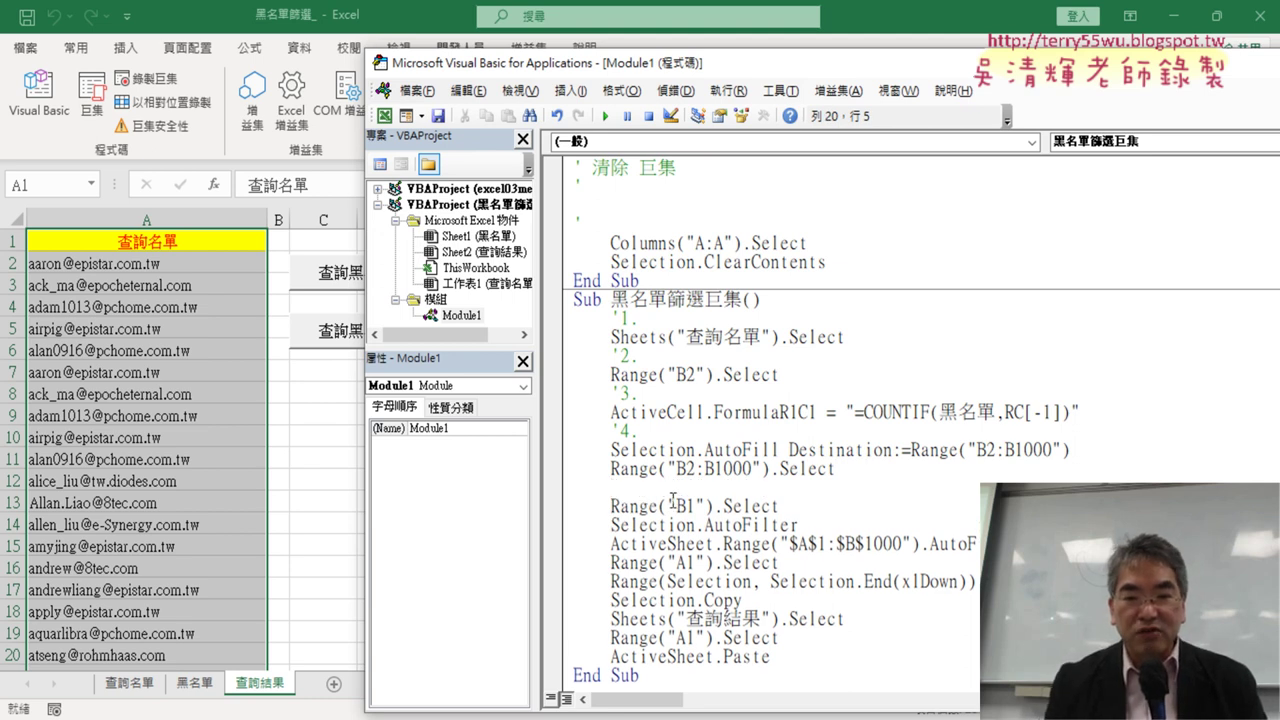
{"action": "type", "text": "'5"}
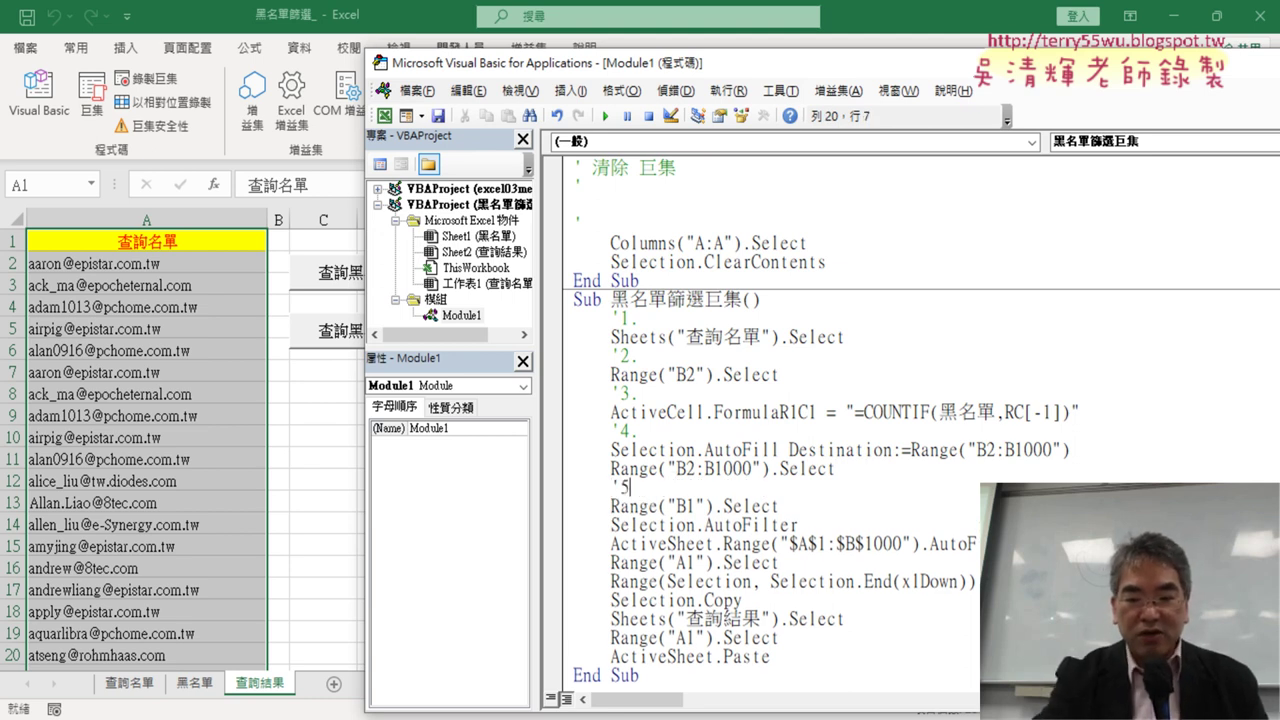
{"action": "type", "text": "."}
- Add comments '6. after the B1 line and '7. above the A1 selection line
{"action": "left_click_drag", "start_coordinate": [713, 506], "coordinate": [658, 506]}
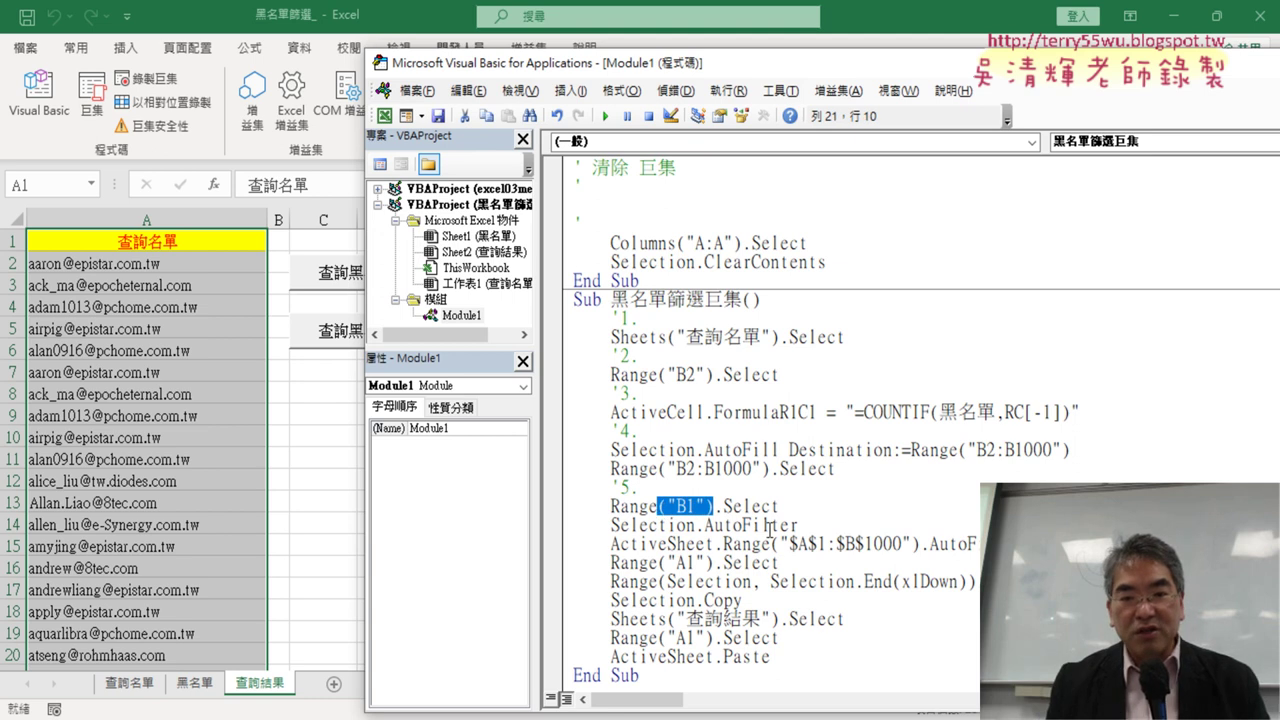
{"action": "left_click", "coordinate": [797, 507]}
{"action": "key", "text": "Return"}
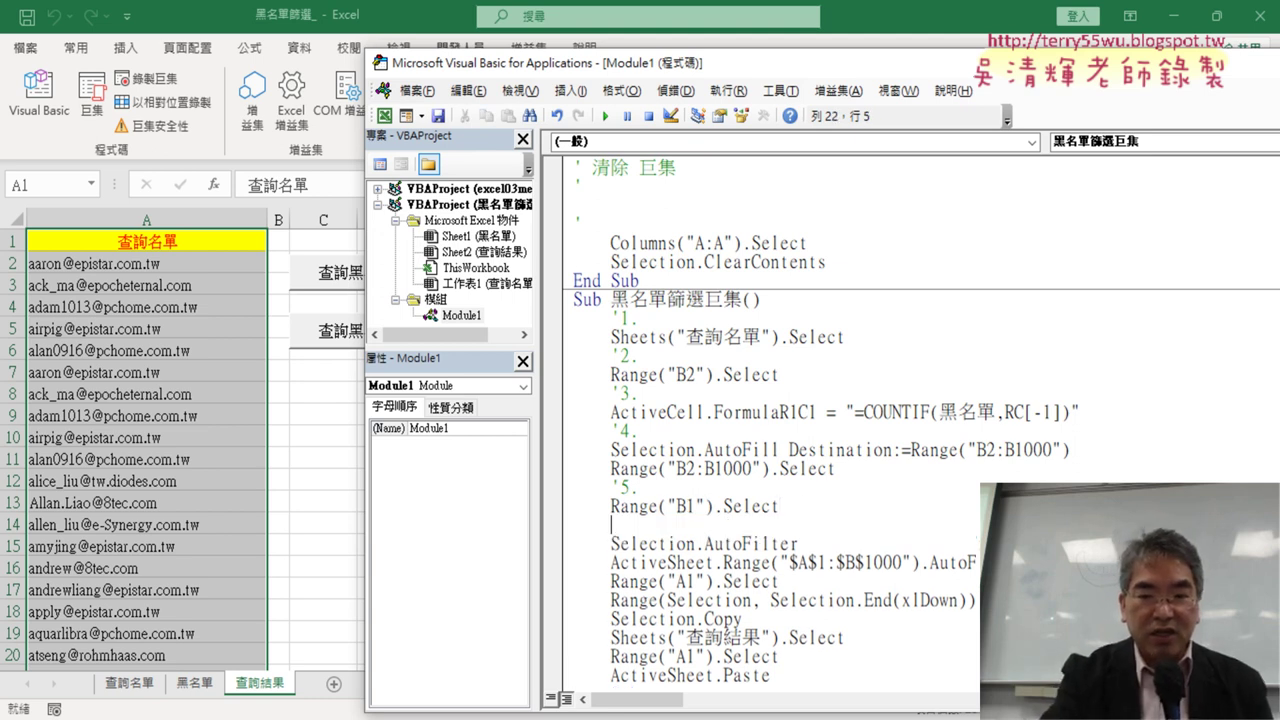
{"action": "type", "text": "'6."}
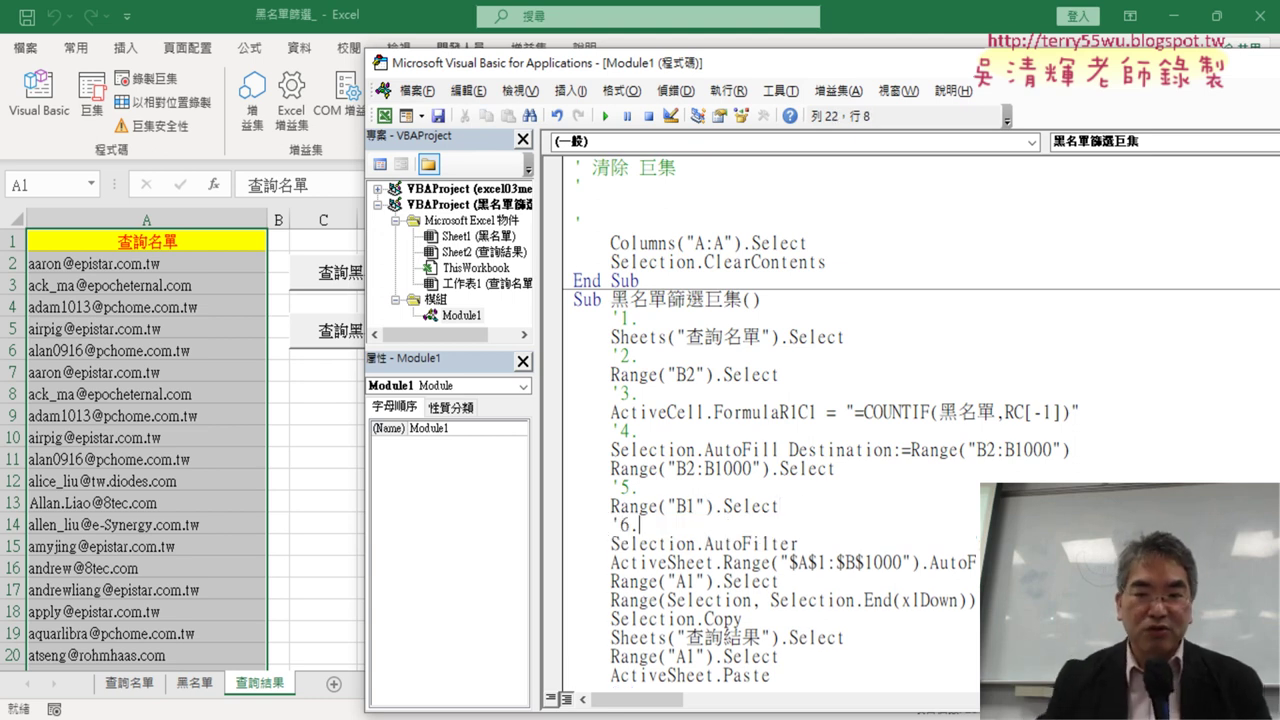
{"action": "scroll", "coordinate": [804, 499], "scroll_direction": "down", "scroll_amount": 1}
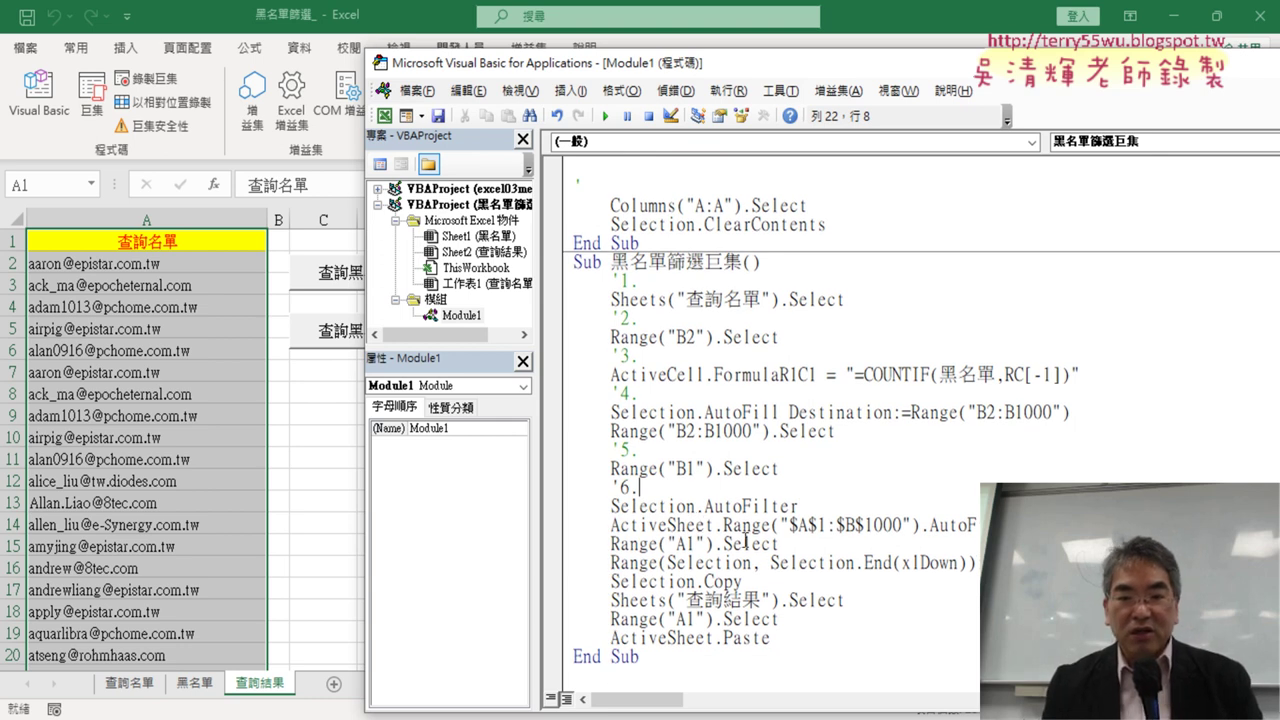
{"action": "left_click", "coordinate": [612, 543]}
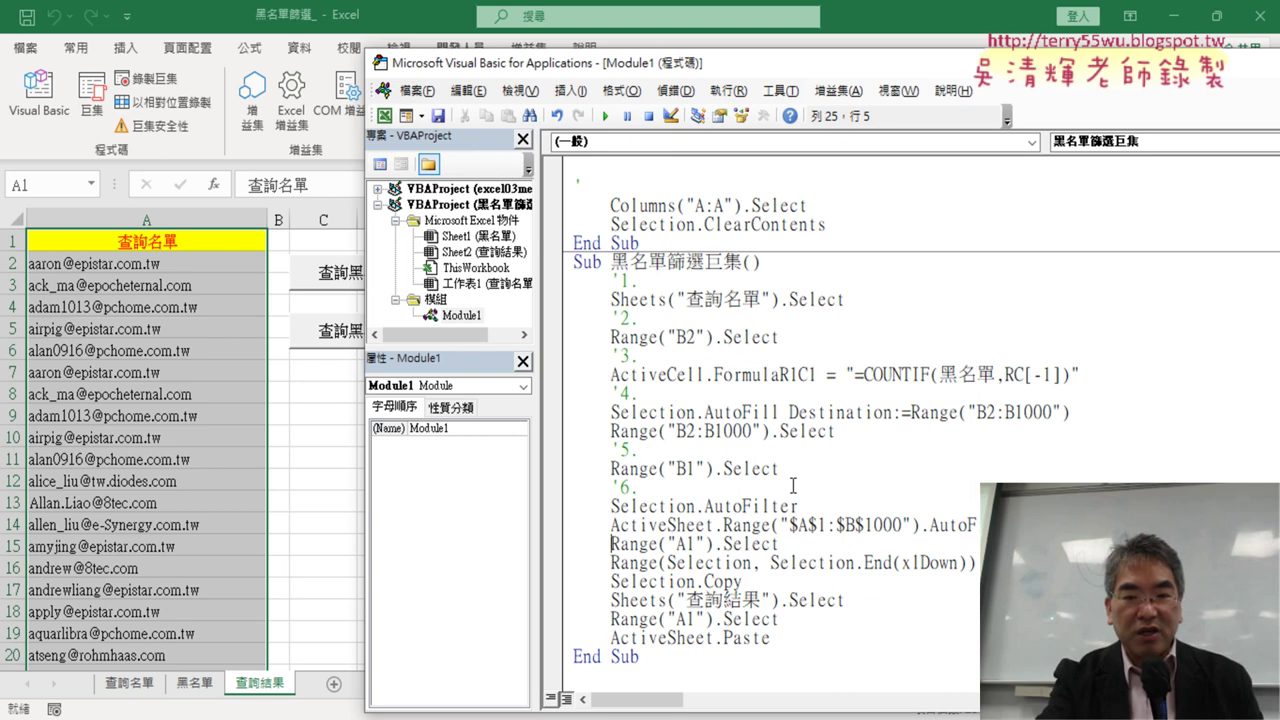
{"action": "key", "text": "Return"}
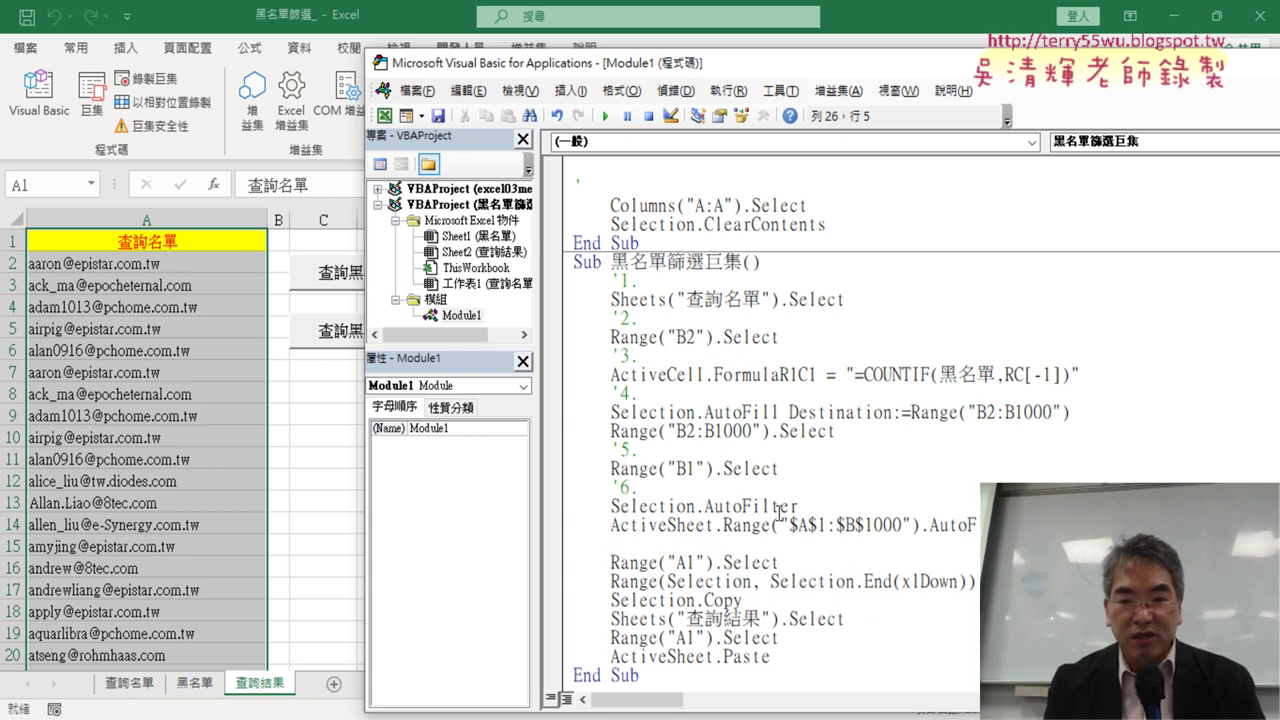
{"action": "left_click", "coordinate": [772, 507]}
{"action": "left_click", "coordinate": [768, 541]}
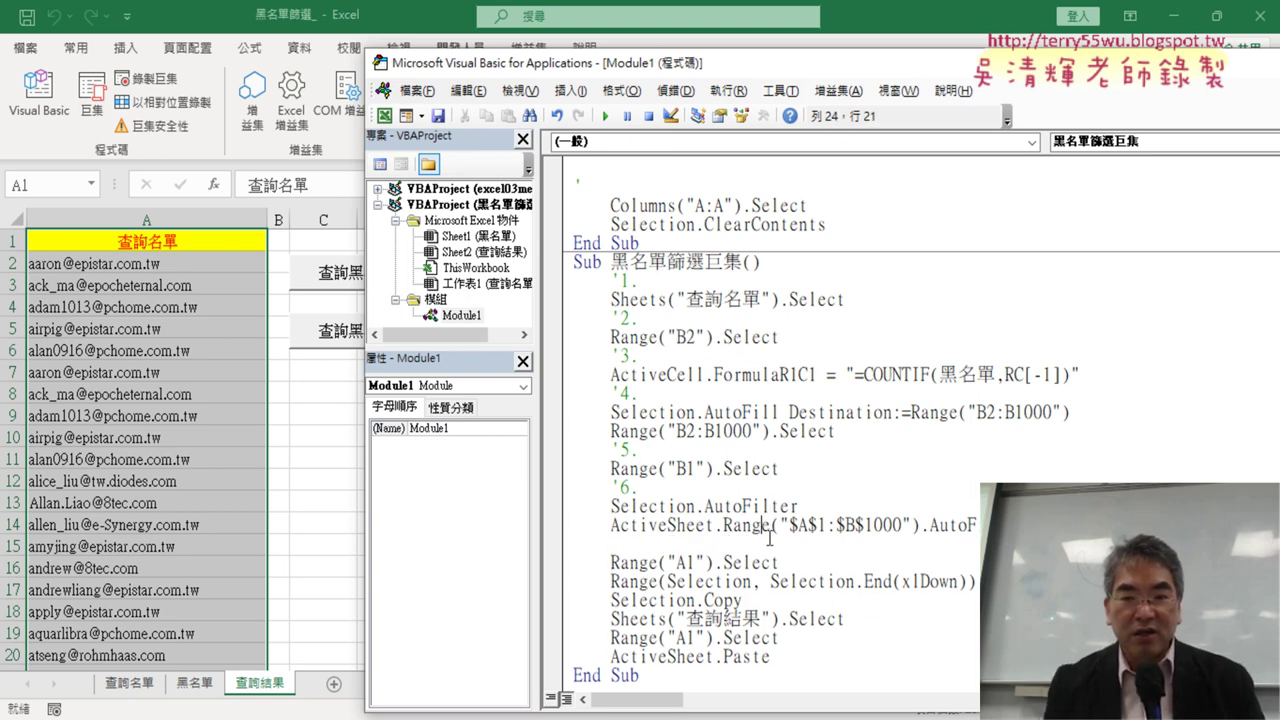
{"action": "type", "text": "'"}
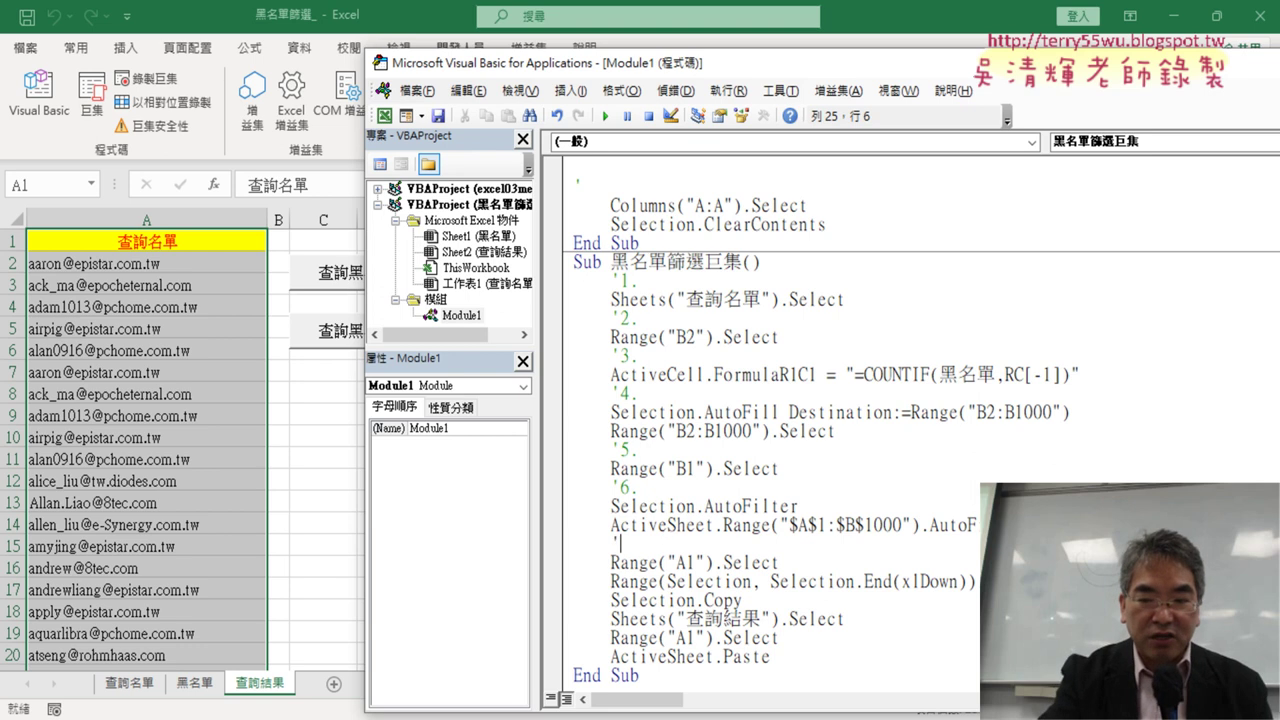
{"action": "type", "text": "7."}
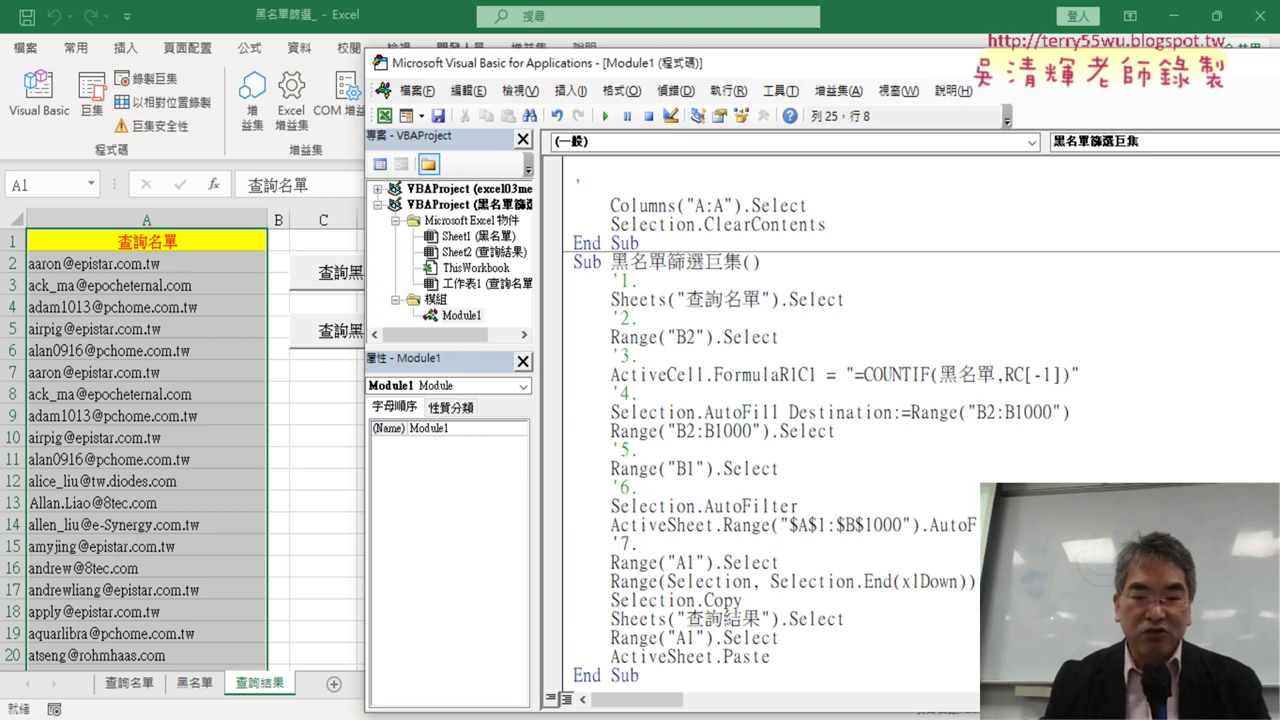
- Add comment '8. after the copy line, before the final ActiveSheet.Paste
{"action": "left_click", "coordinate": [688, 562]}
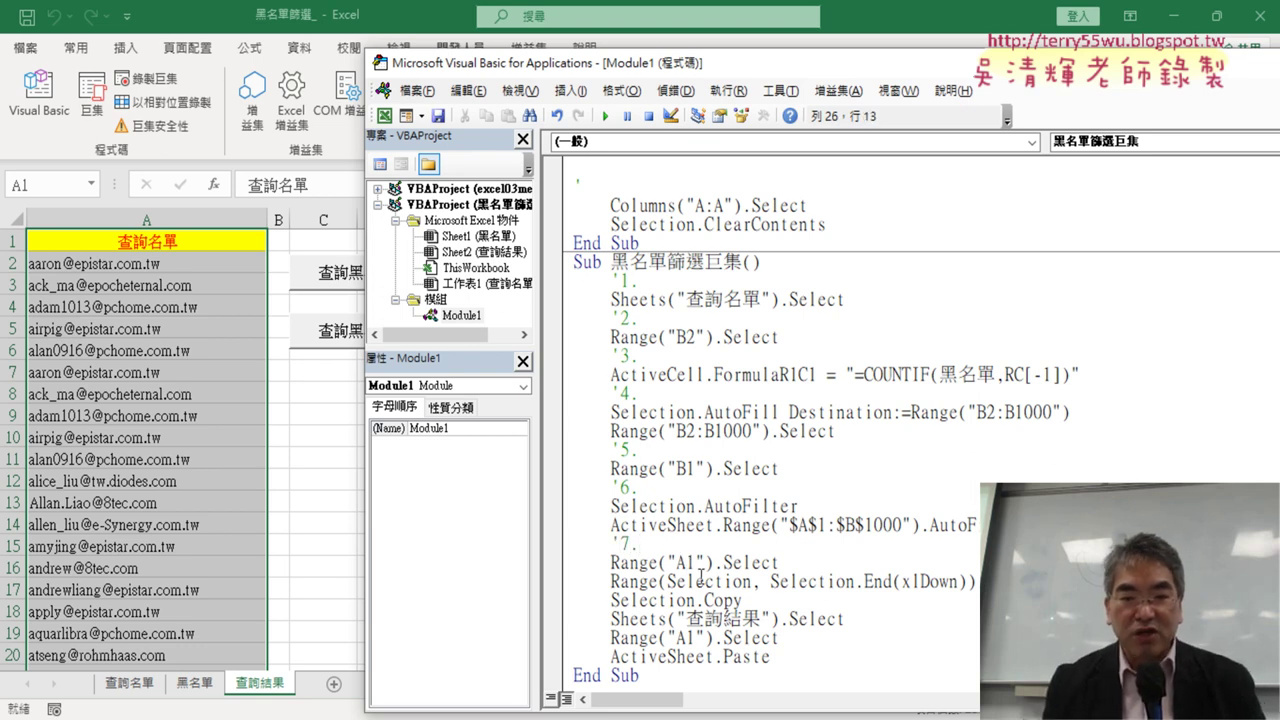
{"action": "left_click", "coordinate": [722, 581]}
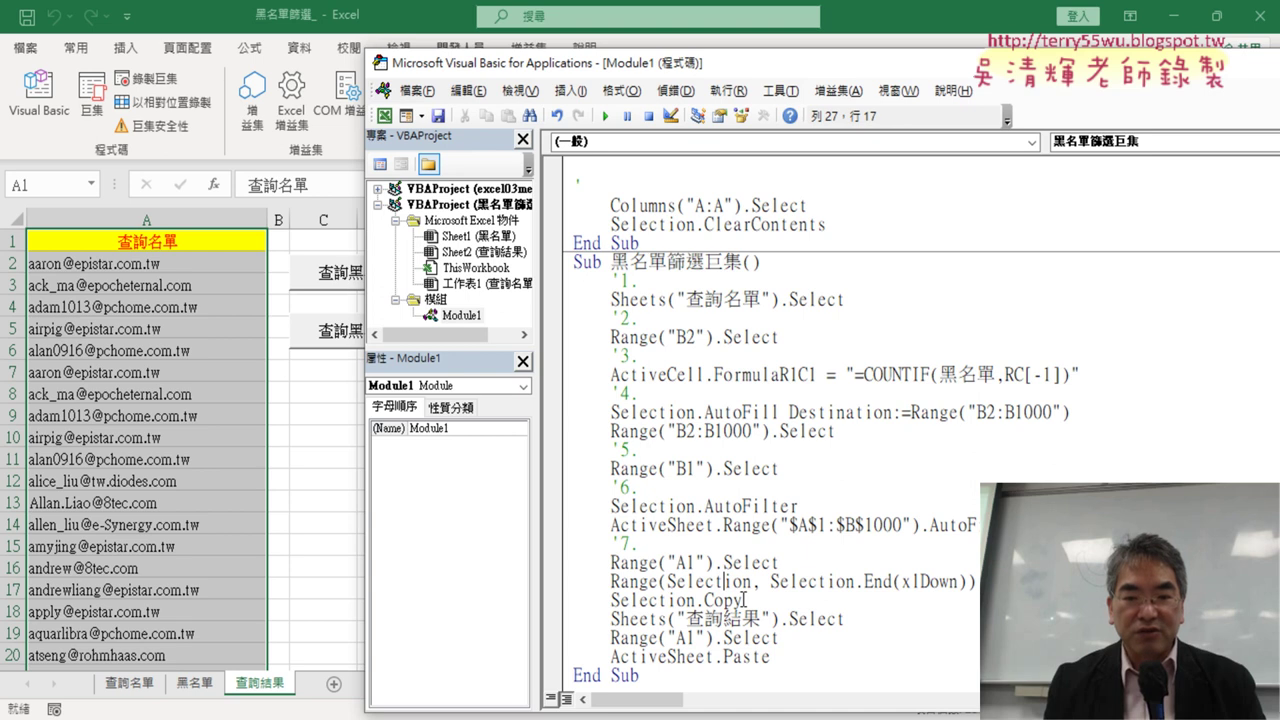
{"action": "left_click", "coordinate": [744, 600]}
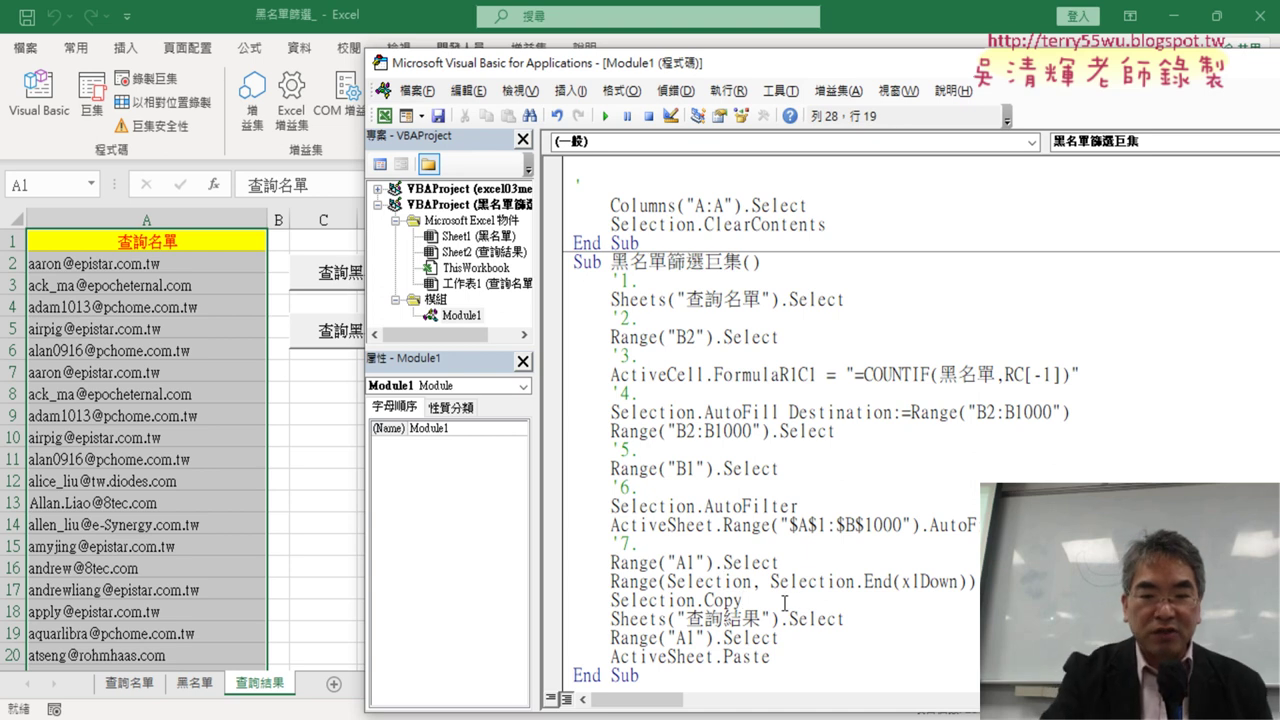
{"action": "key", "text": "Return"}
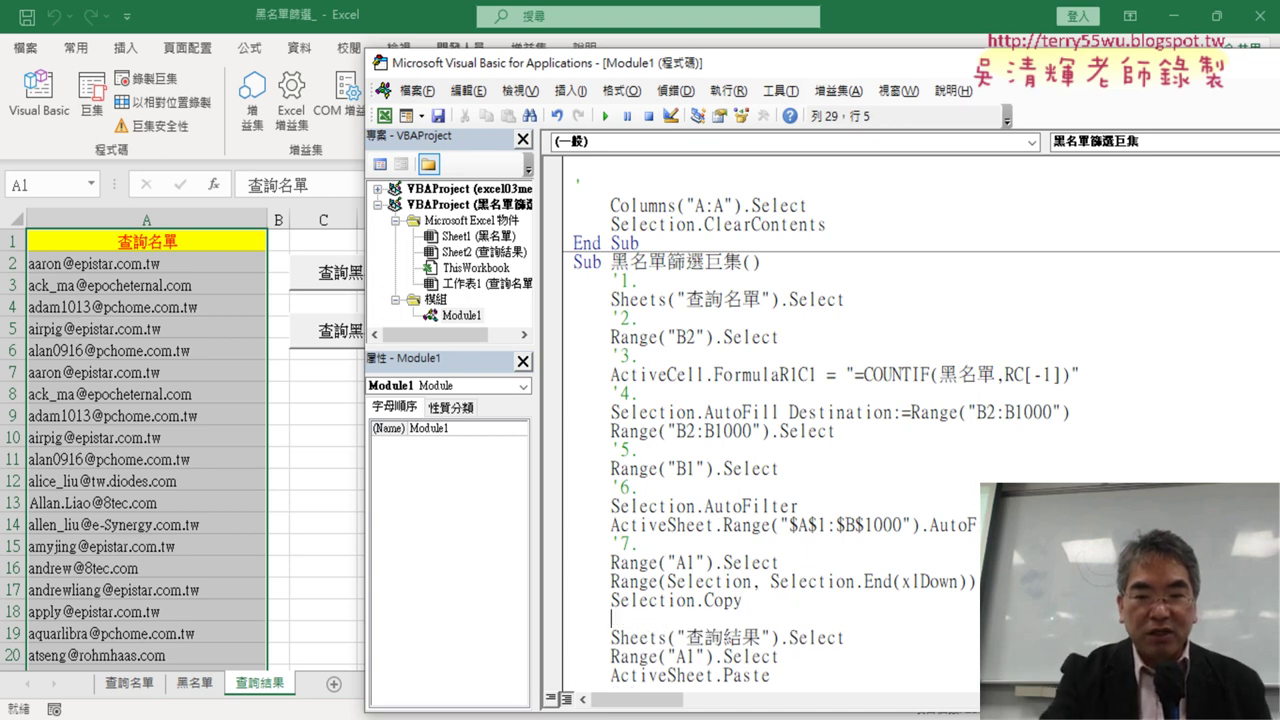
{"action": "type", "text": "'8."}
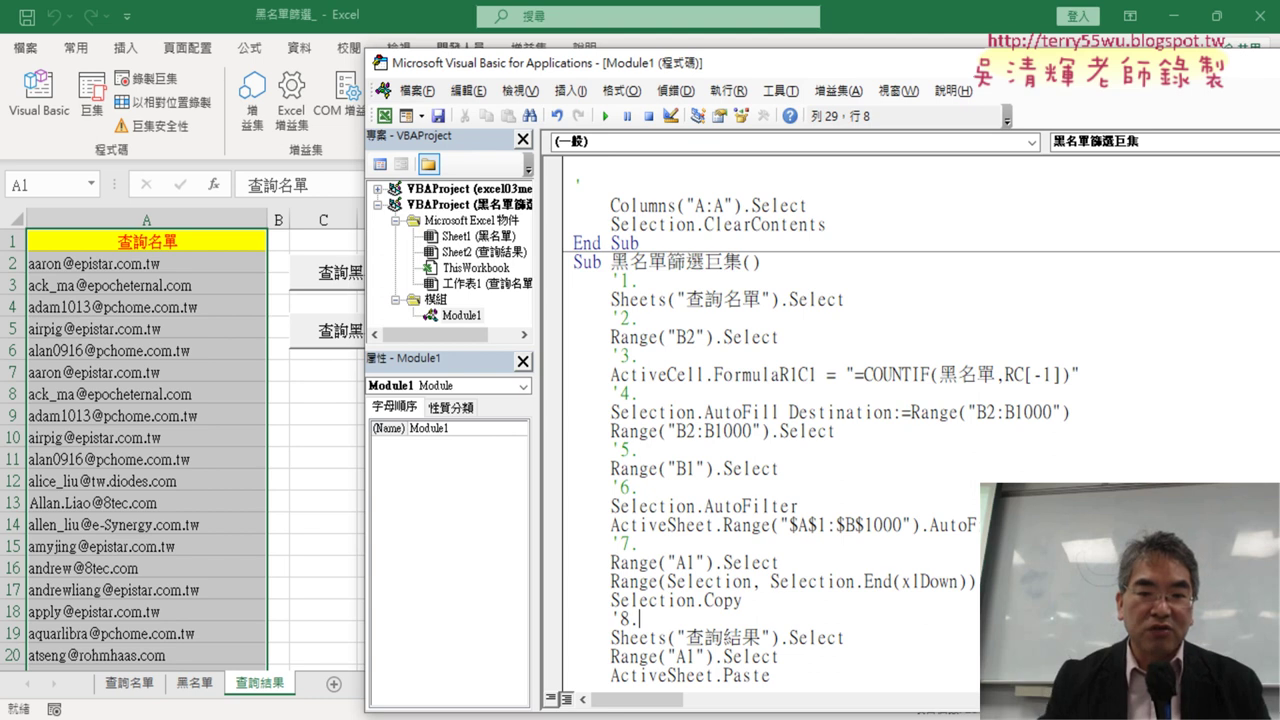
{"action": "scroll", "coordinate": [771, 605], "scroll_direction": "down", "scroll_amount": 1}
{"action": "left_click", "coordinate": [778, 640]}
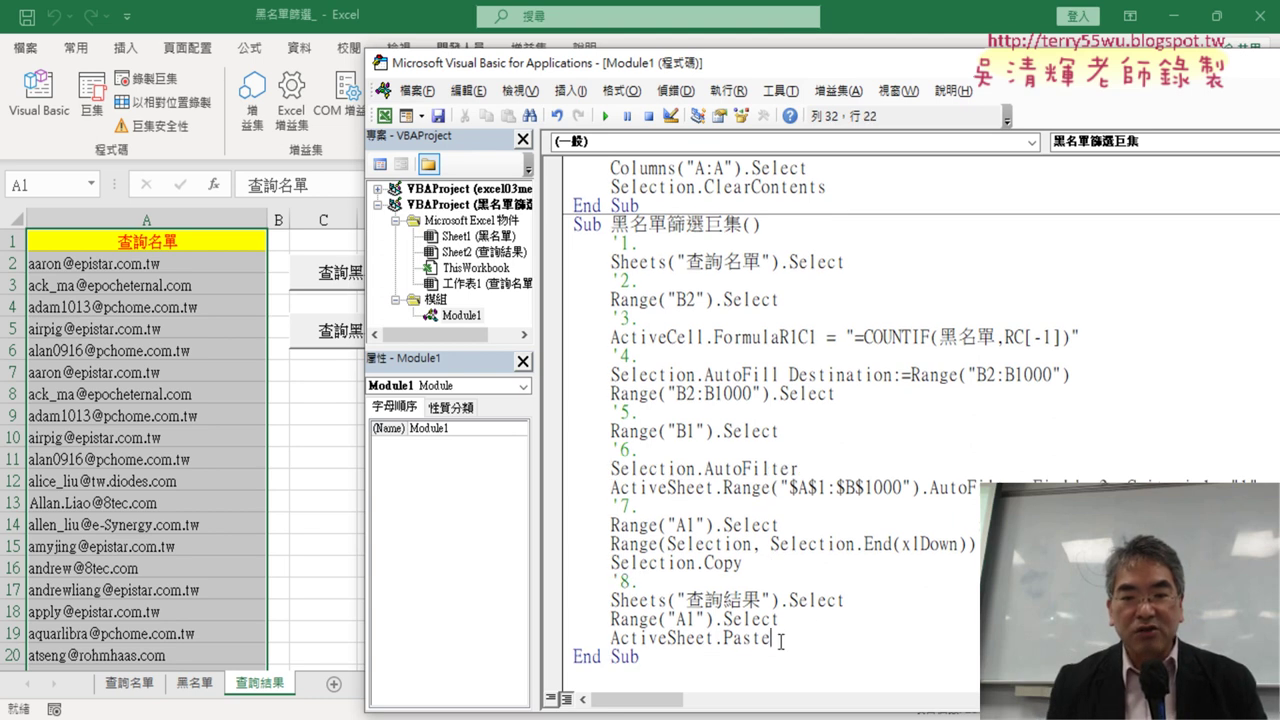
{"action": "left_click_drag", "start_coordinate": [778, 640], "coordinate": [723, 638]}
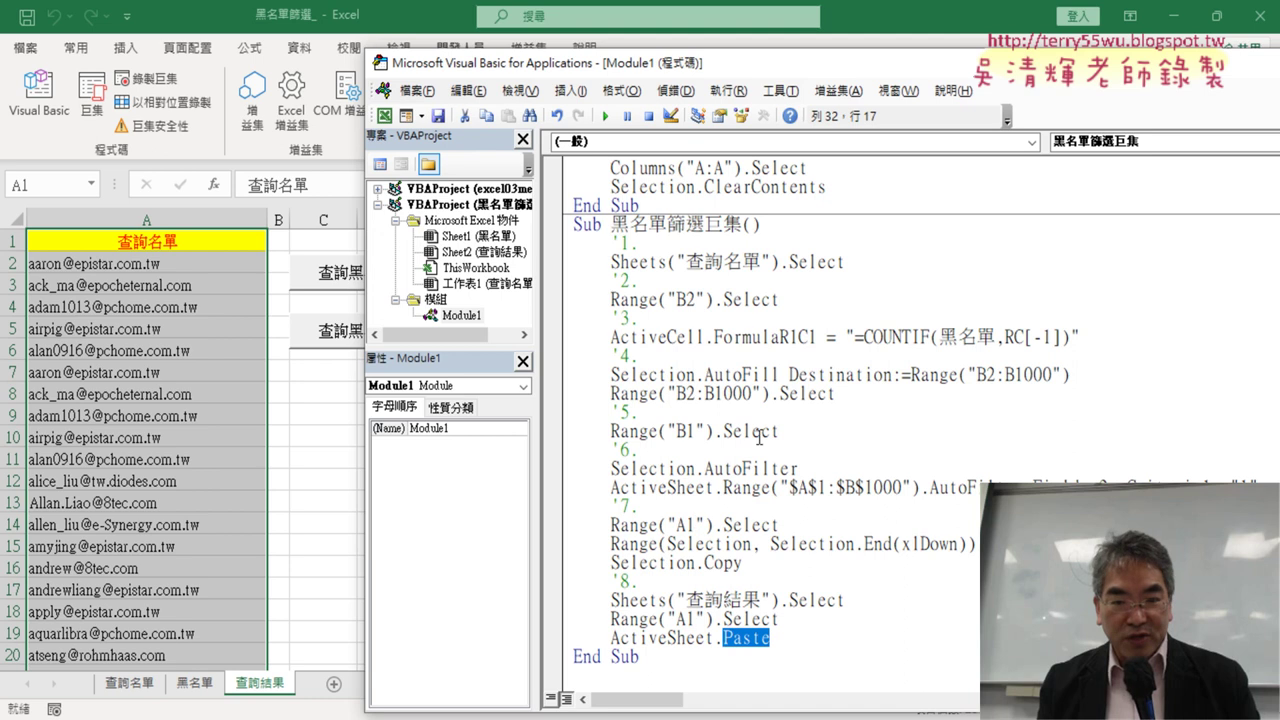
- Switch from the VBA editor to the Google Docs document 黑名單篩選程式碼.docx
{"action": "left_click", "coordinate": [789, 631]}
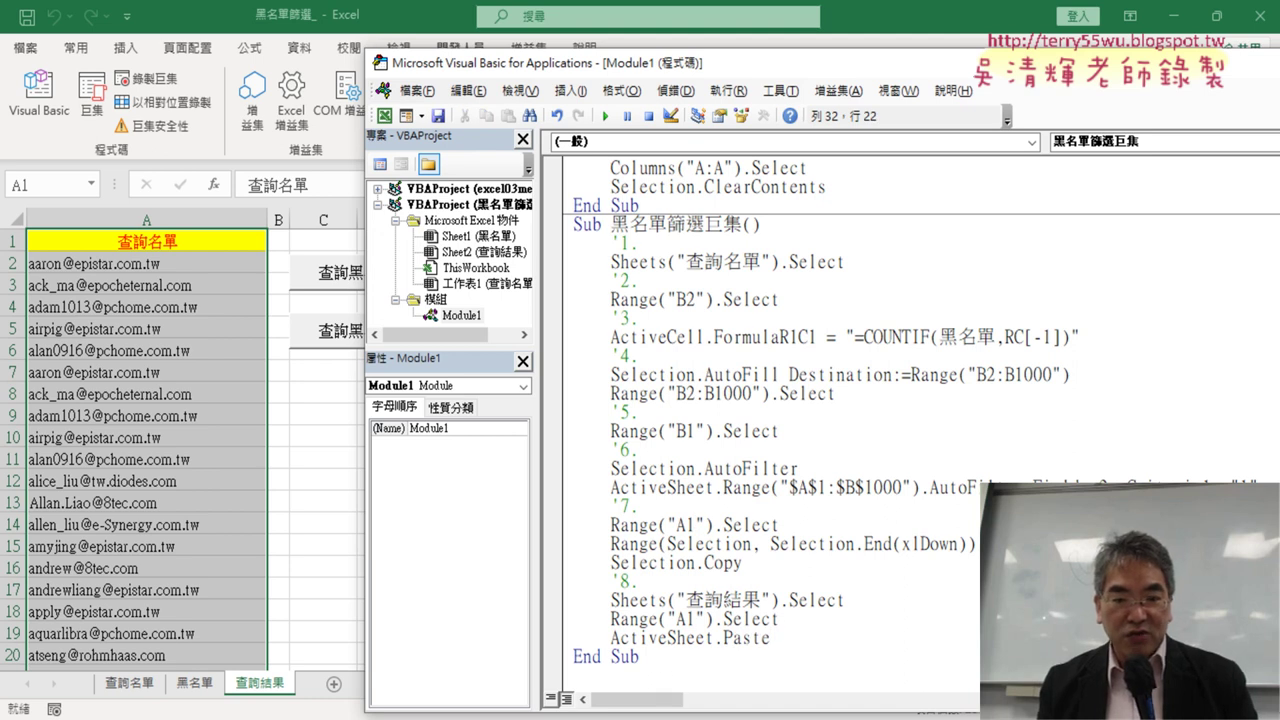
{"action": "mouse_move", "coordinate": [619, 708]}
{"action": "left_click", "coordinate": [625, 670]}
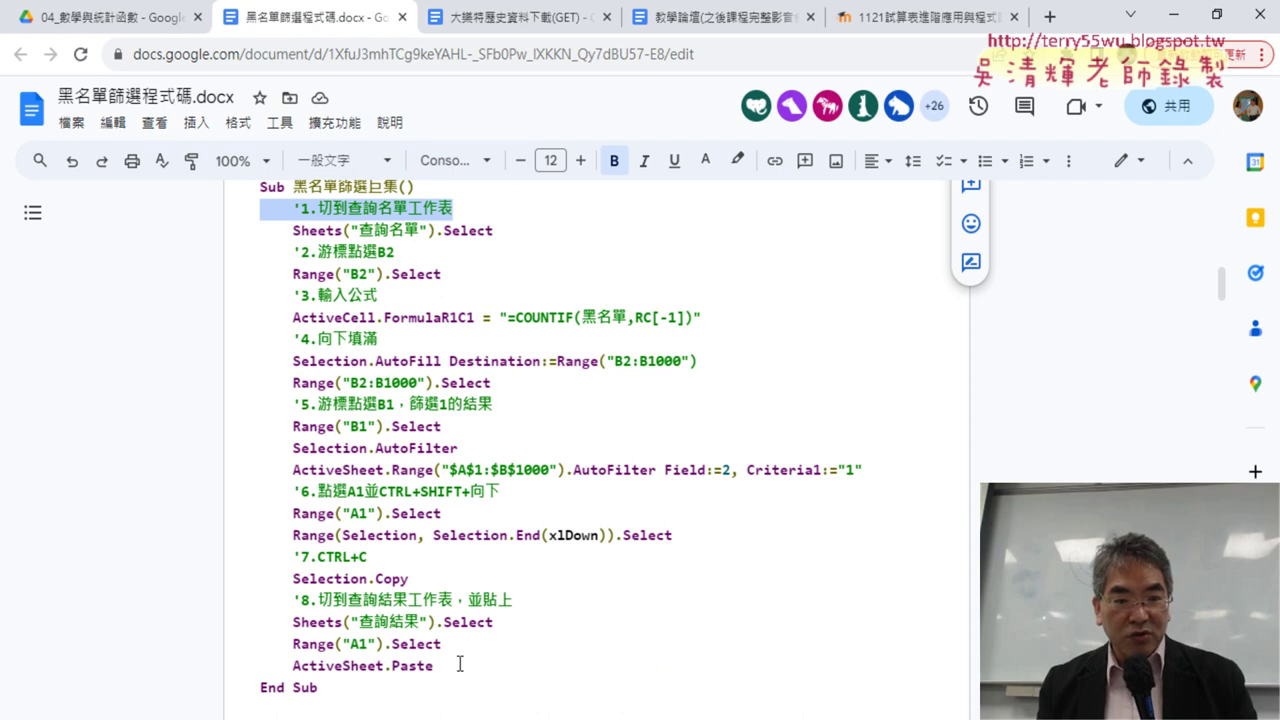
- Copy the commented macro body from Google Docs and select the old macro lines to replace
{"action": "left_click_drag", "start_coordinate": [460, 665], "coordinate": [238, 210]}
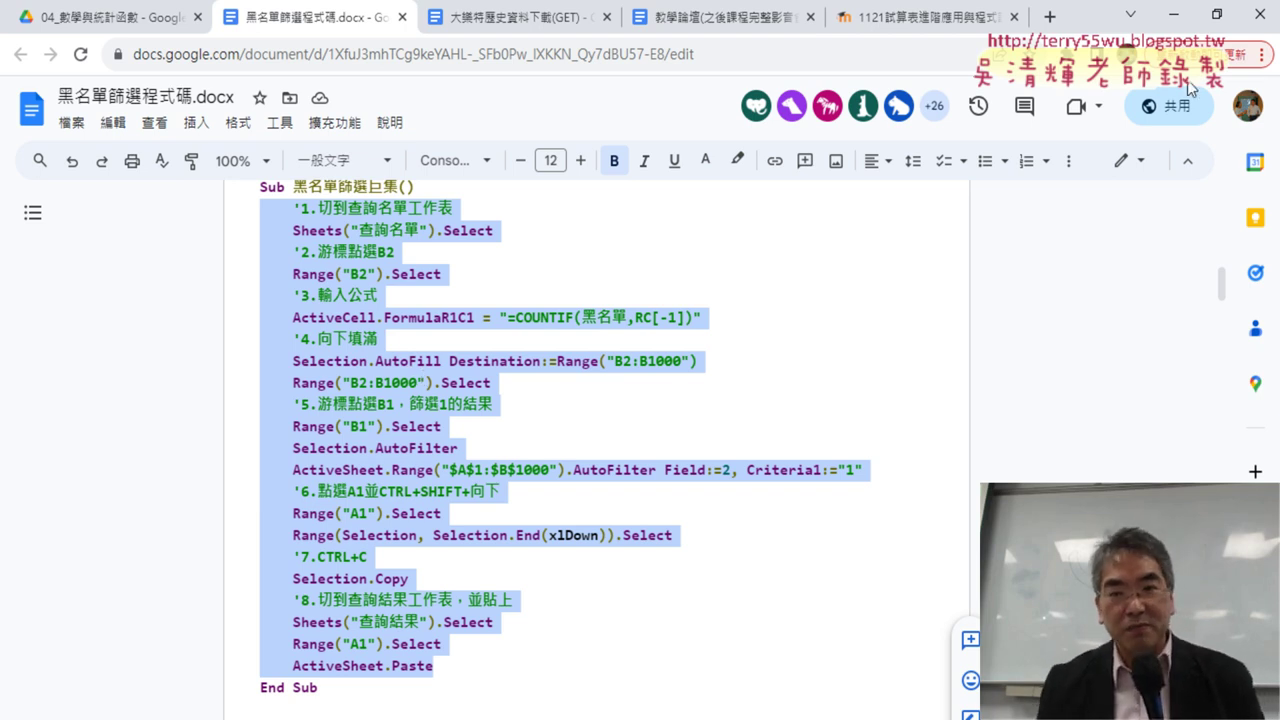
{"action": "left_click", "coordinate": [1174, 14]}
{"action": "mouse_move", "coordinate": [794, 640]}
{"action": "left_mouse_down"}
{"action": "mouse_move", "coordinate": [641, 458]}
{"action": "mouse_move", "coordinate": [557, 252]}
{"action": "left_mouse_up"}
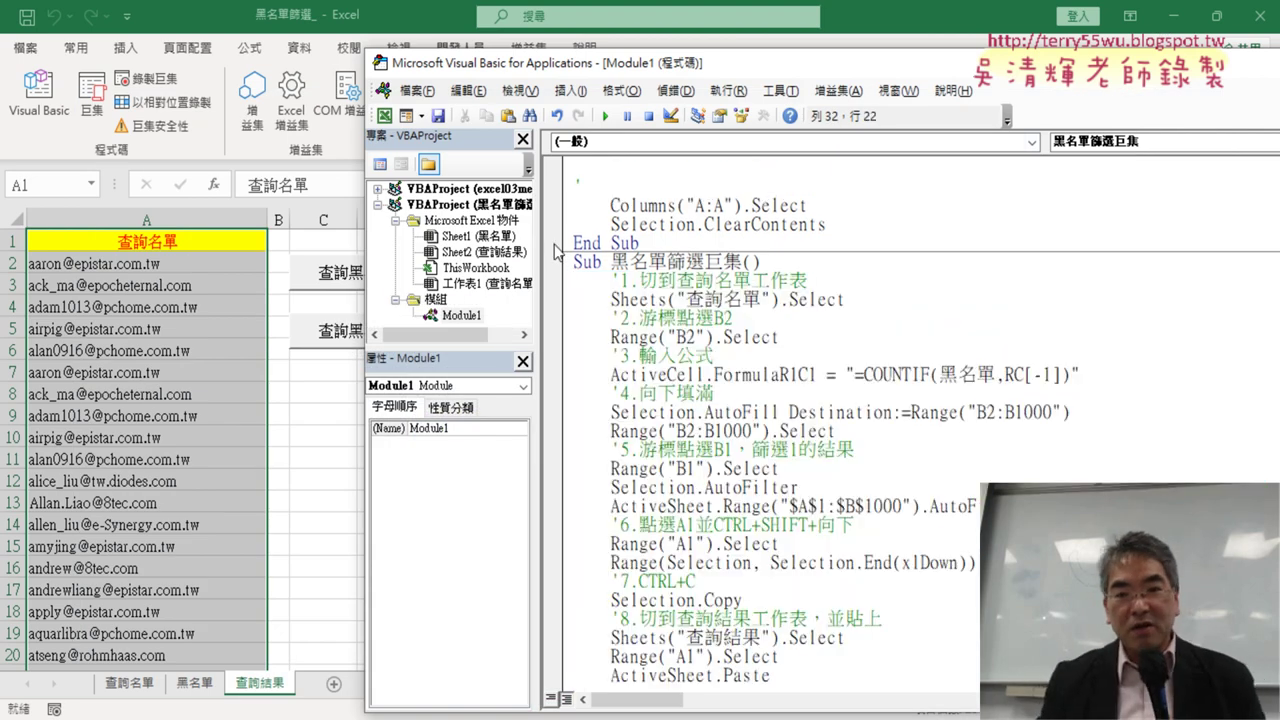
{"action": "scroll", "coordinate": [665, 340], "scroll_direction": "down", "scroll_amount": 1}
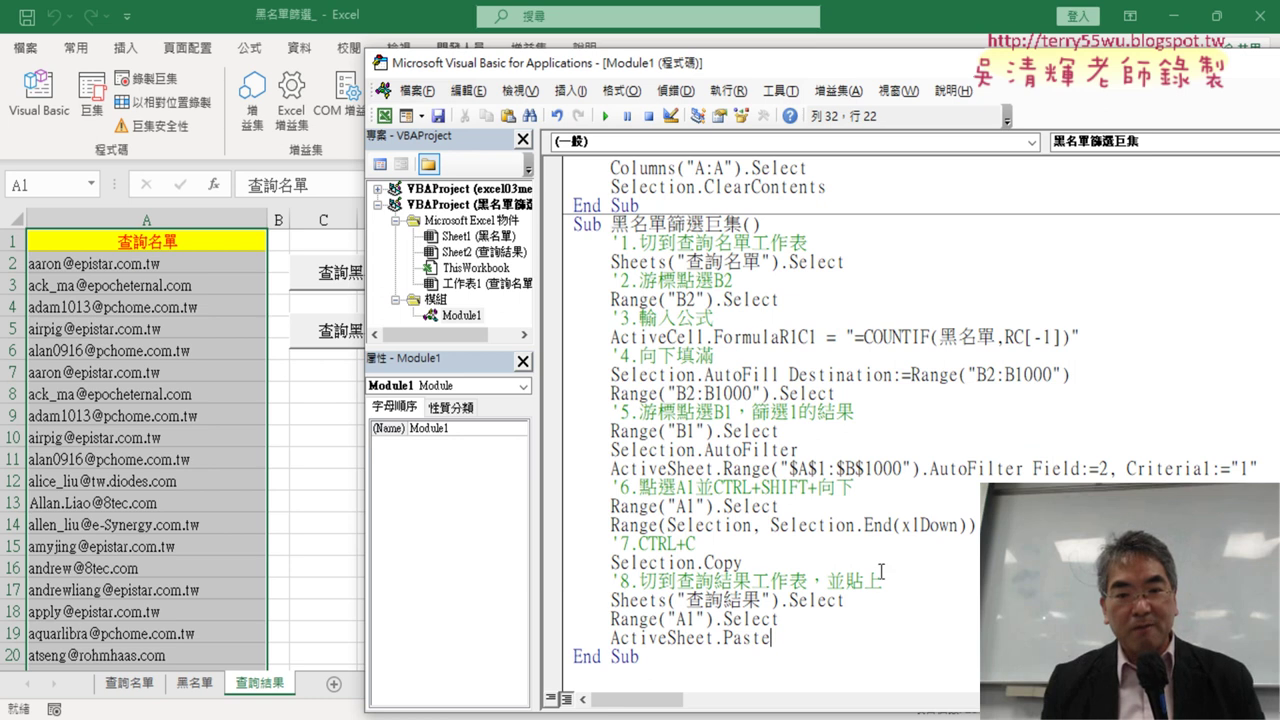
{"action": "left_click", "coordinate": [869, 240]}
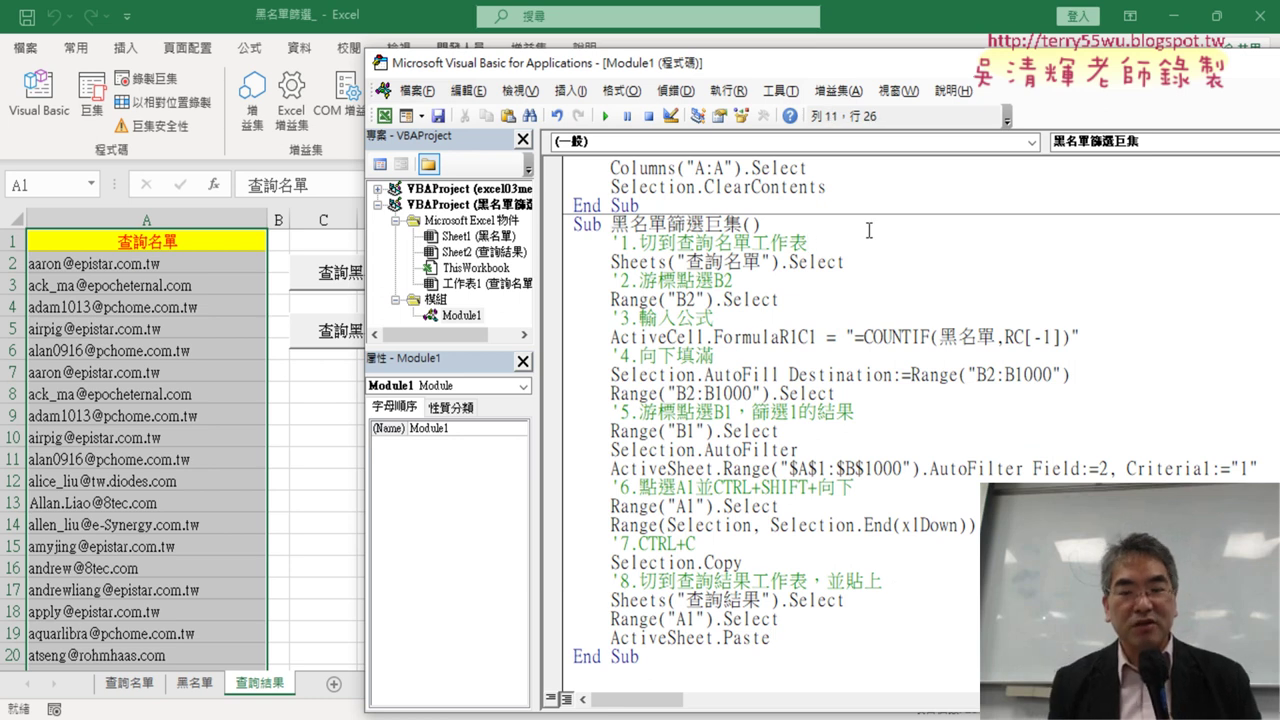